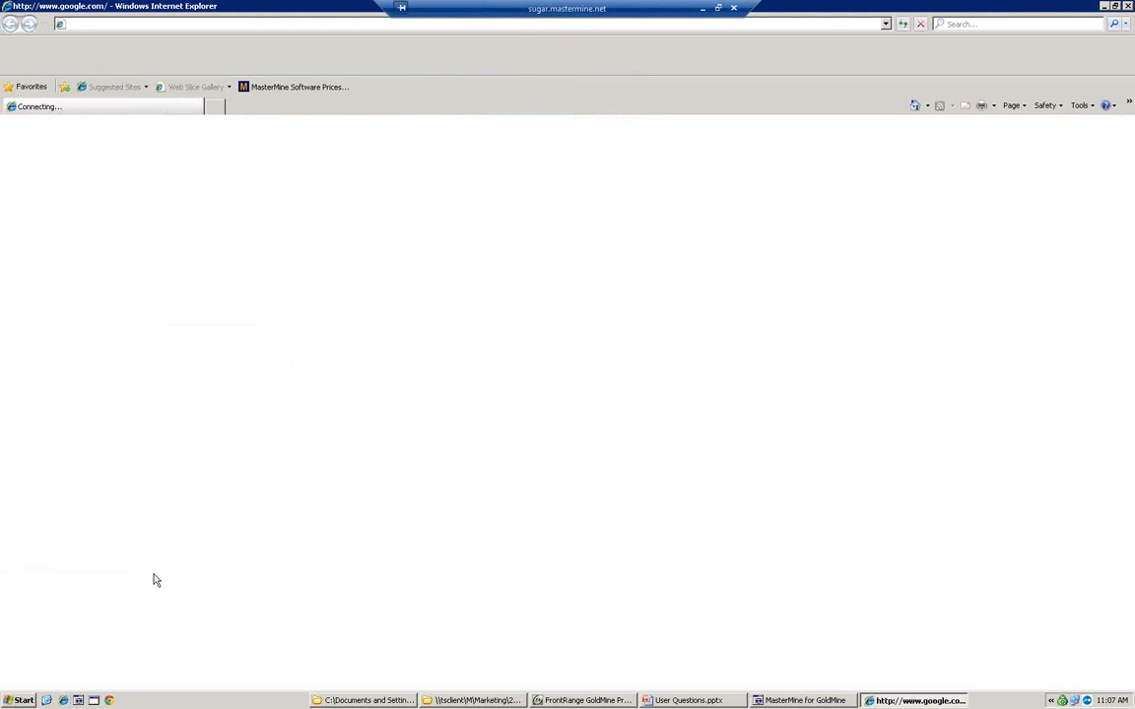
# - On the MasterMine website, go to the MasterMine for GoldMine product page and view its version 7 features page
pyautogui.click(289, 83)
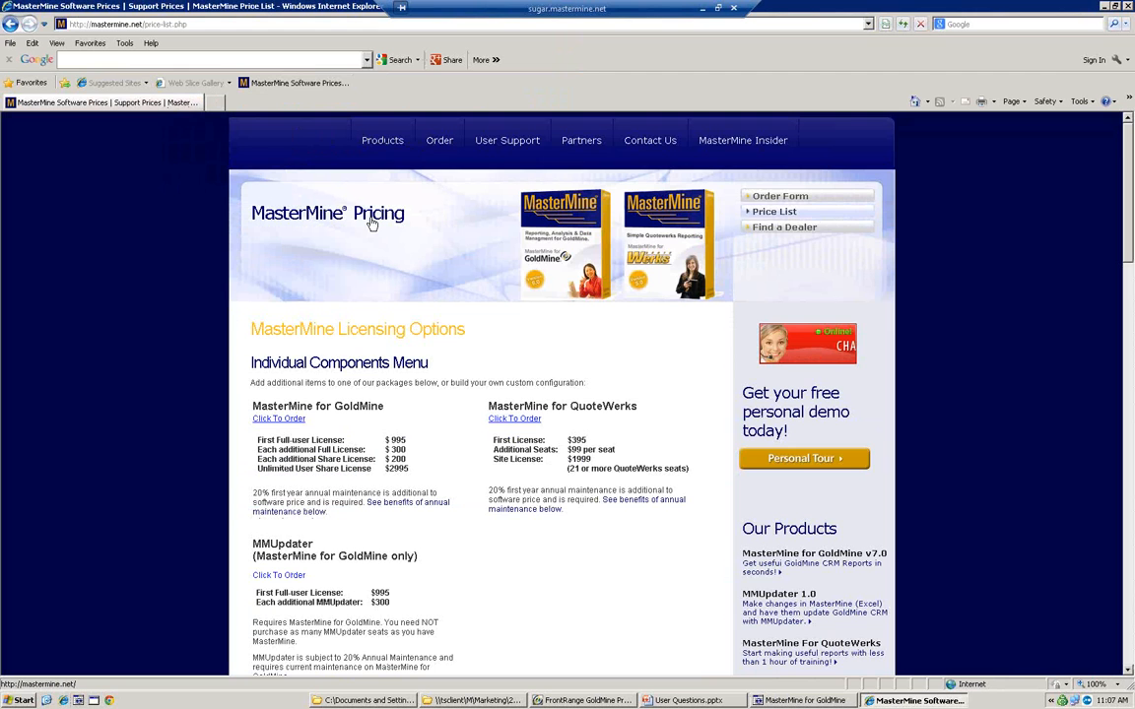
pyautogui.click(297, 146)
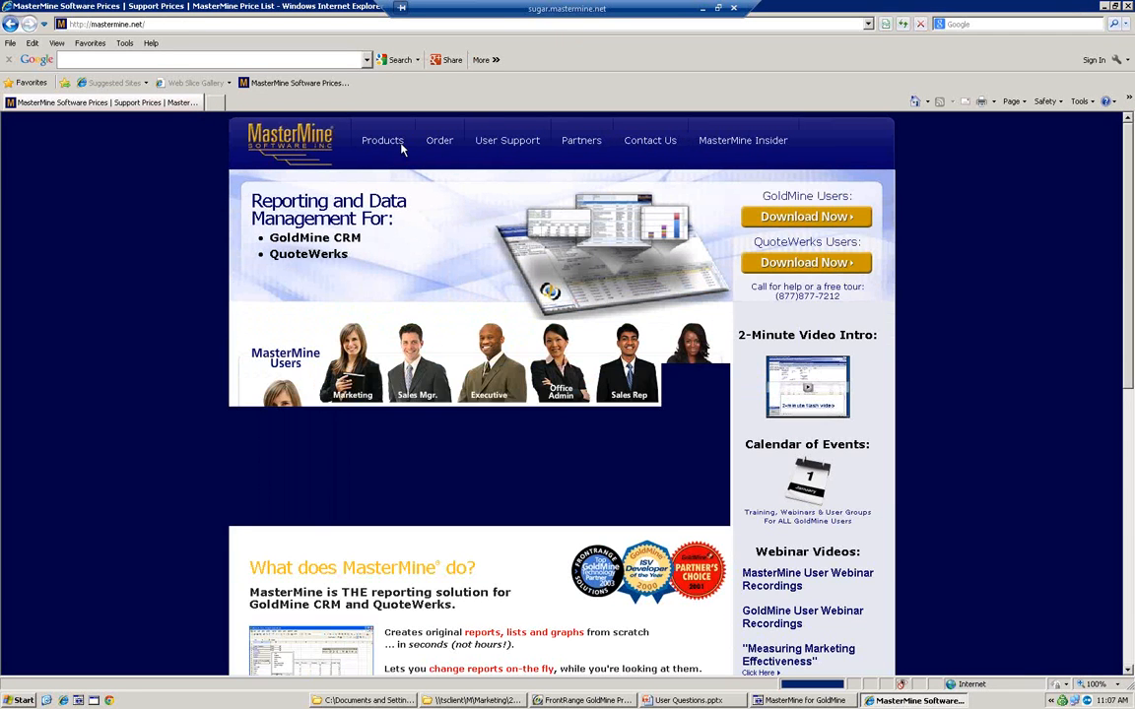
pyautogui.moveTo(398, 146)
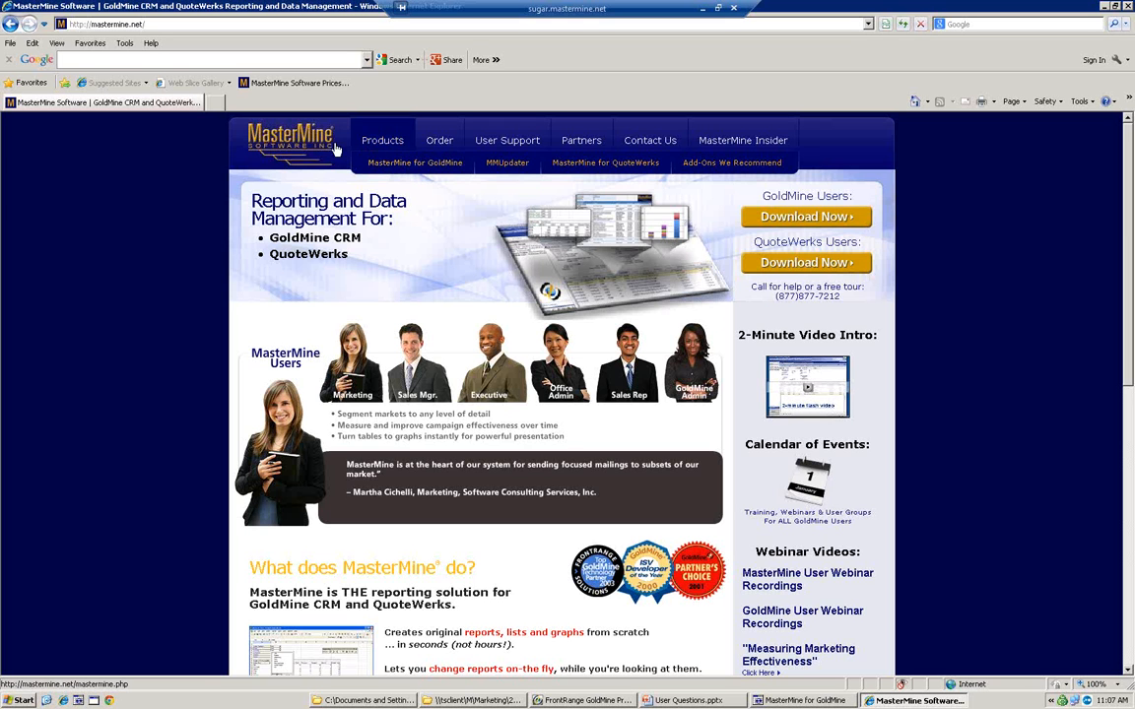
pyautogui.click(398, 165)
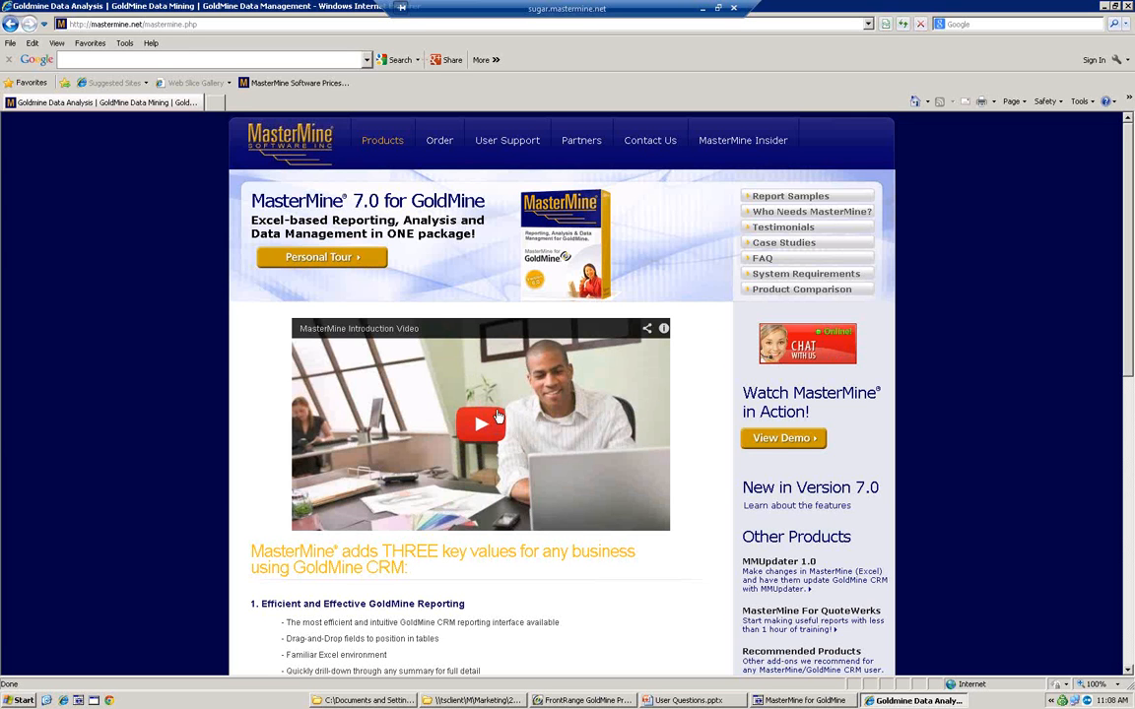
pyautogui.click(805, 509)
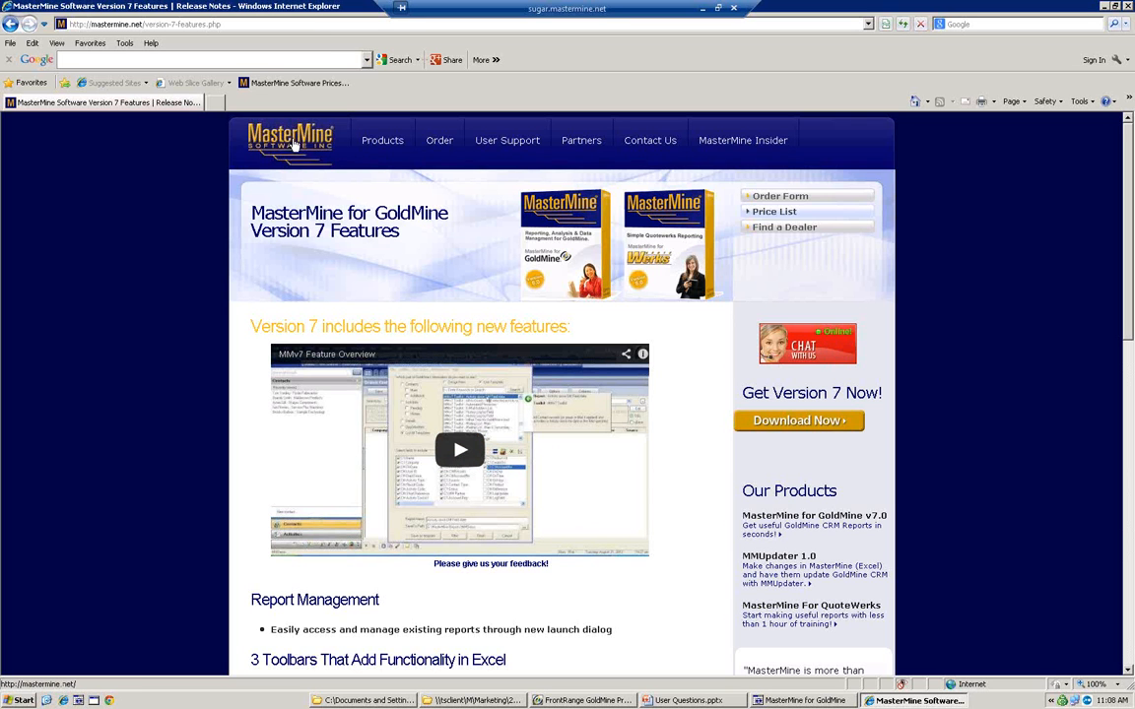
# - Revisit the MasterMine for GoldMine product page, and return to the website's home page to look over the webinar video links
pyautogui.moveTo(383, 144)
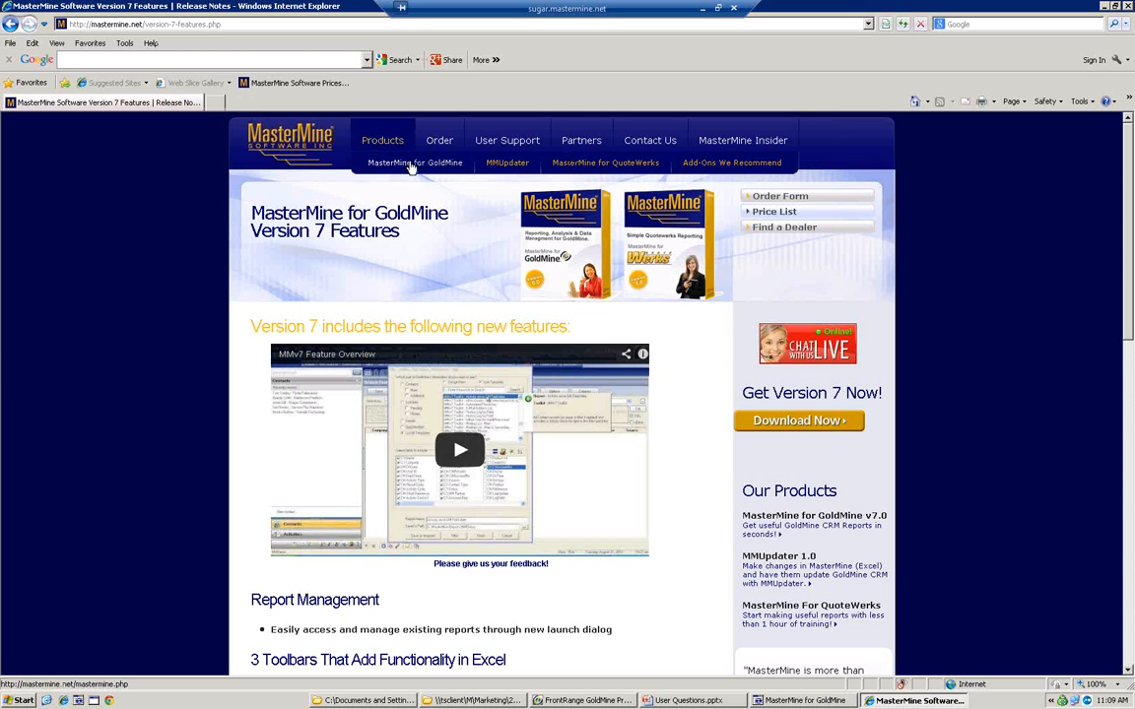
pyautogui.click(412, 166)
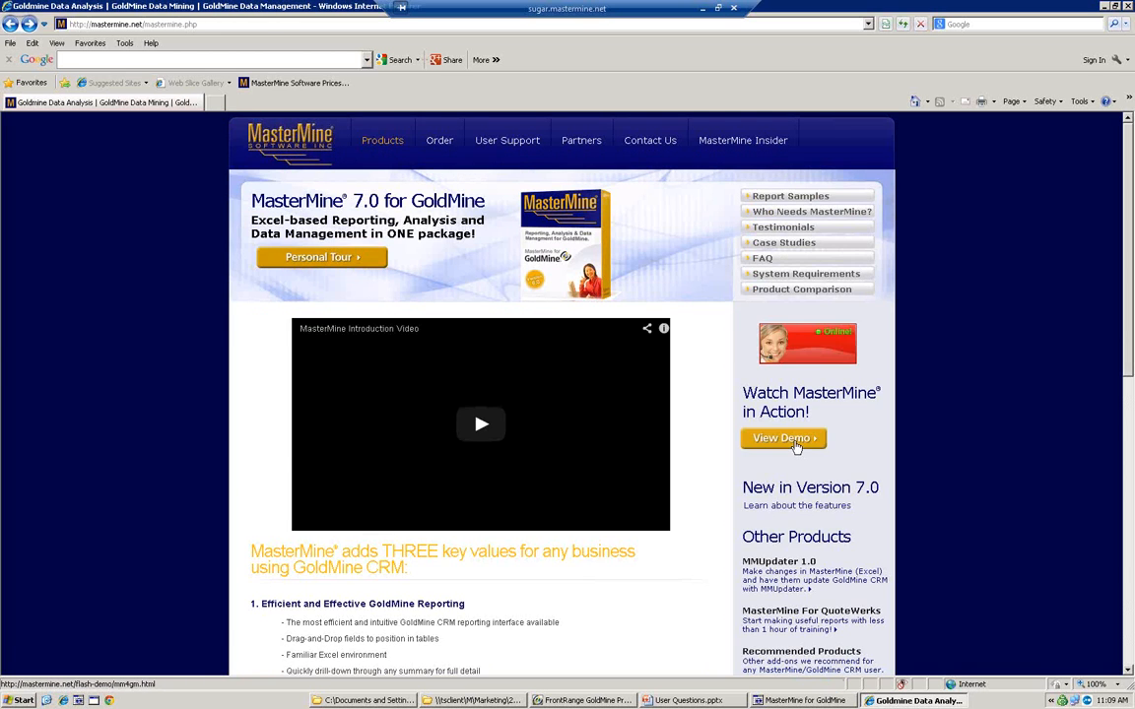
pyautogui.moveTo(513, 145)
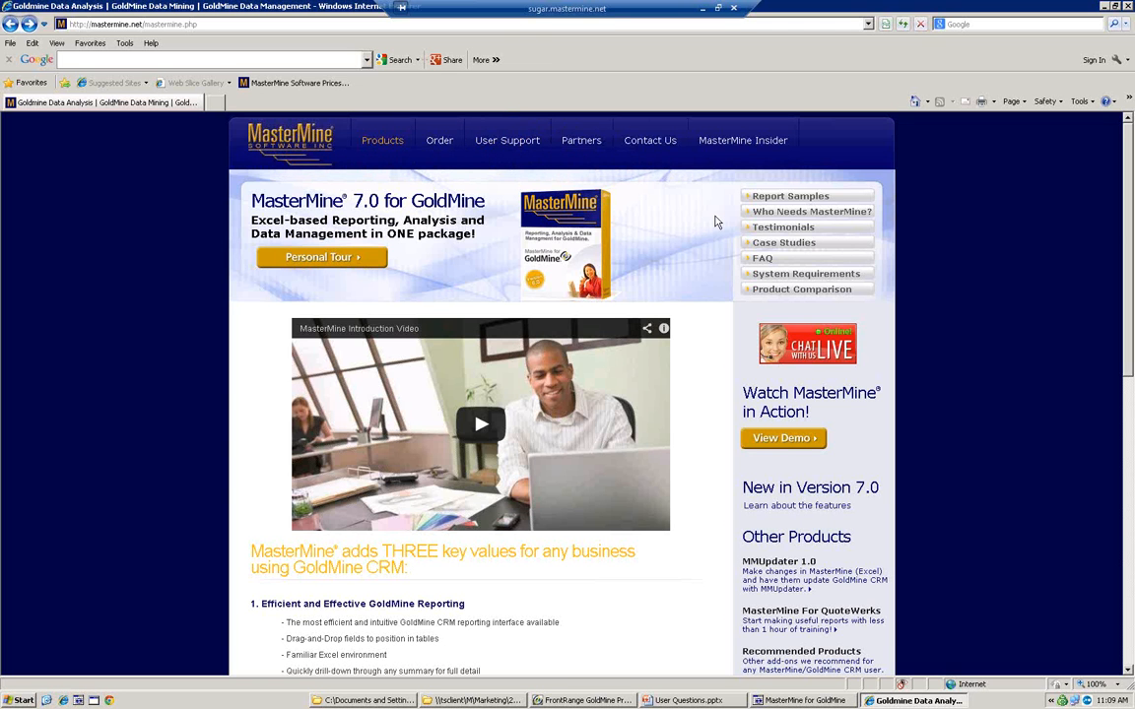
pyautogui.click(279, 143)
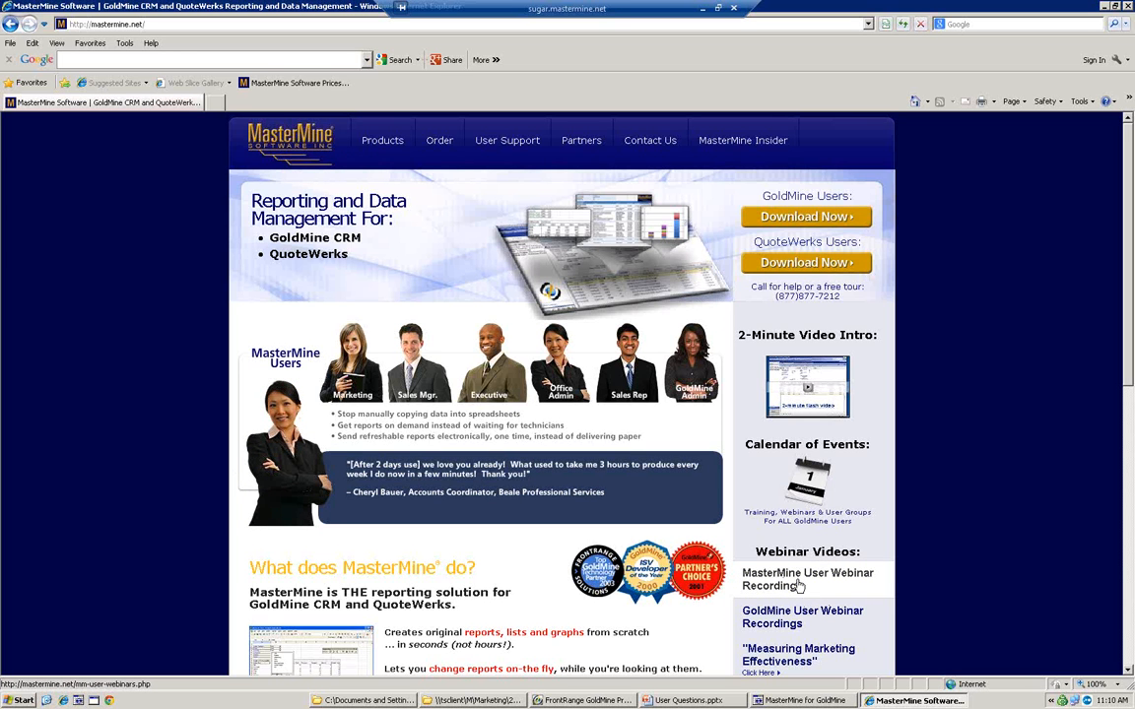
pyautogui.scroll(-2, 798, 586)
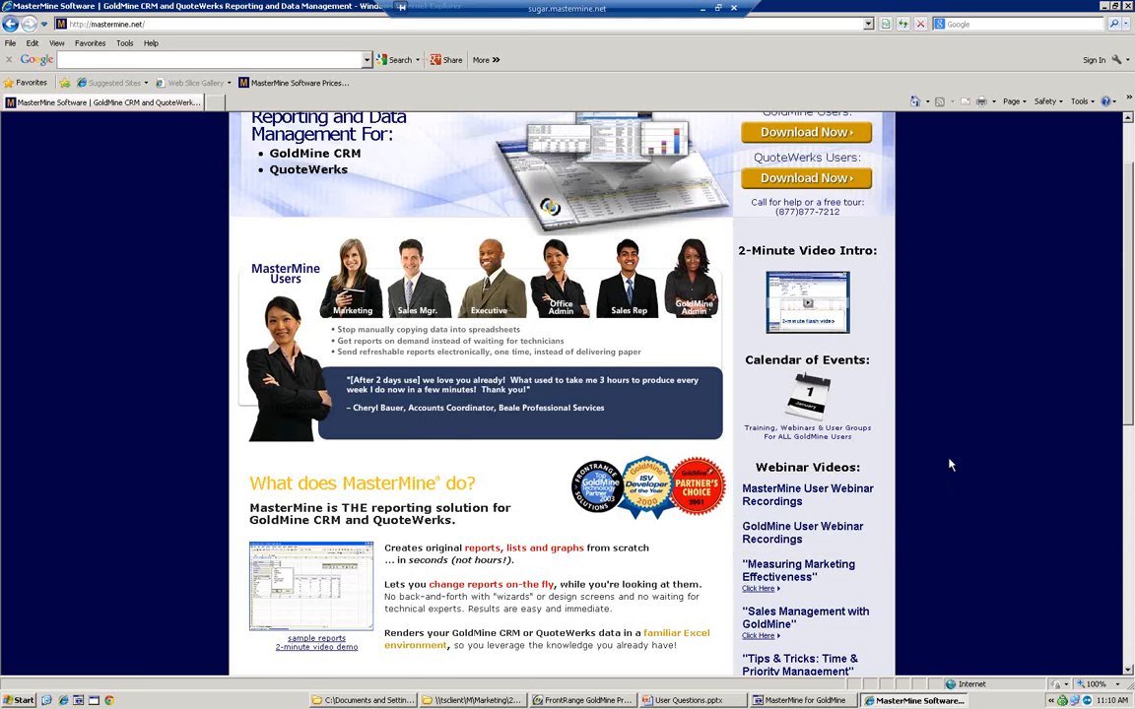
pyautogui.scroll(1, 949, 464)
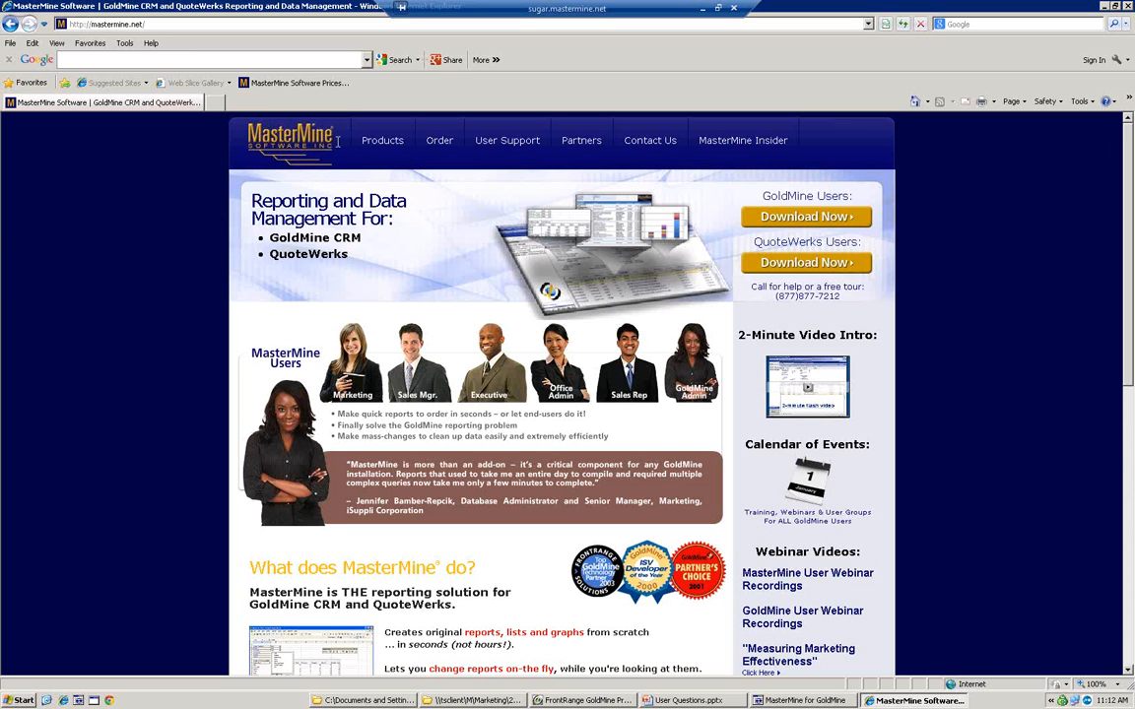
pyautogui.moveTo(503, 143)
# - Switch to MasterMine for GoldMine and start a new main contacts workbook that includes the C1.PrimaryEmail and C1.PrimaryEmail Merge fields
pyautogui.click(785, 702)
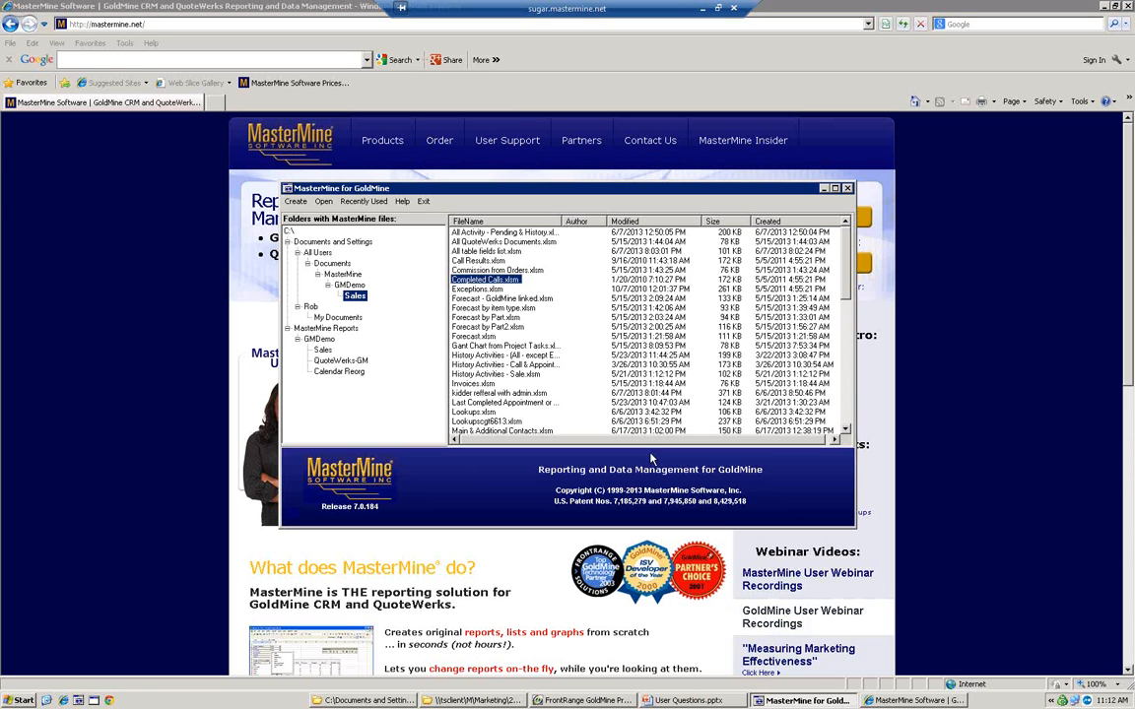
pyautogui.click(403, 203)
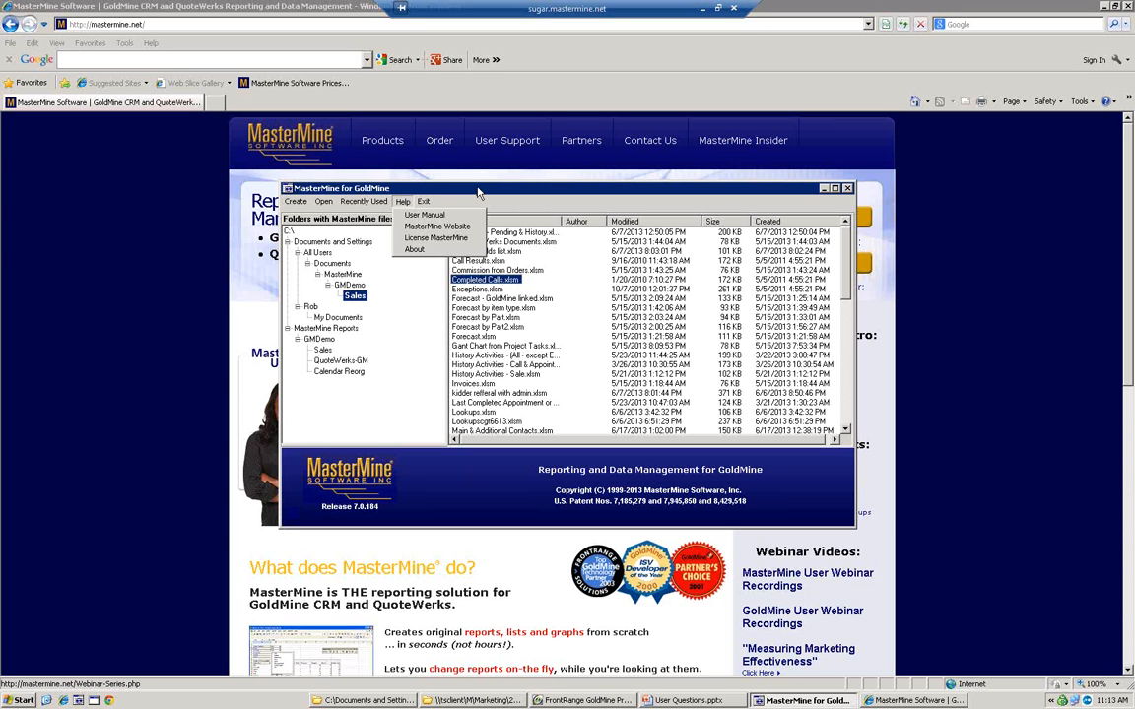
pyautogui.click(301, 202)
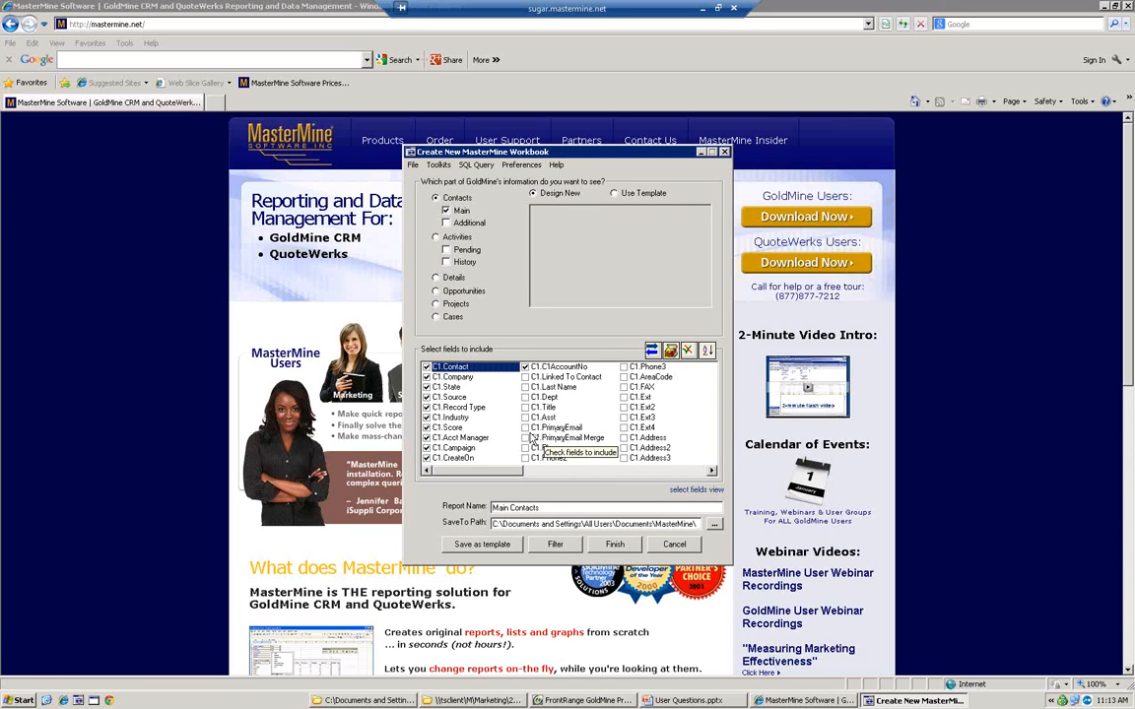
pyautogui.click(525, 428)
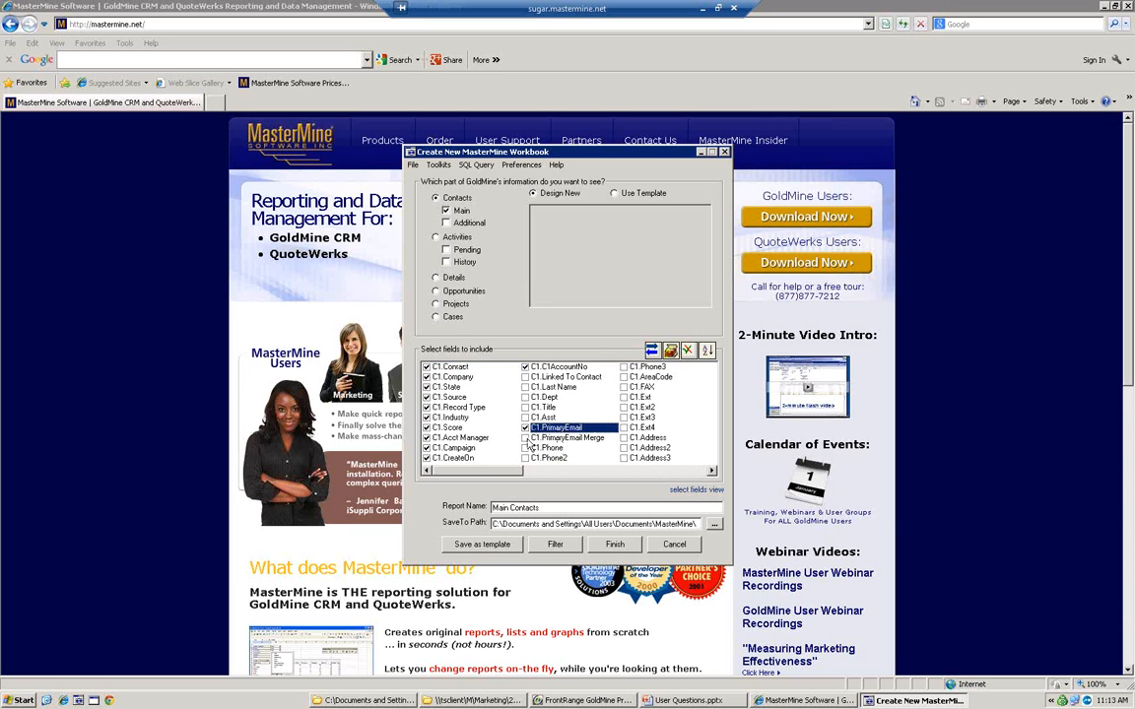
pyautogui.click(540, 439)
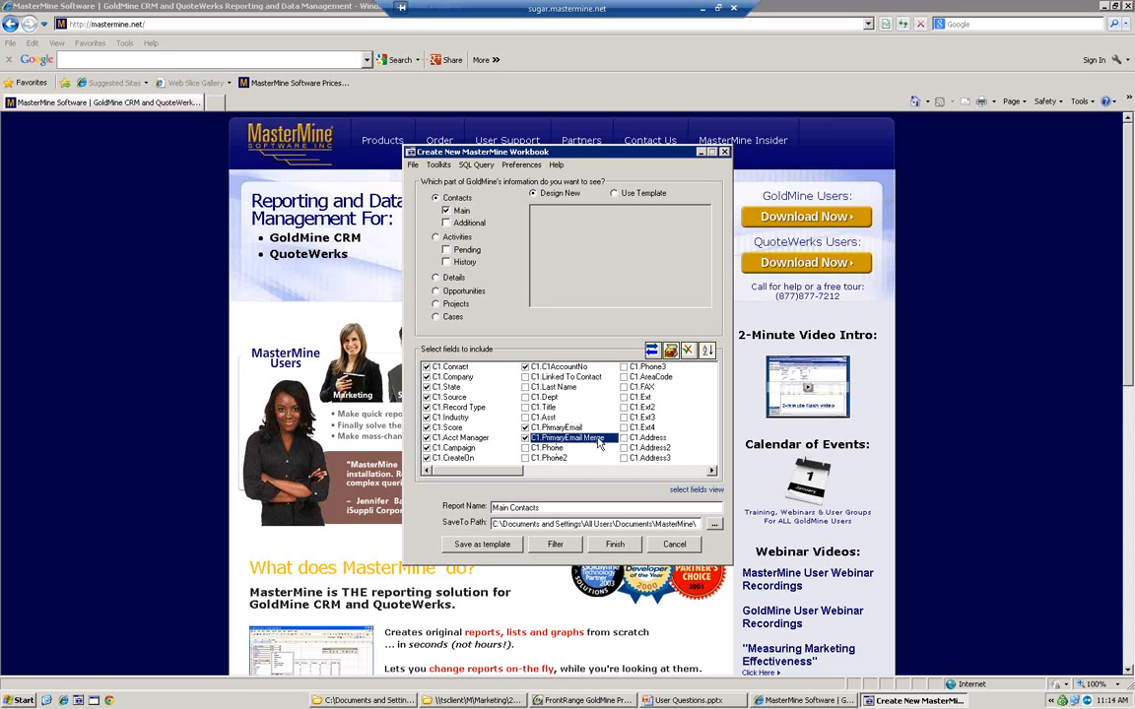
# - Include the C1.EmailRecID field in the new workbook and review the selected e-mail fields
pyautogui.click(712, 474)
pyautogui.click(711, 474)
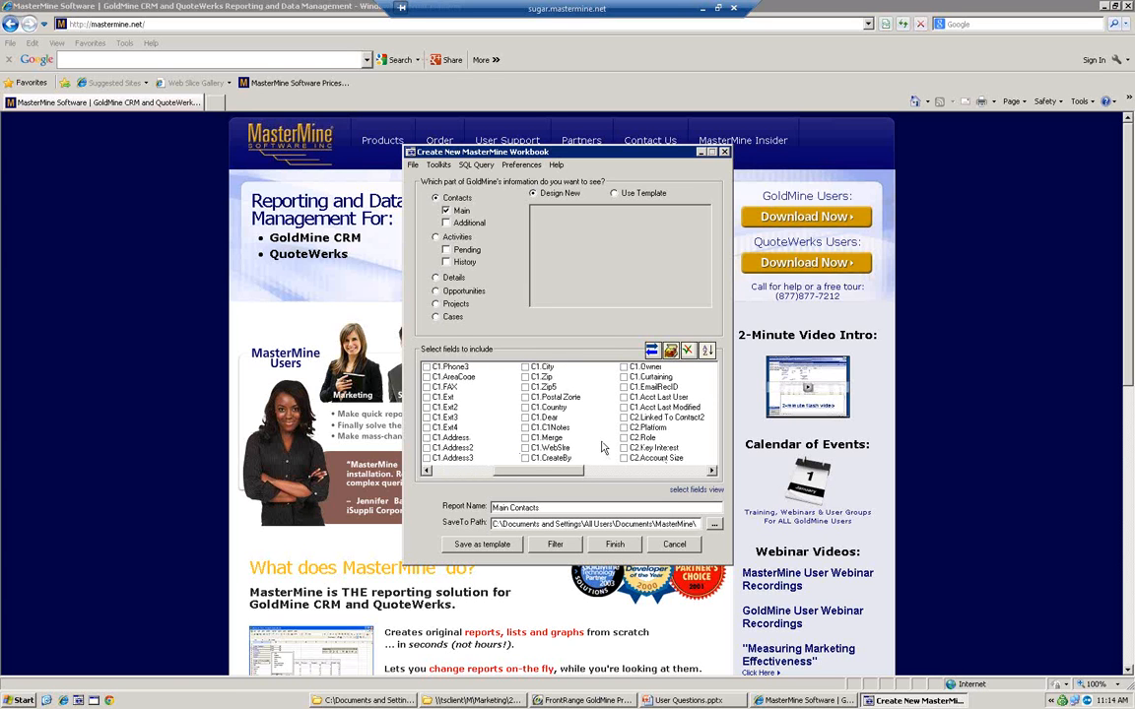
pyautogui.click(623, 388)
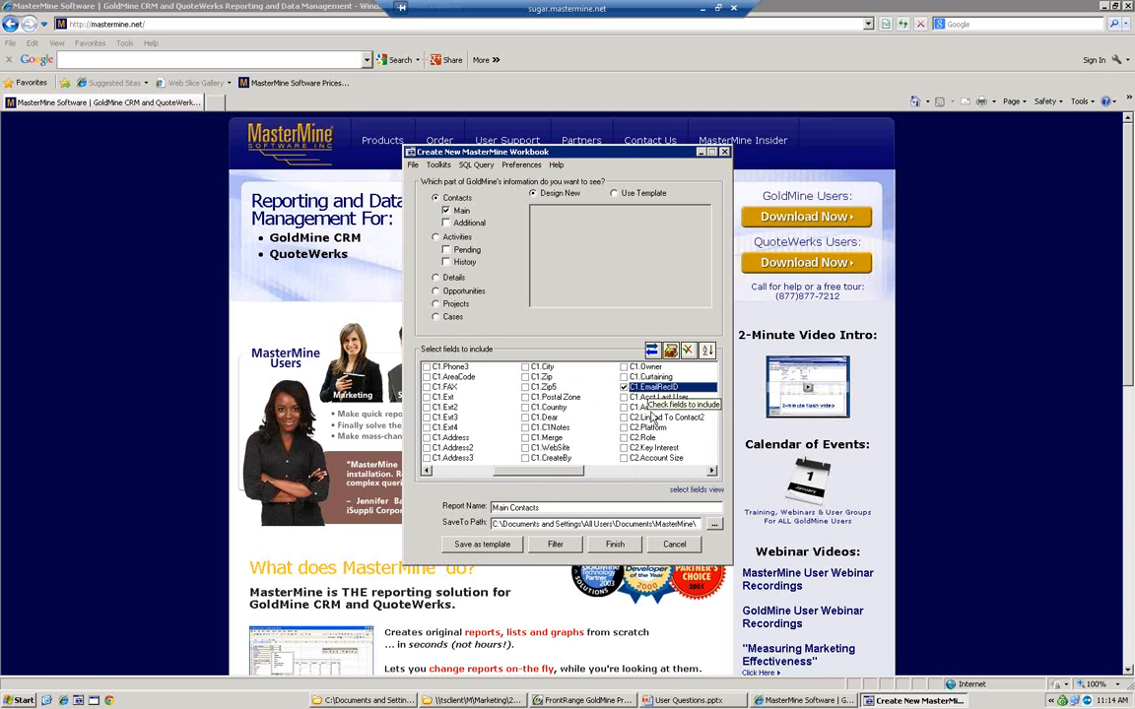
pyautogui.moveTo(543, 477); pyautogui.dragTo(502, 477)
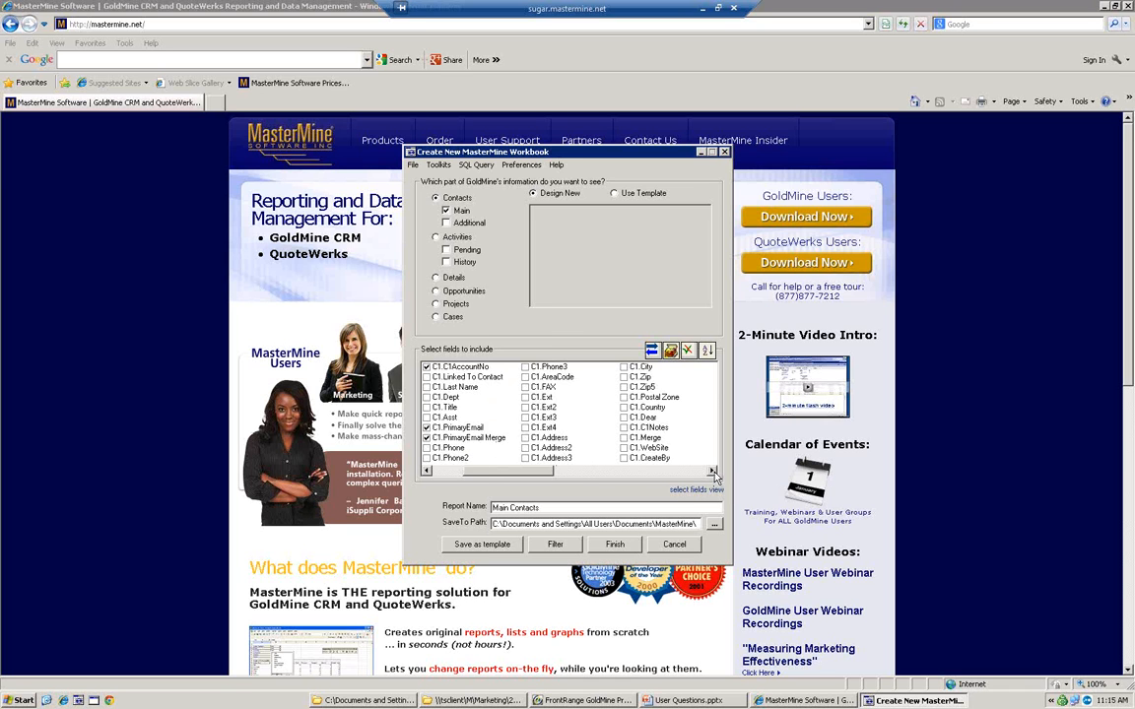
pyautogui.click(713, 472)
pyautogui.click(666, 388)
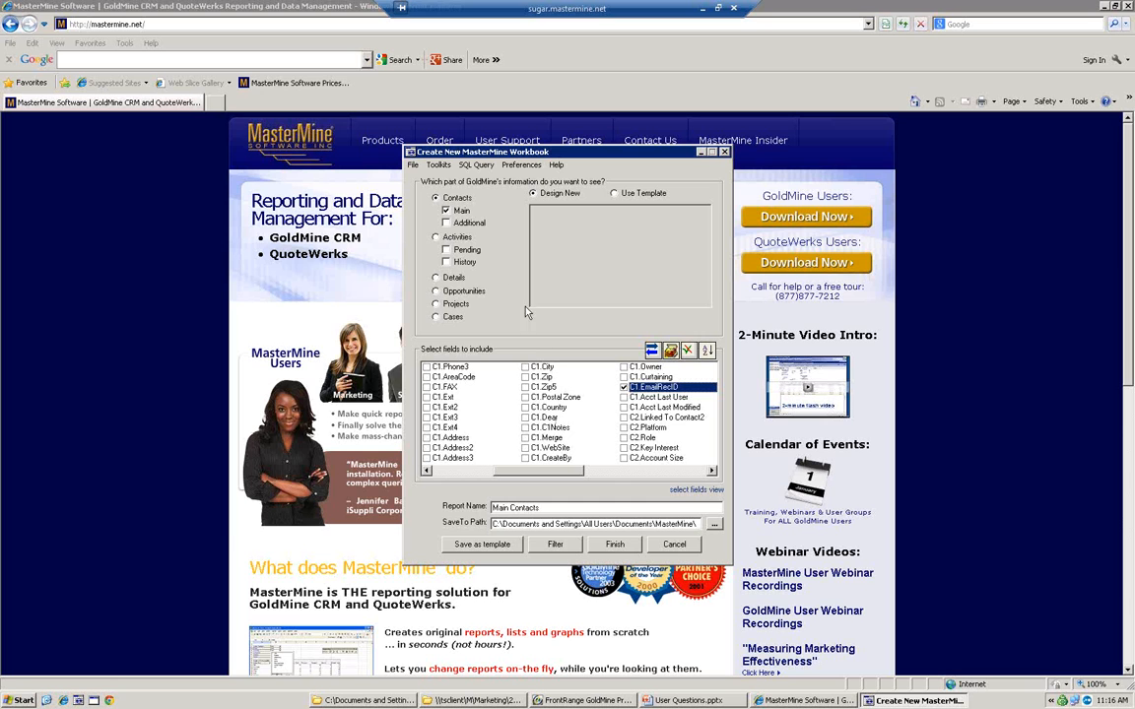
# - Switch to GoldMine and inspect the contact's 10/10/2012 call-back history entry and the contact's list of e-mail addresses
pyautogui.click(575, 701)
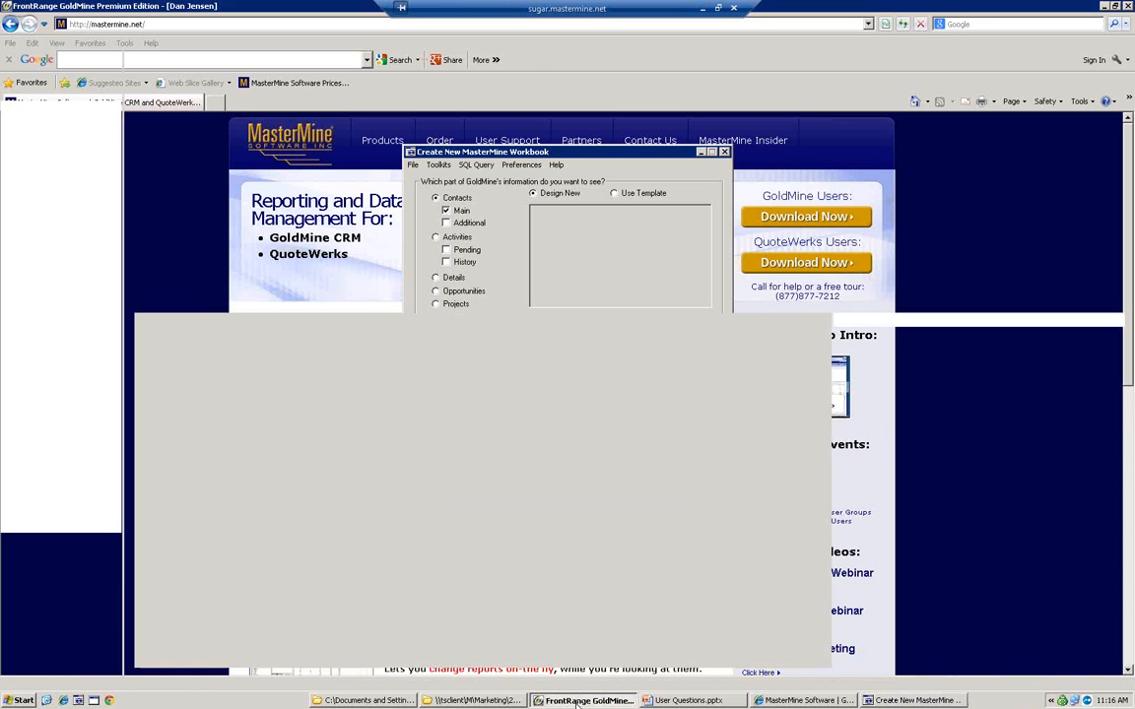
pyautogui.rightClick(420, 337)
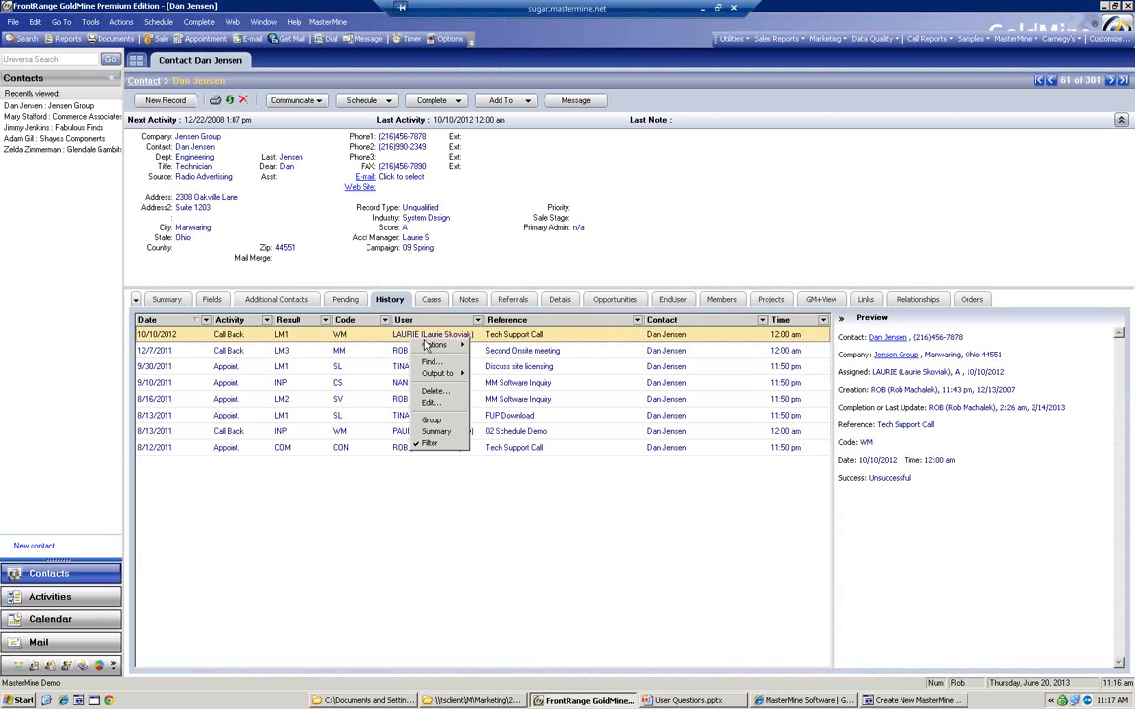
pyautogui.click(438, 403)
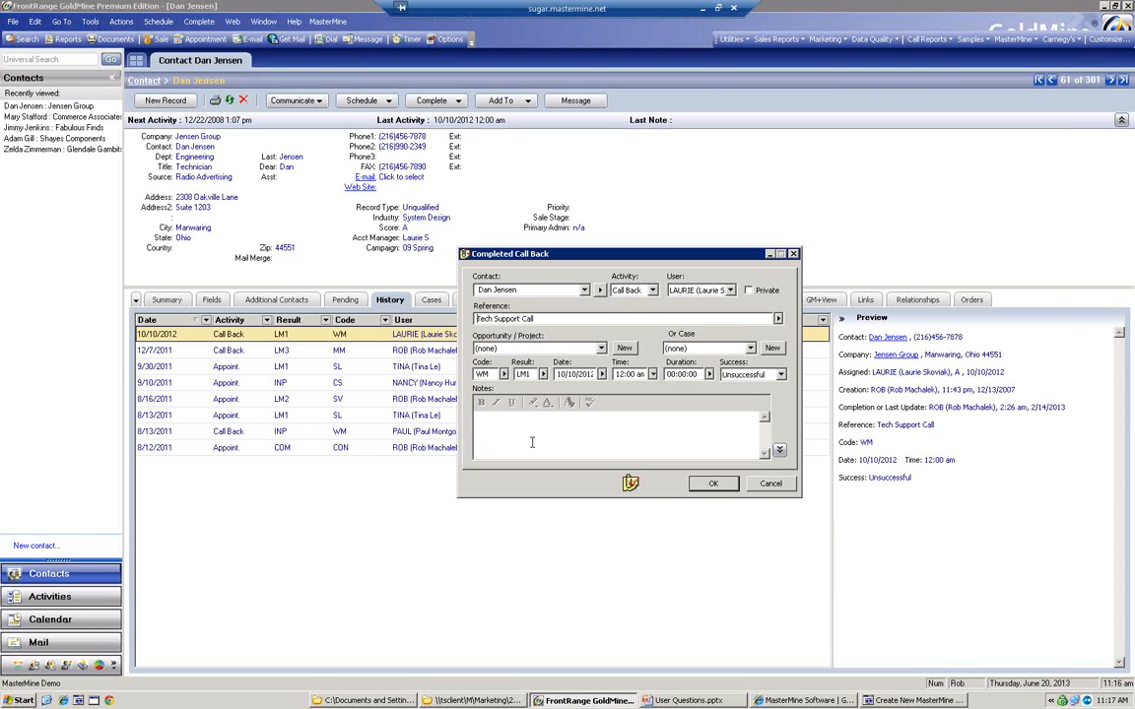
pyautogui.click(770, 483)
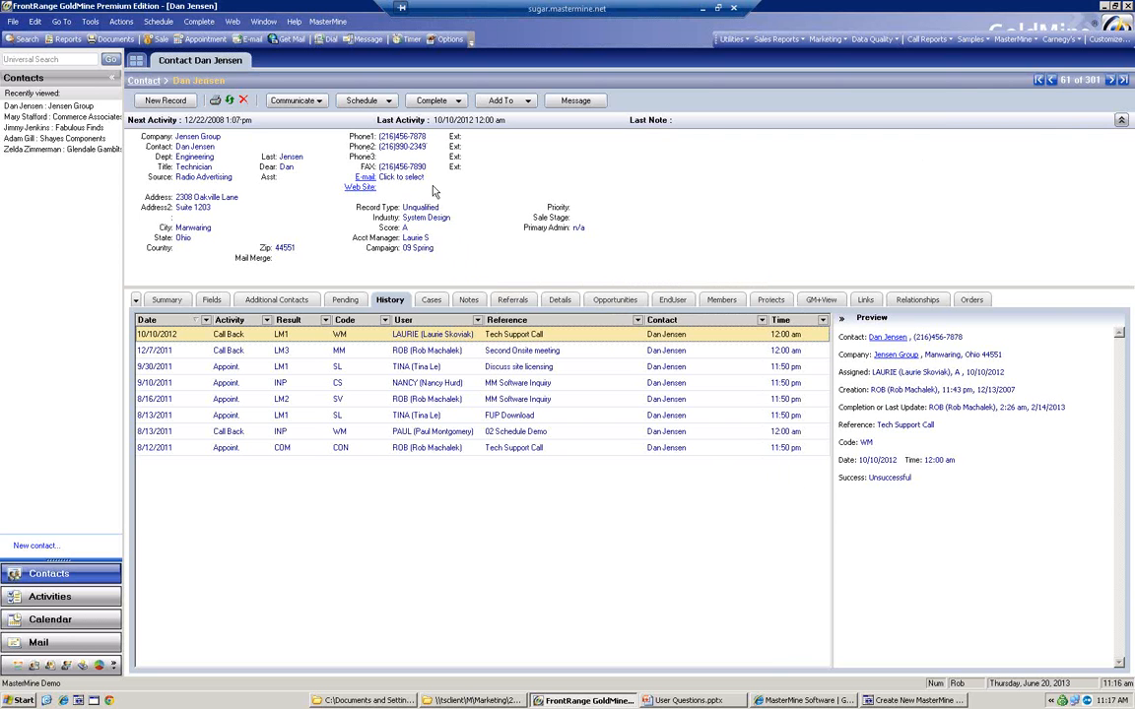
pyautogui.click(375, 176)
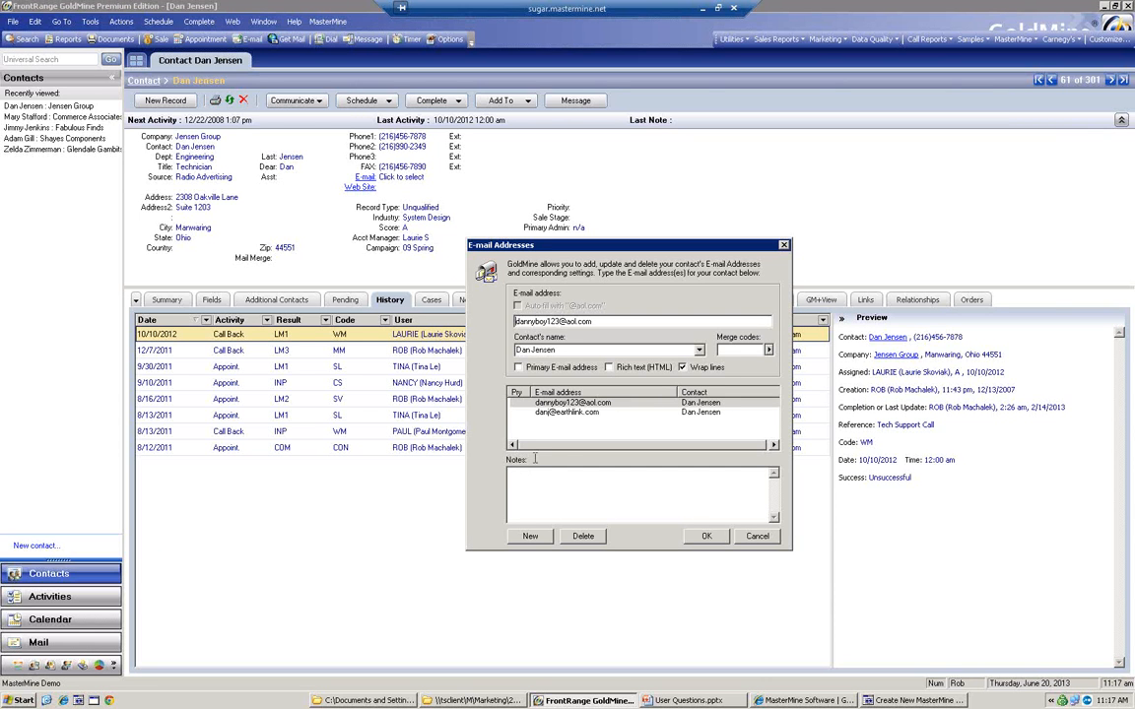
pyautogui.click(706, 536)
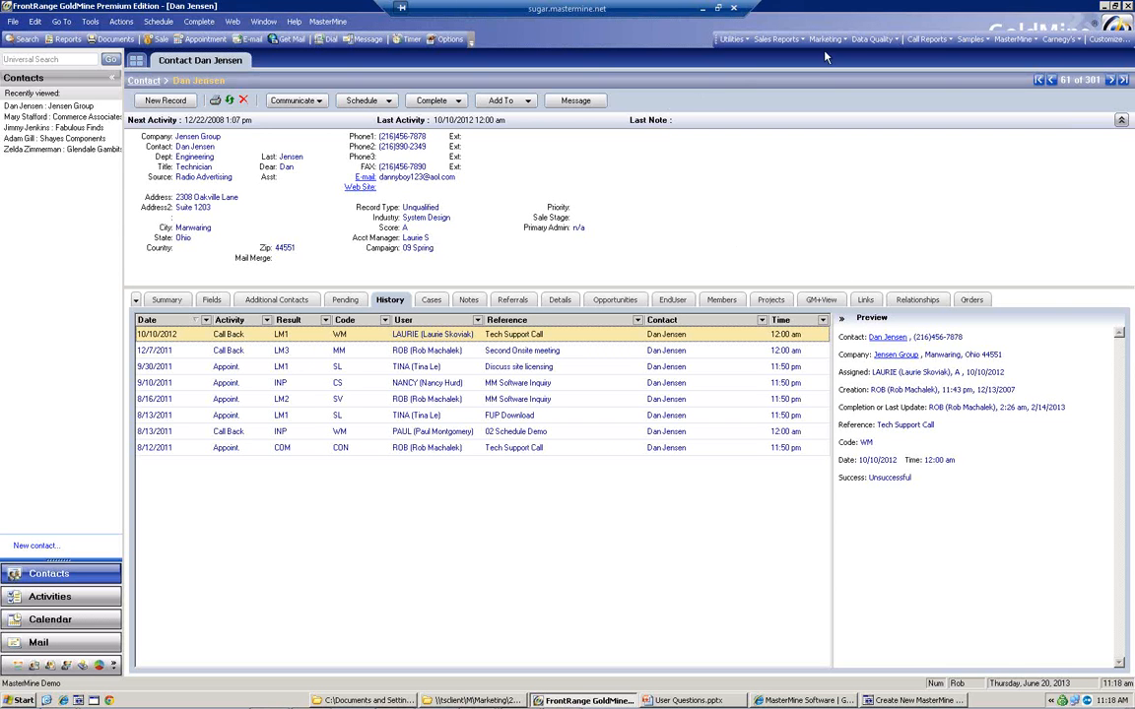
# - Discard the unfinished new workbook and open the Leads Analysis report from GoldMine's Data Quality group
pyautogui.click(884, 41)
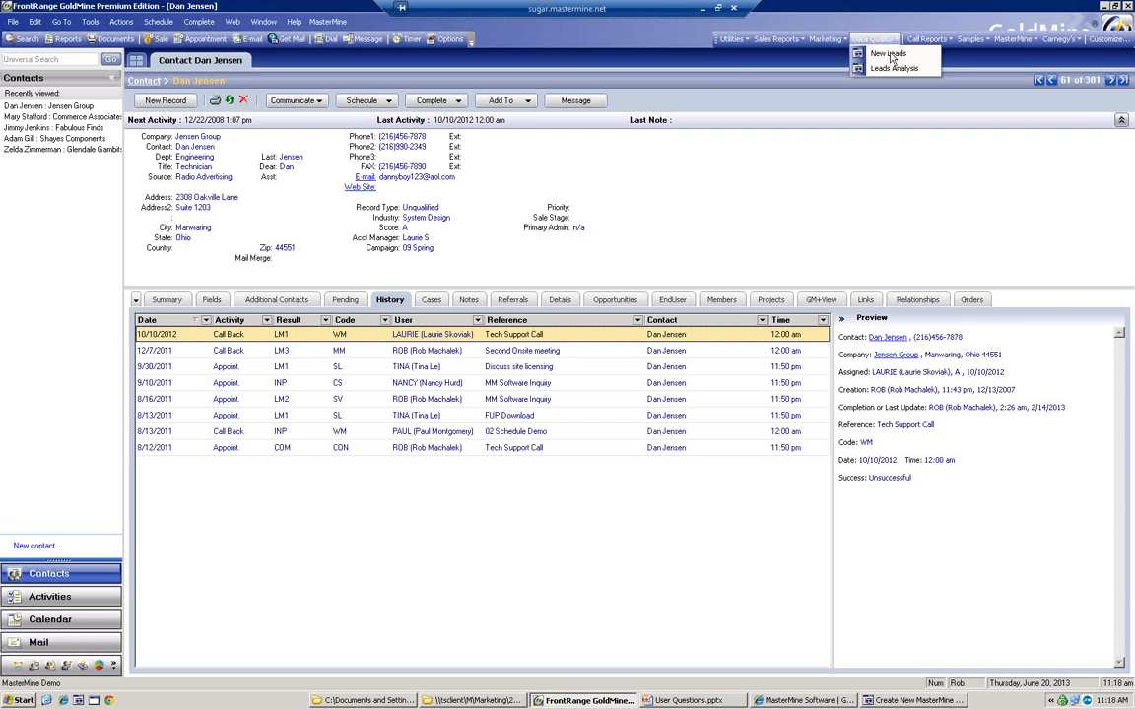
pyautogui.click(893, 68)
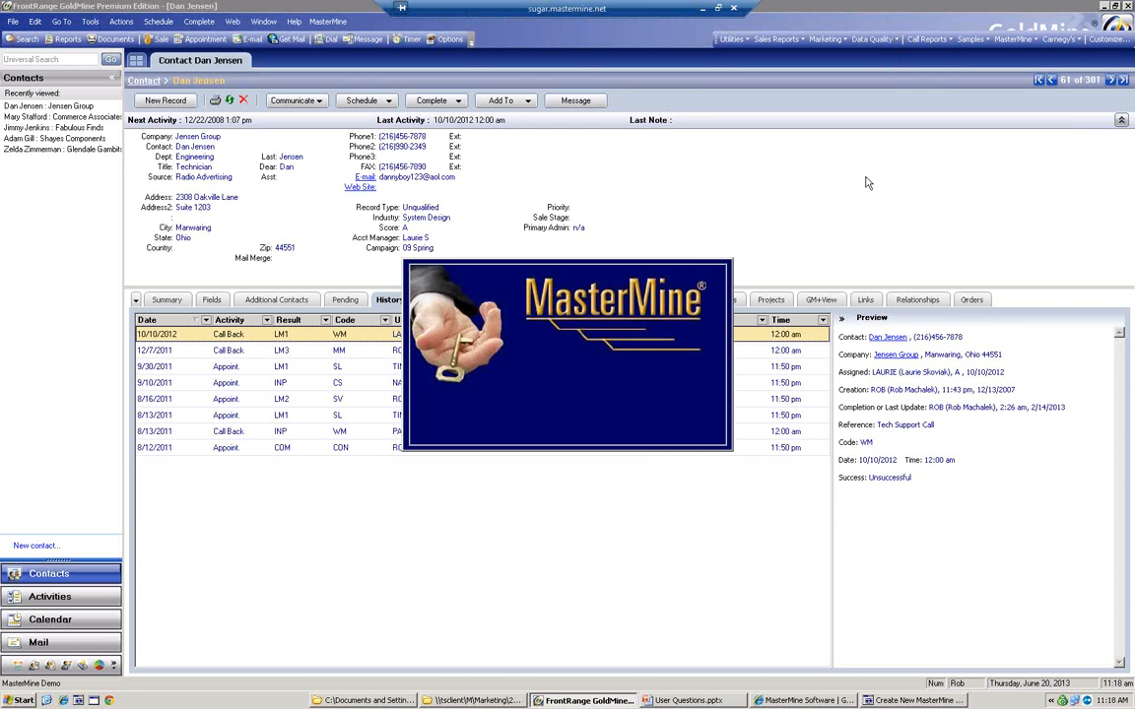
pyautogui.click(579, 380)
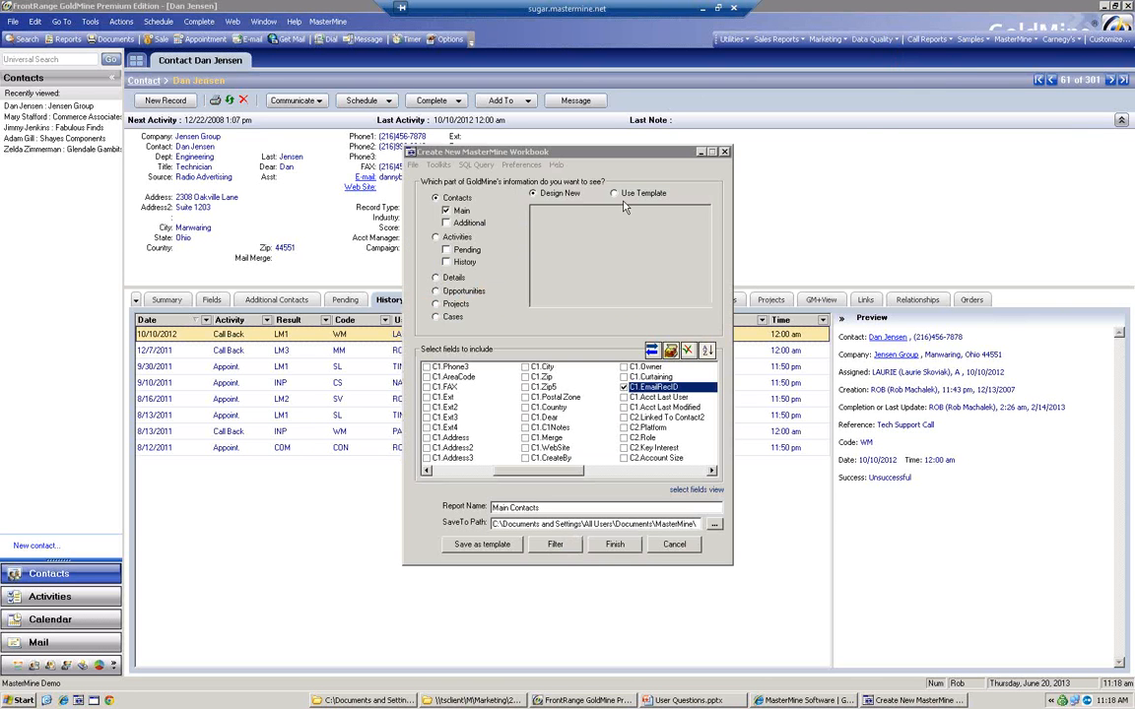
pyautogui.click(682, 543)
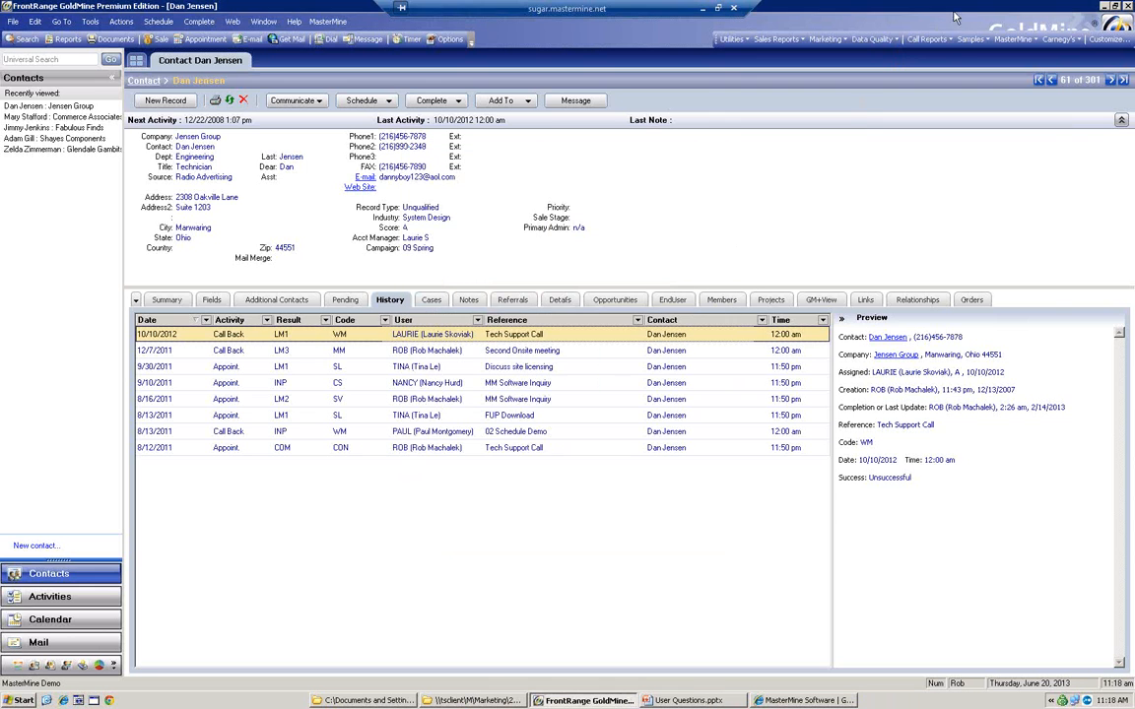
pyautogui.click(873, 40)
pyautogui.click(893, 68)
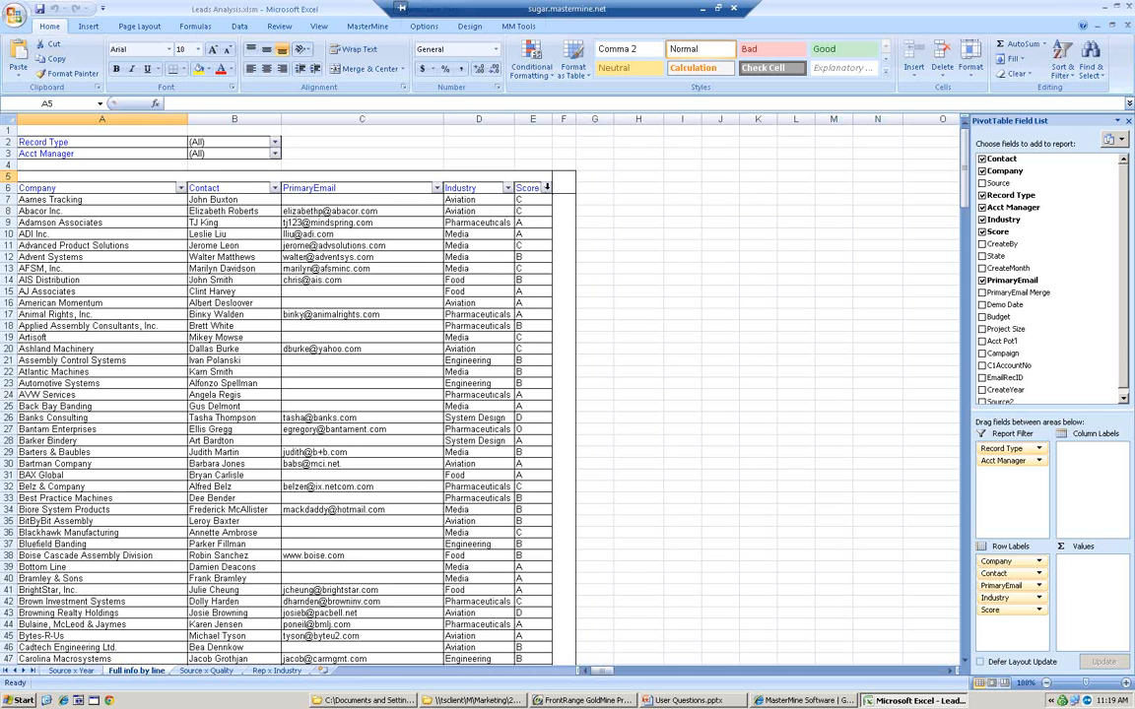
# - Filter the pivot table's Score field to exclude the values A, B, C and D
pyautogui.click(547, 190)
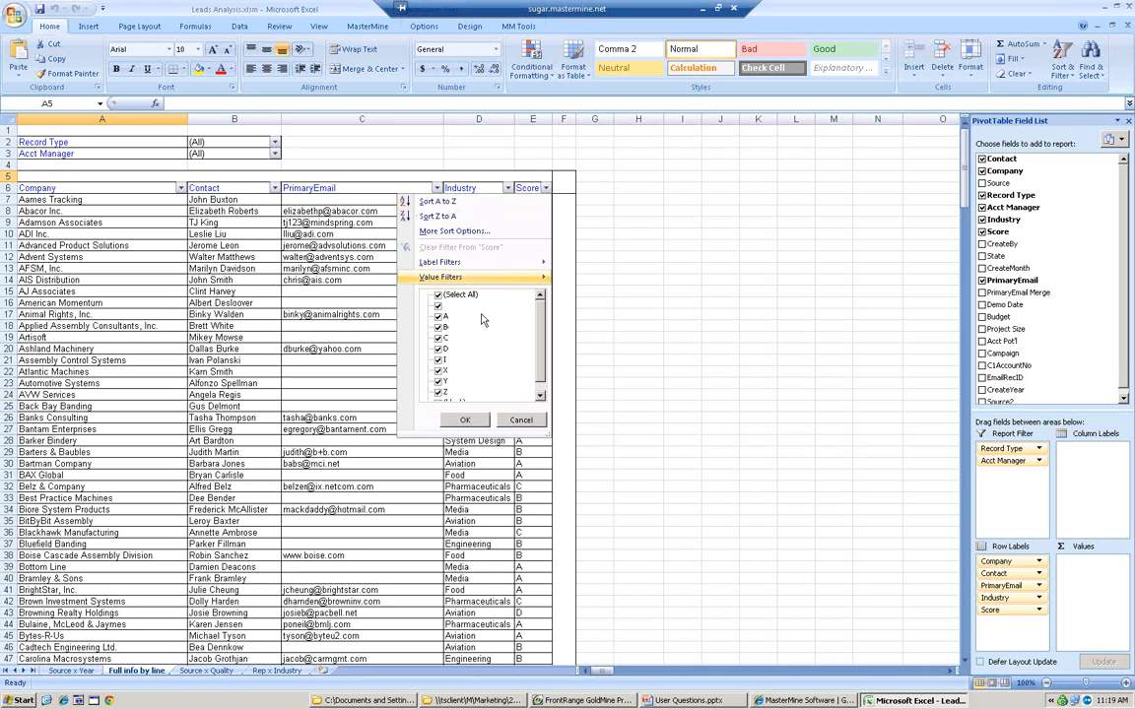
pyautogui.click(438, 315)
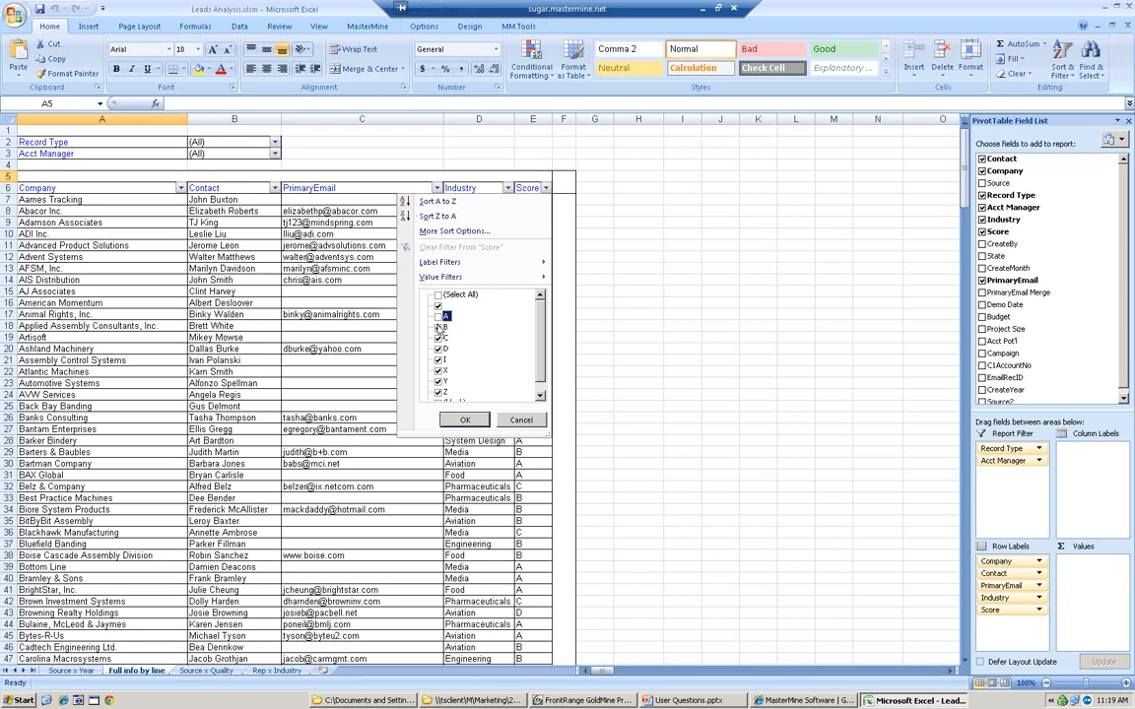
pyautogui.click(439, 327)
pyautogui.click(438, 338)
pyautogui.click(438, 348)
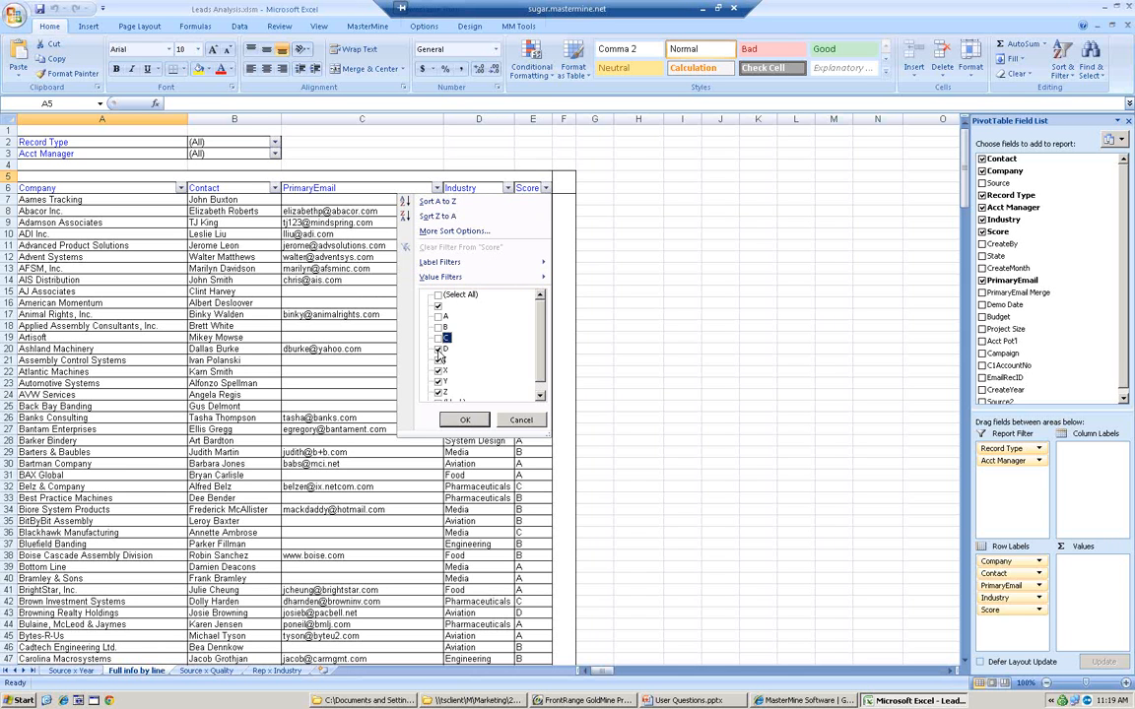
pyautogui.click(477, 419)
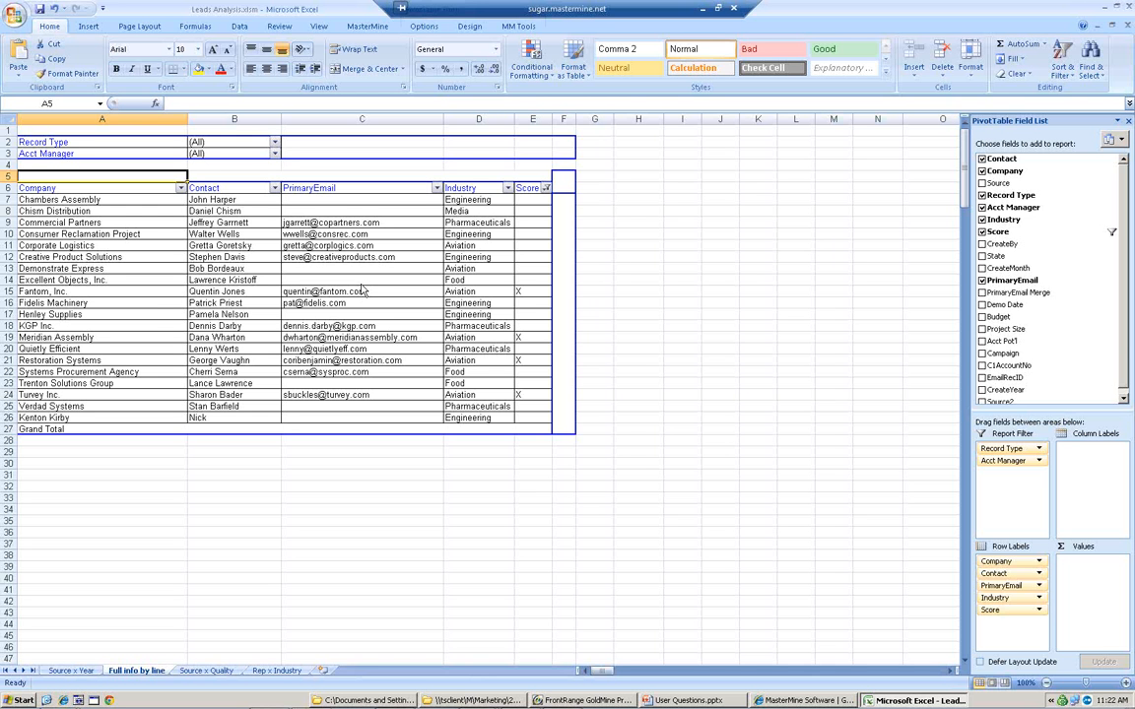
# - Switch to GoldMine and launch MasterMine, moving the Create New MasterMine Workbook window slightly aside
pyautogui.click(585, 701)
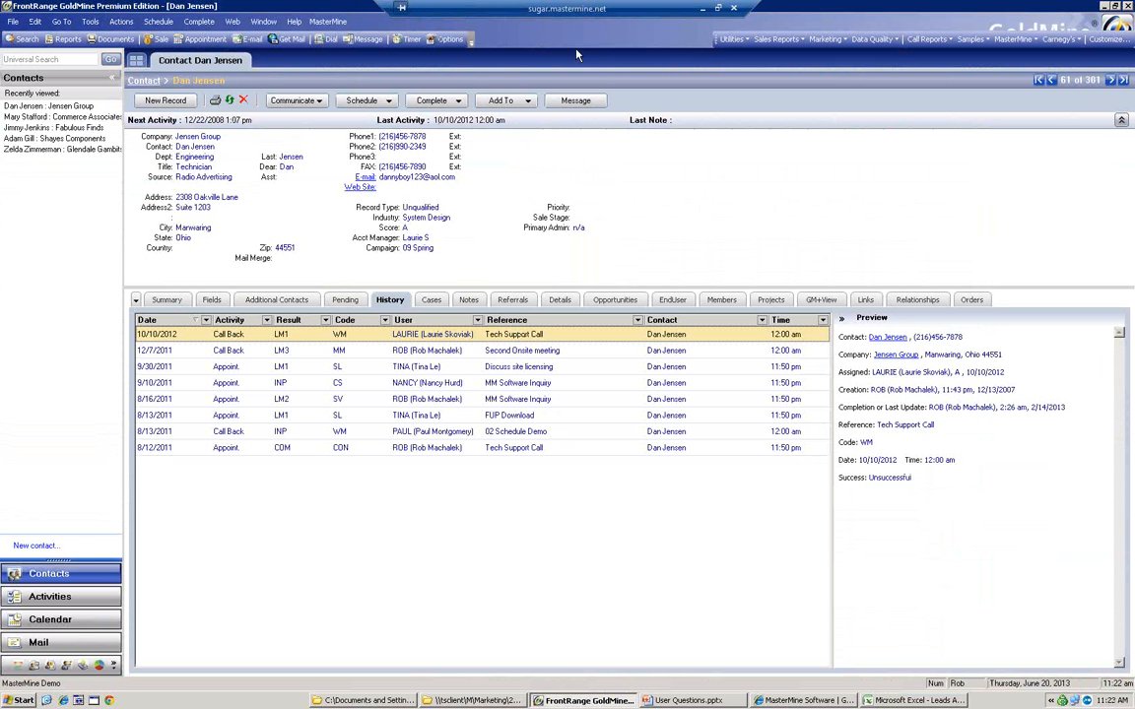
pyautogui.click(1012, 38)
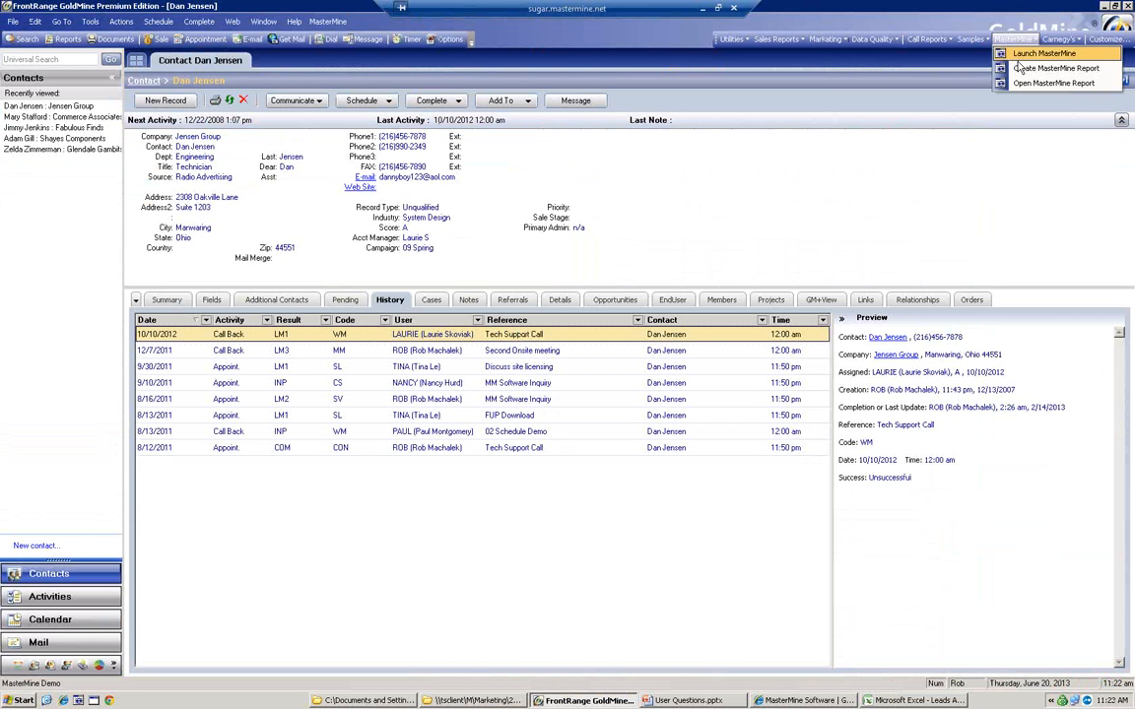
pyautogui.click(1035, 54)
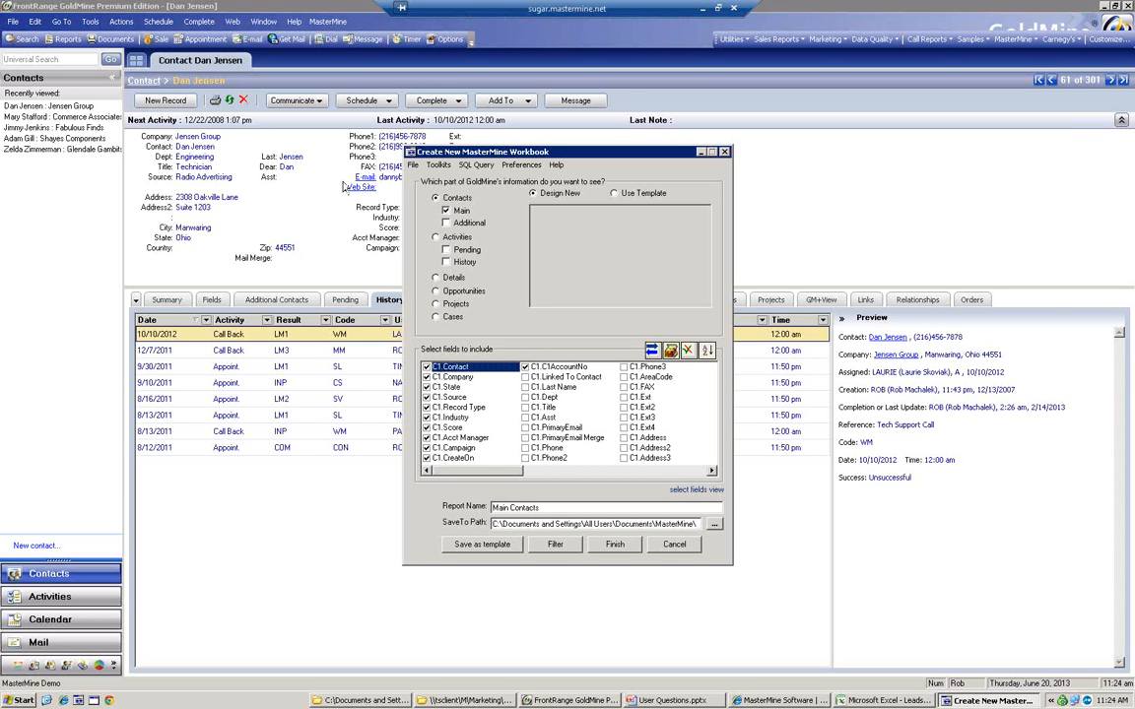
pyautogui.moveTo(562, 153); pyautogui.dragTo(639, 154)
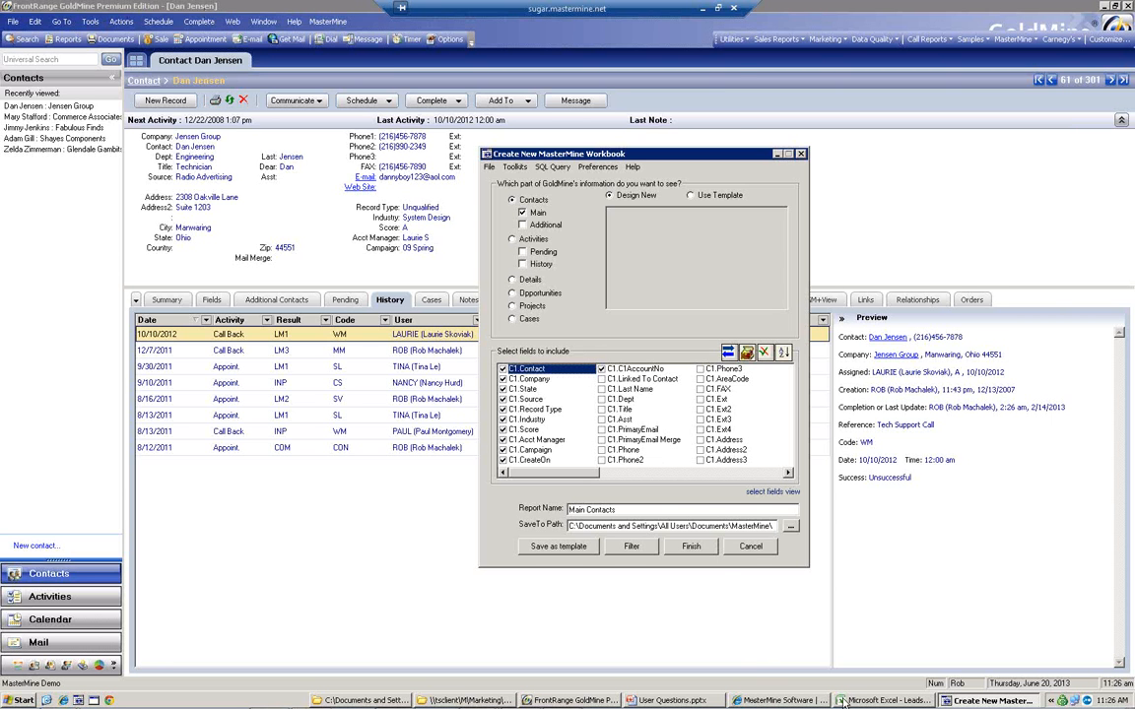
# - Switch back to the Leads Analysis workbook in Excel and include all values in the Score filter
pyautogui.click(886, 701)
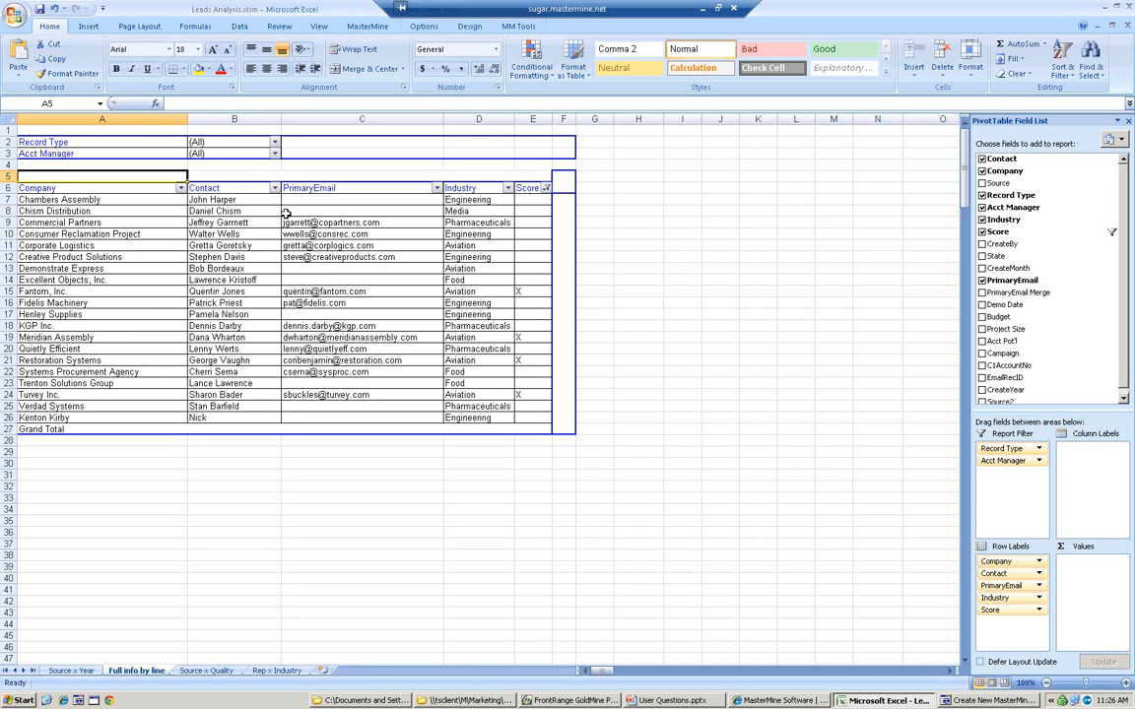
pyautogui.click(546, 187)
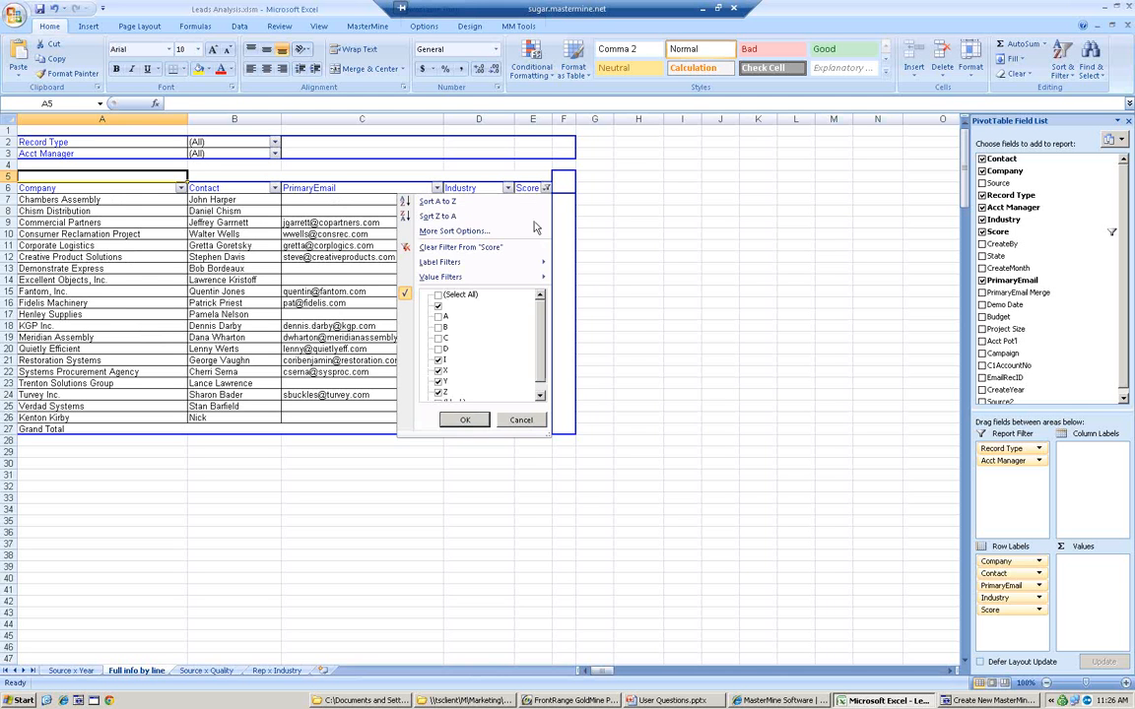
pyautogui.click(438, 295)
pyautogui.click(472, 421)
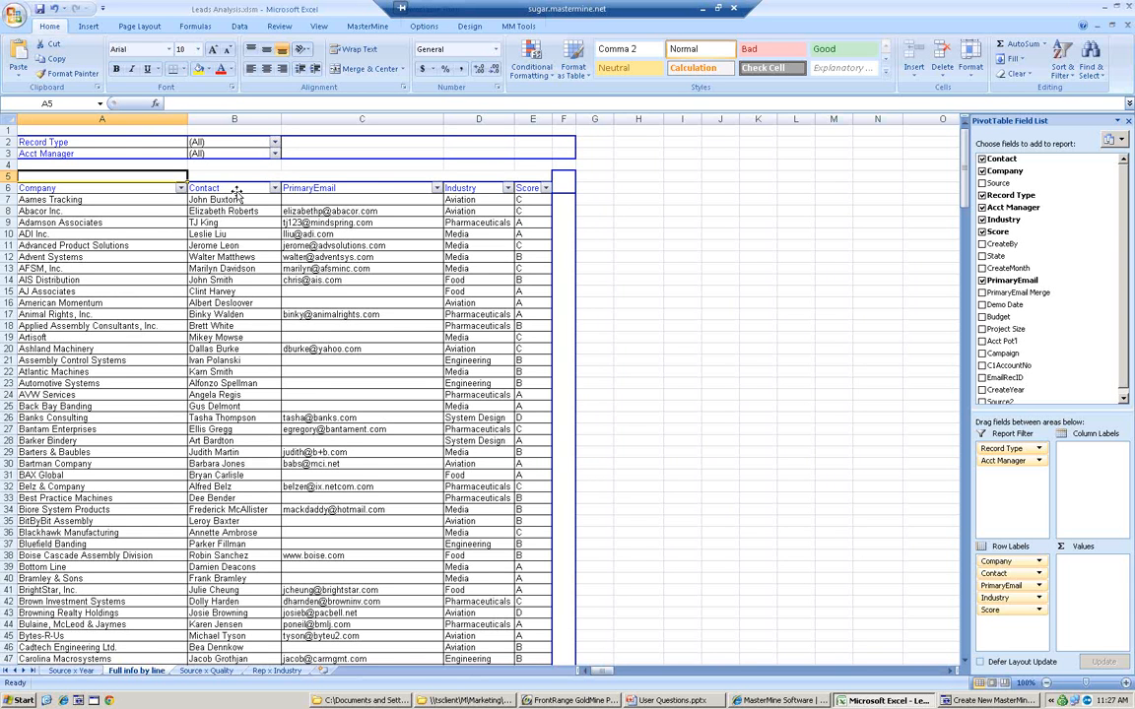
# - Move the PrimaryEmail, Industry and Score fields from the pivot table's rows into the report filter area
pyautogui.moveTo(221, 187)
pyautogui.mouseDown()
pyautogui.moveTo(129, 187)
pyautogui.moveTo(215, 199)
pyautogui.mouseUp()
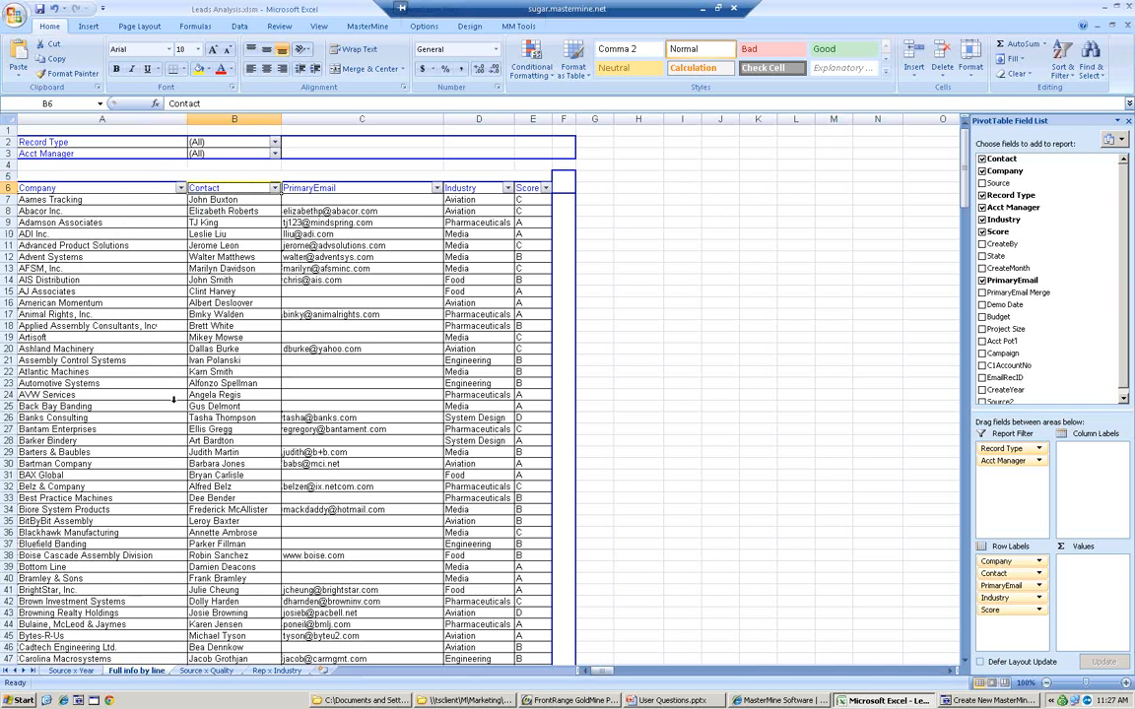
pyautogui.moveTo(335, 188); pyautogui.dragTo(251, 173)
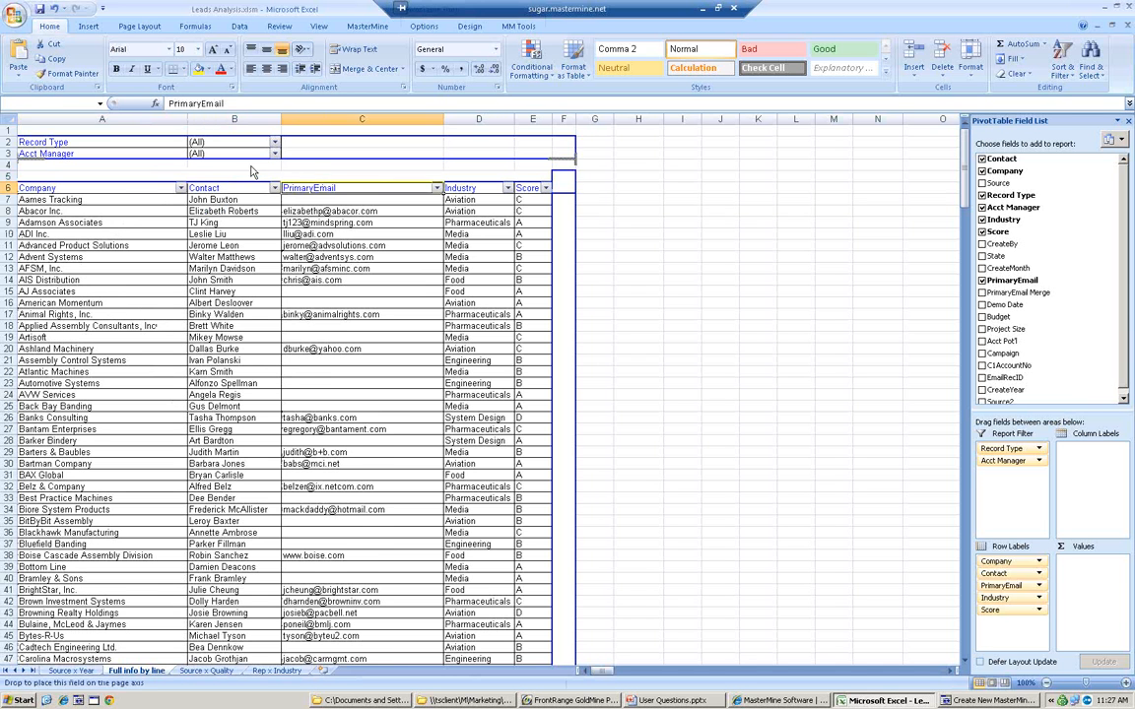
pyautogui.moveTo(323, 187); pyautogui.dragTo(182, 171)
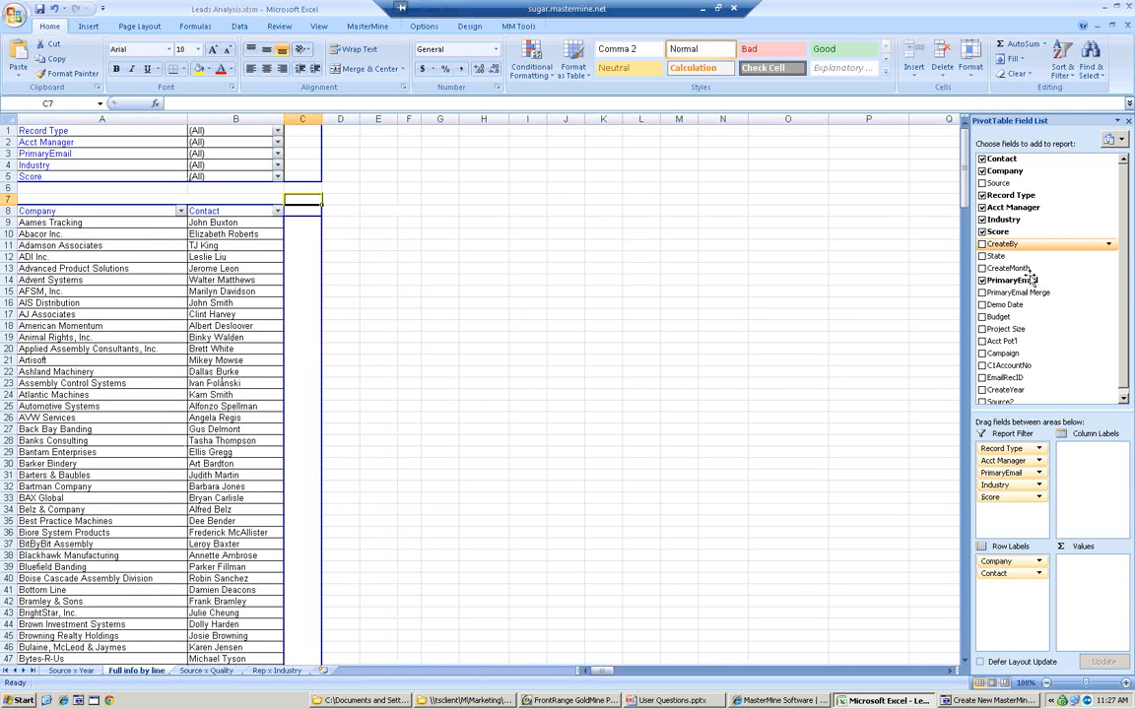
# - Add C1AccountNo to the pivot table's values as a count and move the Contact field into the report filter area
pyautogui.moveTo(1019, 372); pyautogui.dragTo(293, 257)
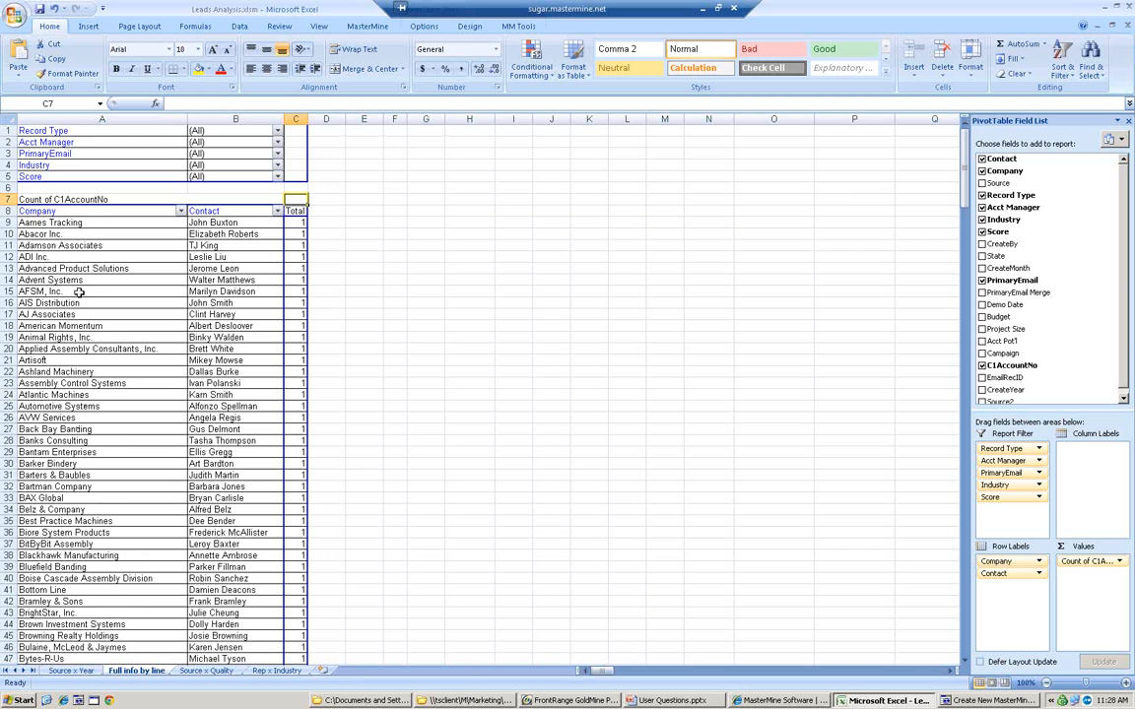
pyautogui.click(87, 212)
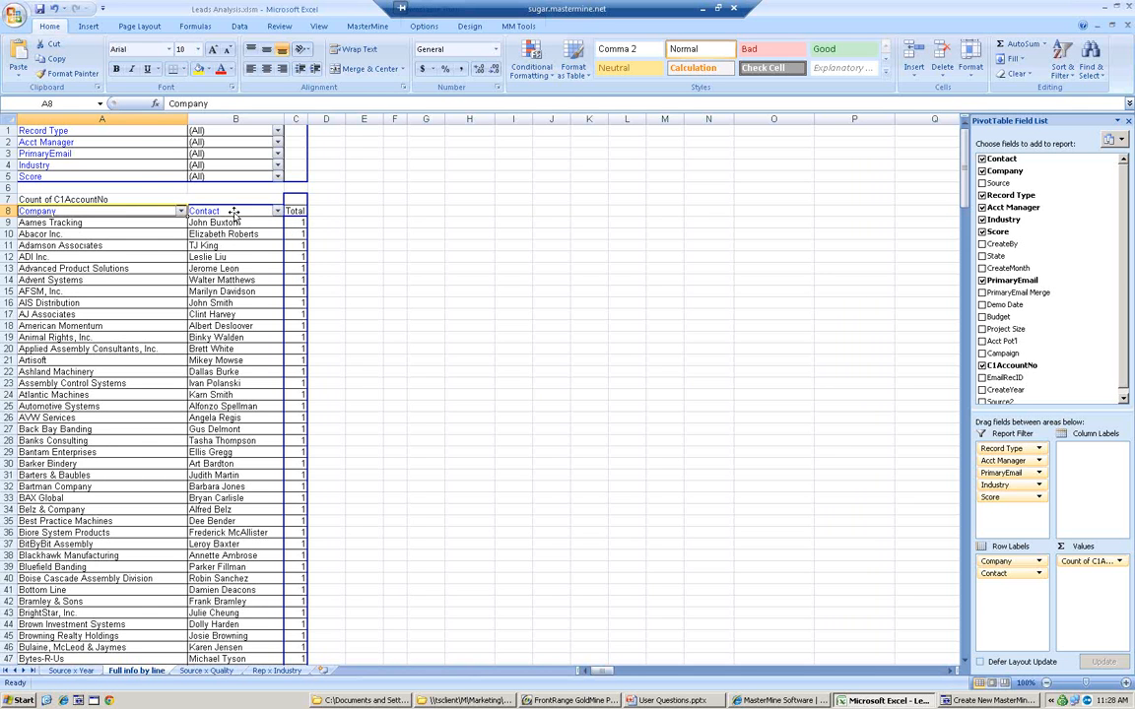
pyautogui.moveTo(210, 210); pyautogui.dragTo(135, 187)
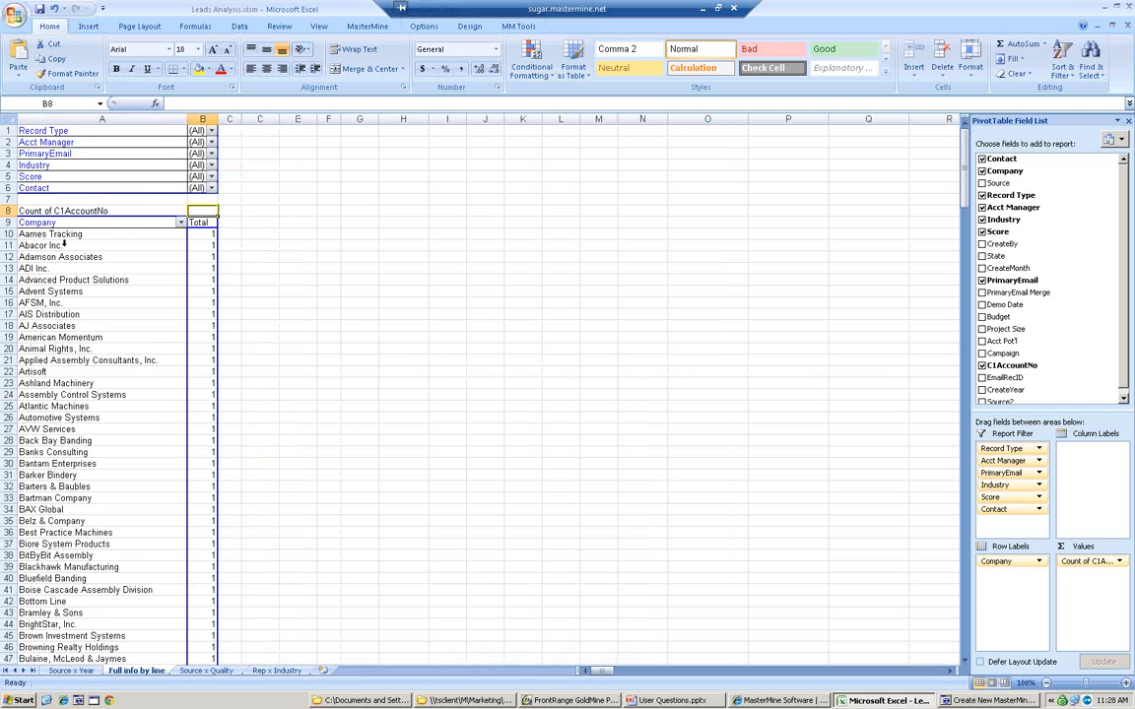
# - Sort the Company field in descending order by Count of C1AccountNo
pyautogui.click(143, 224)
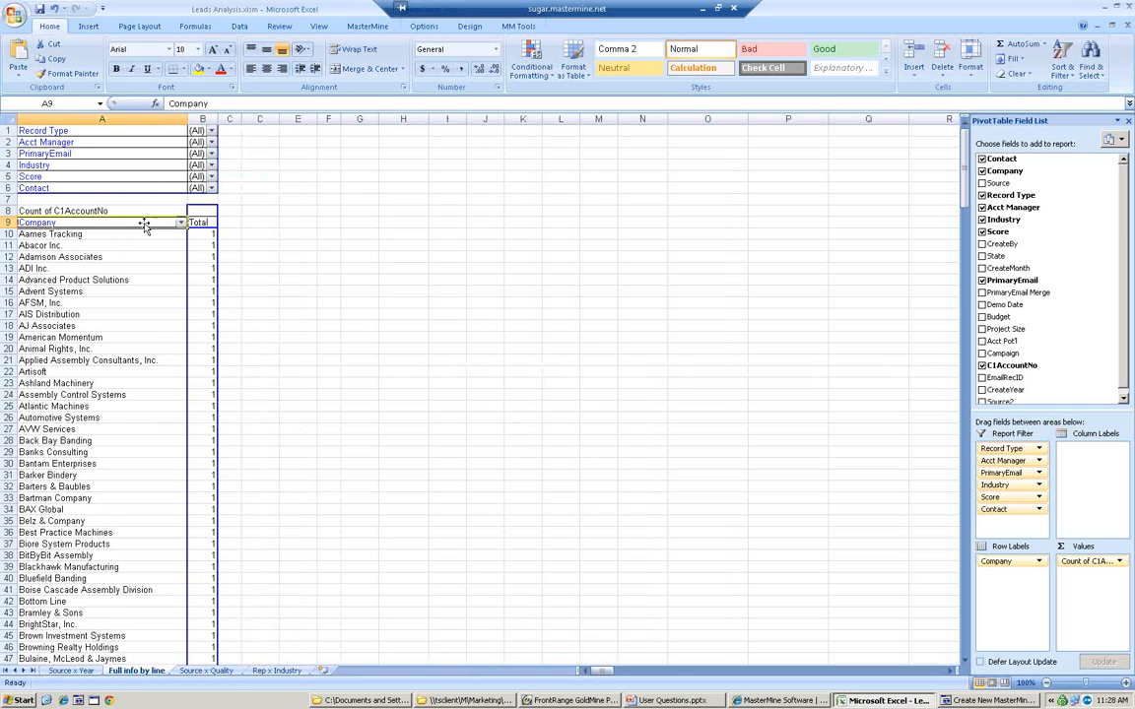
pyautogui.click(181, 222)
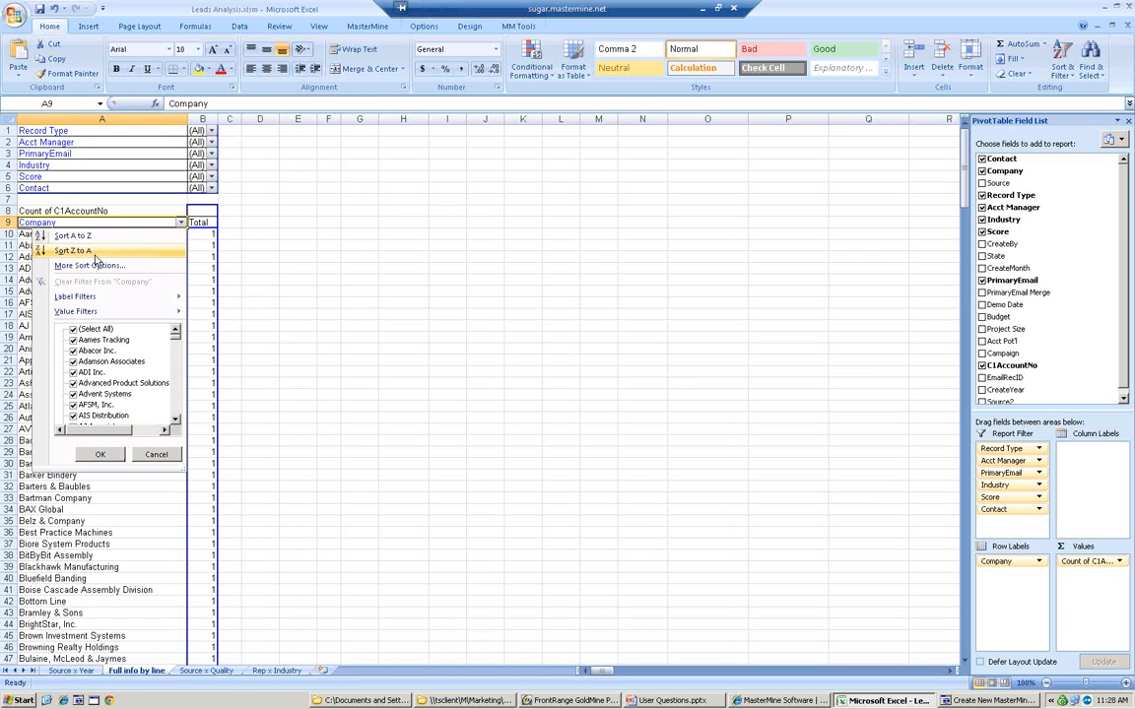
pyautogui.click(89, 266)
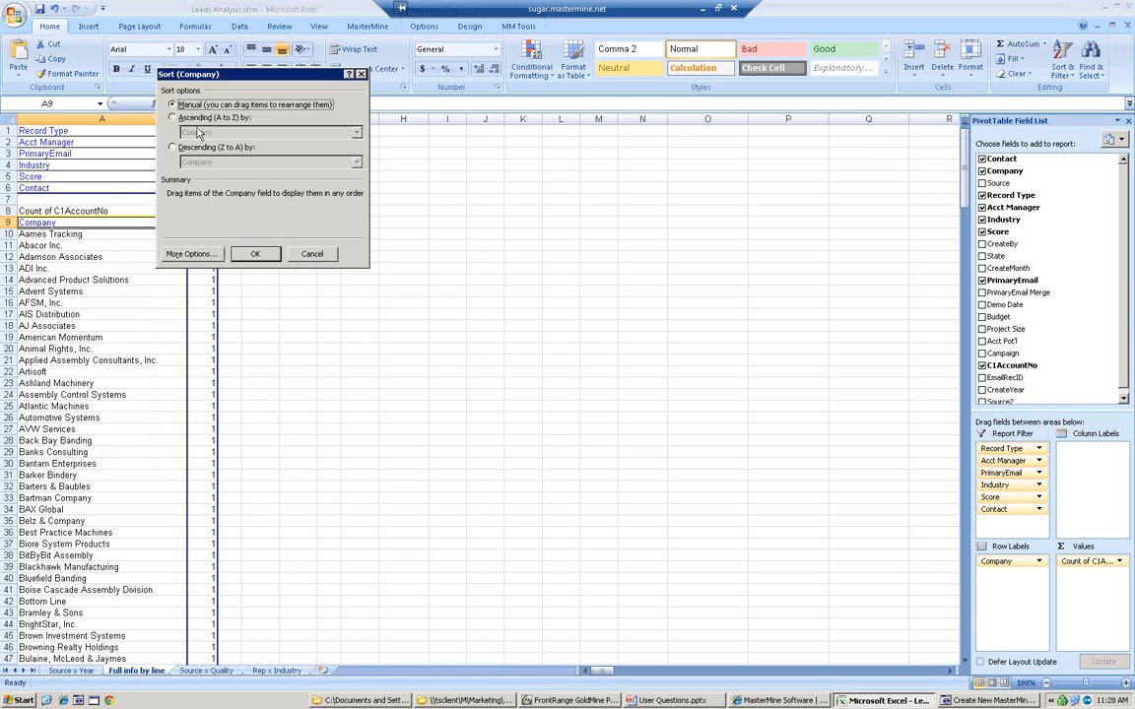
pyautogui.click(172, 149)
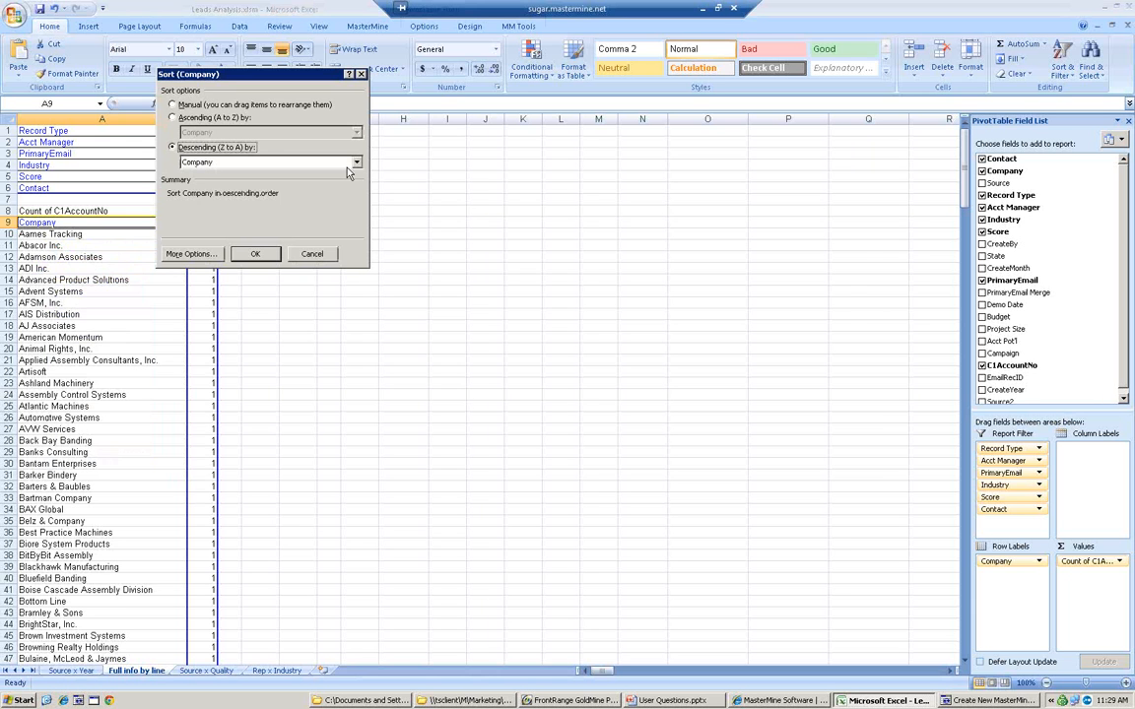
pyautogui.click(355, 163)
pyautogui.click(210, 179)
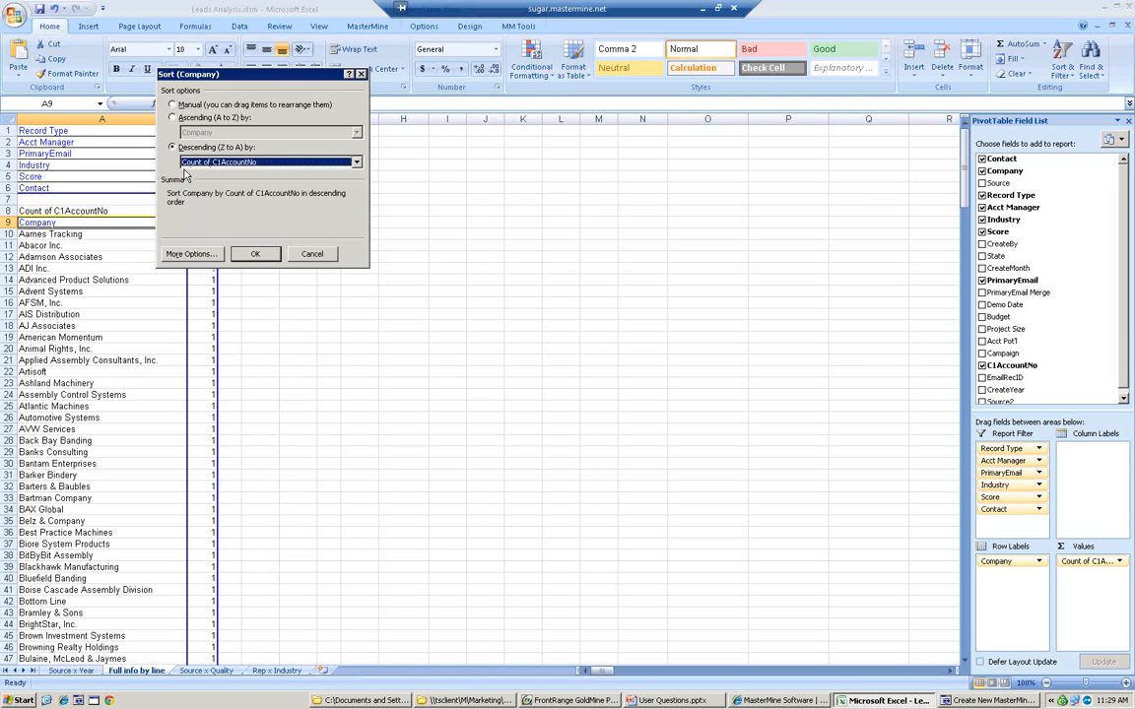
pyautogui.click(255, 255)
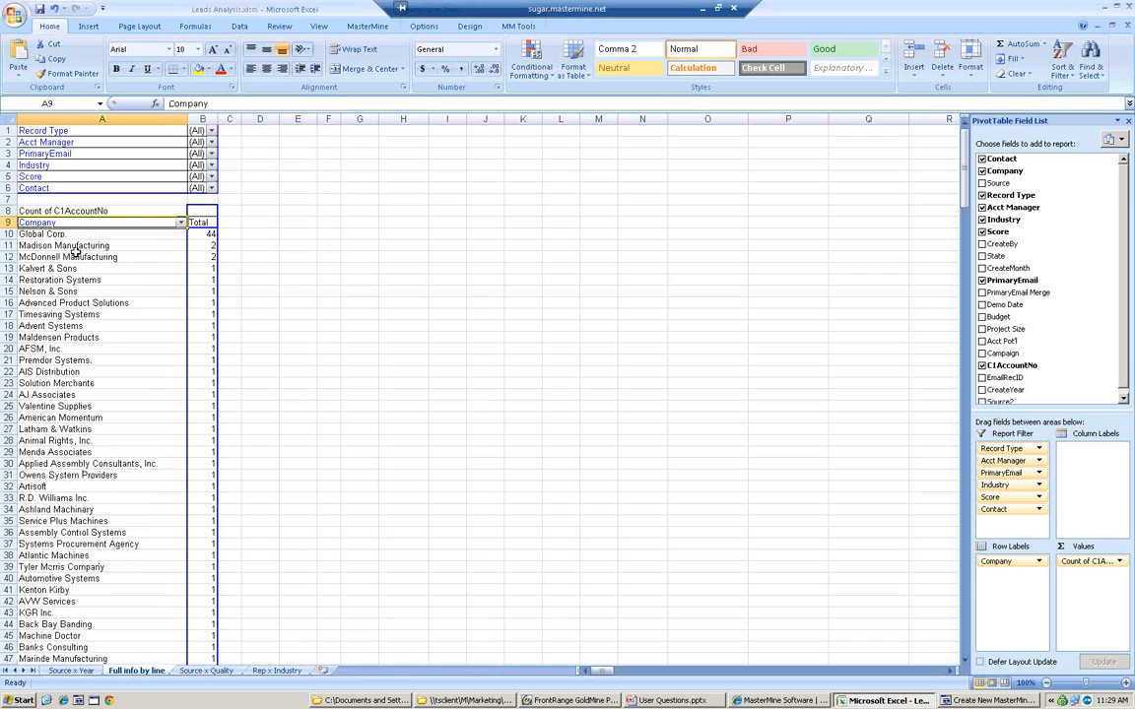
# - Show the Contact detail for McDonnell Manufacturing in the pivot table
pyautogui.click(205, 234)
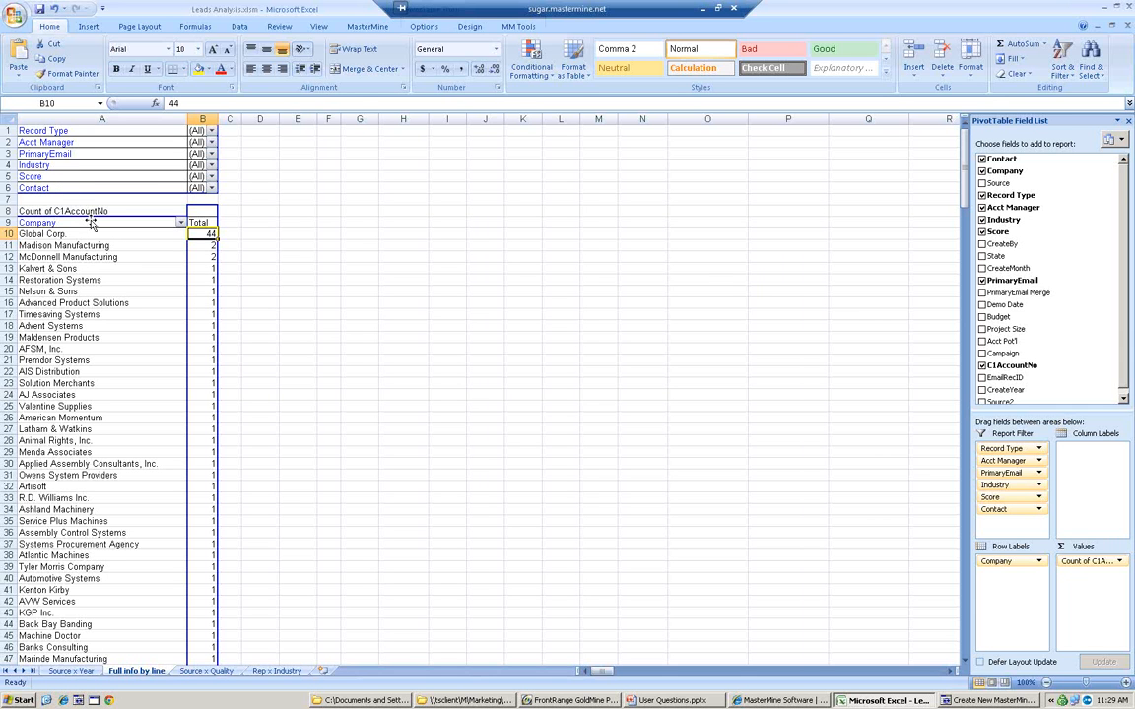
pyautogui.doubleClick(91, 256)
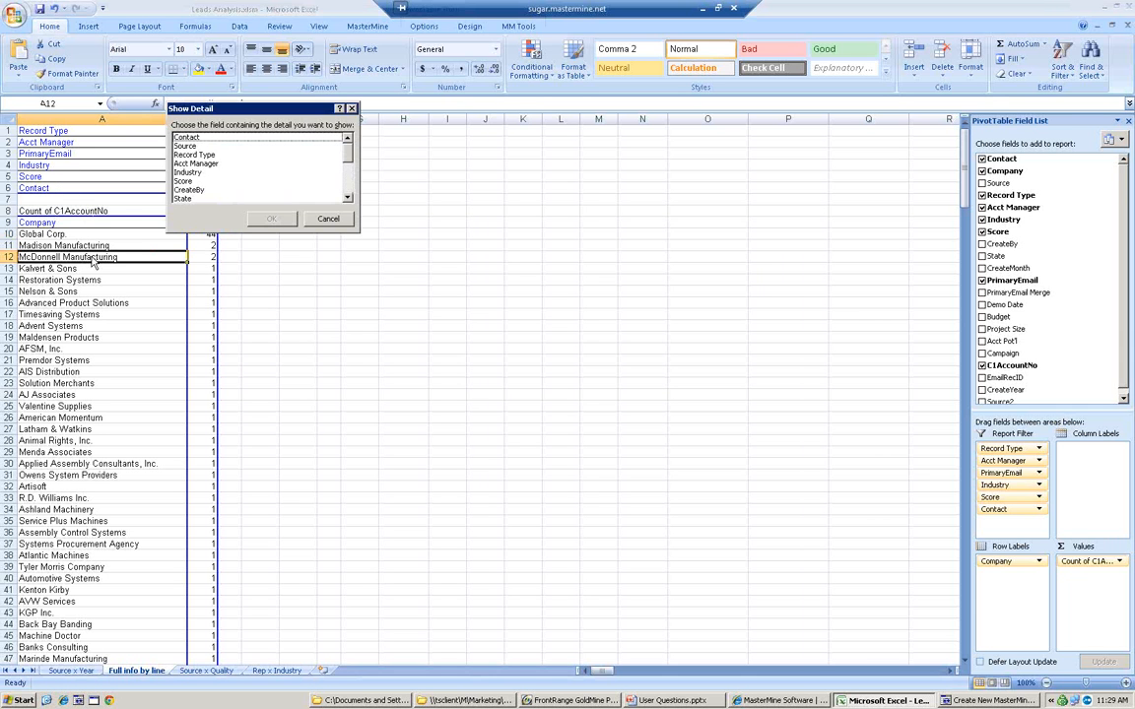
pyautogui.click(188, 137)
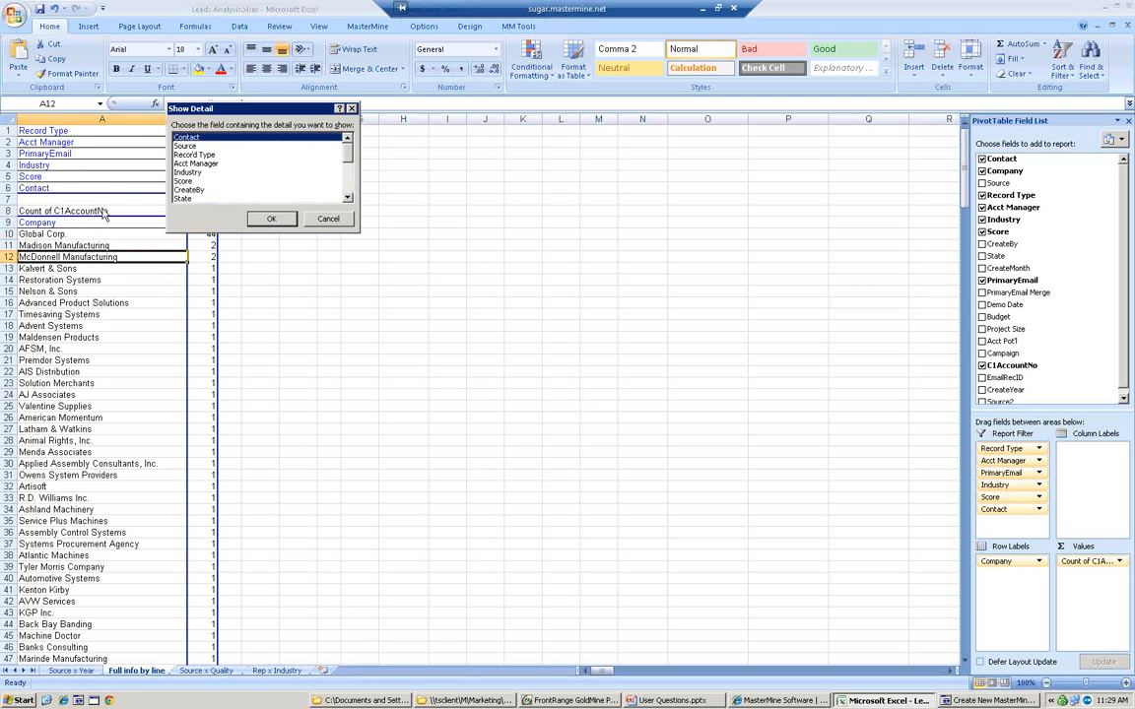
pyautogui.click(264, 218)
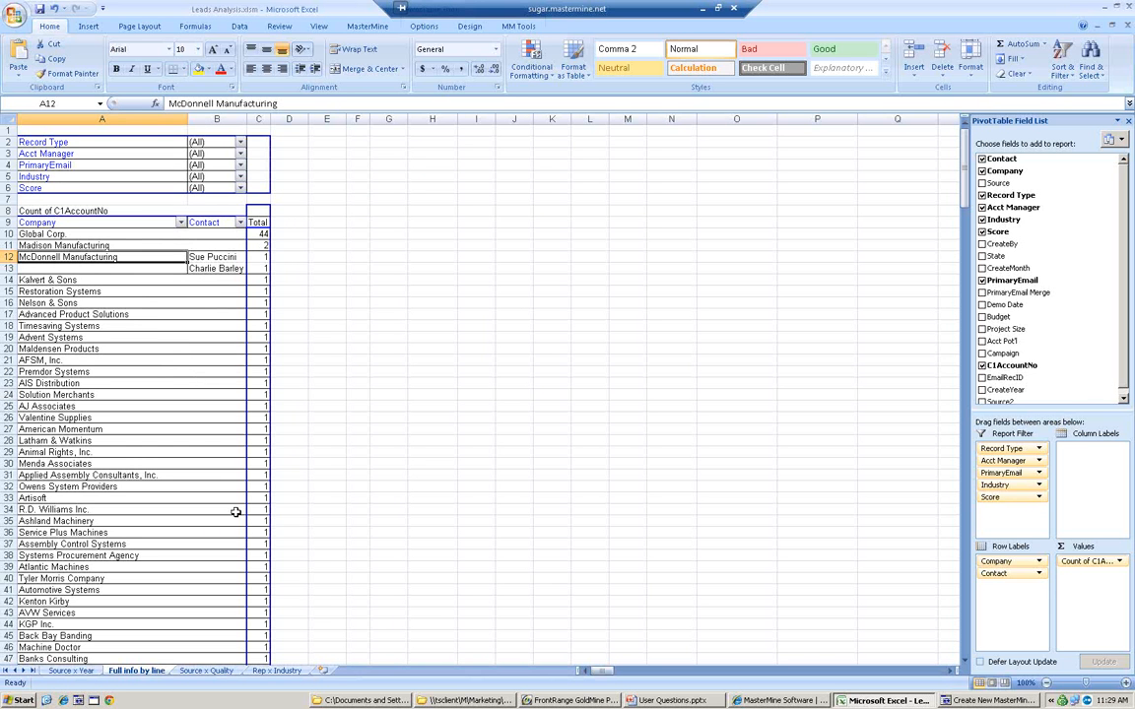
# - Expand Global Corp. and Madison Manufacturing in the pivot table to list their contacts
pyautogui.doubleClick(56, 235)
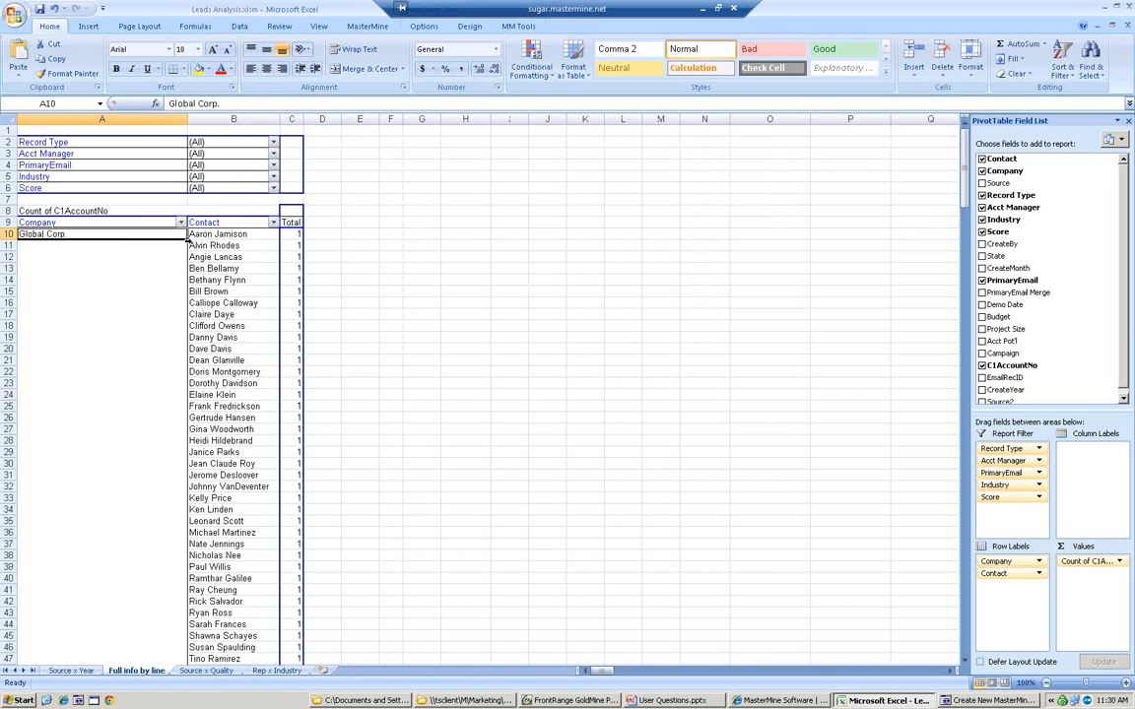
pyautogui.scroll(-5, 236, 533)
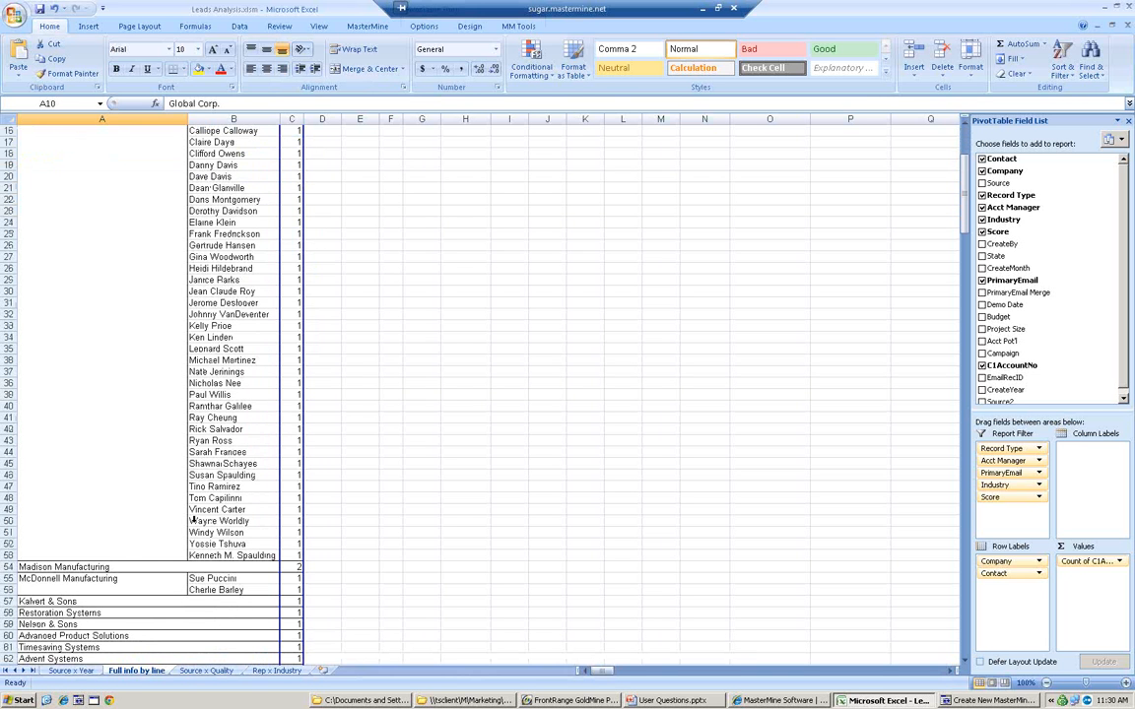
pyautogui.click(85, 567)
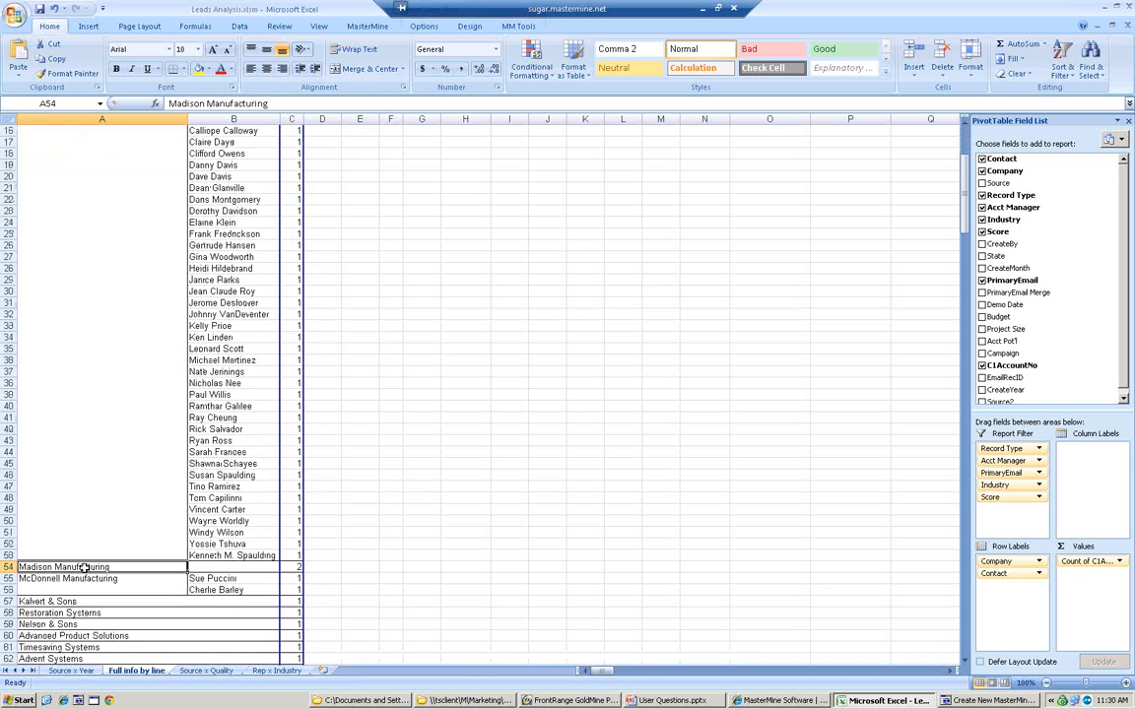
pyautogui.doubleClick(85, 566)
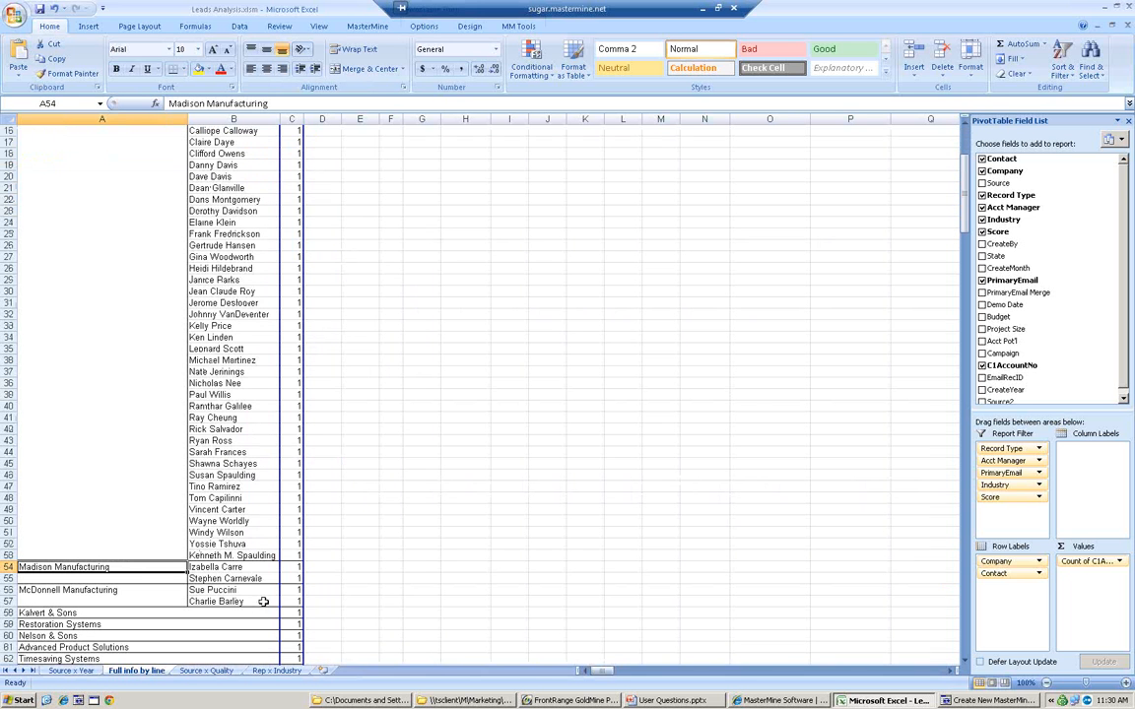
pyautogui.scroll(-3, 263, 601)
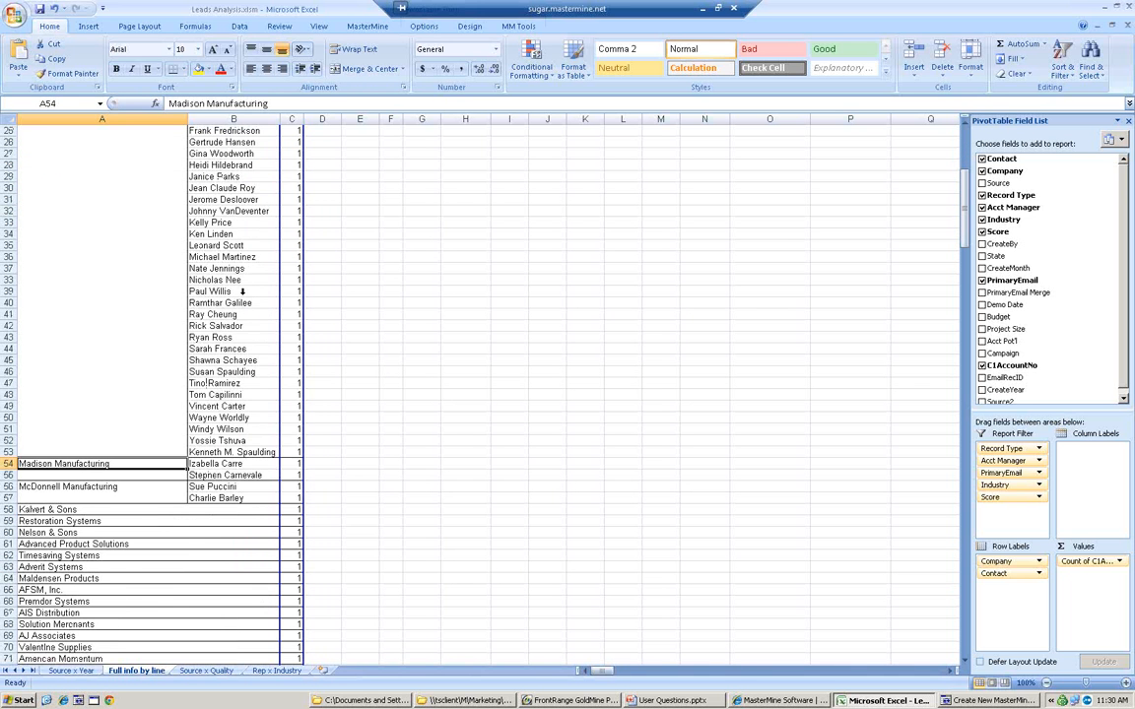
# - Collapse the Global Corp. contacts and drill down on the company's total to list its records on a new sheet
pyautogui.scroll(8, 234, 258)
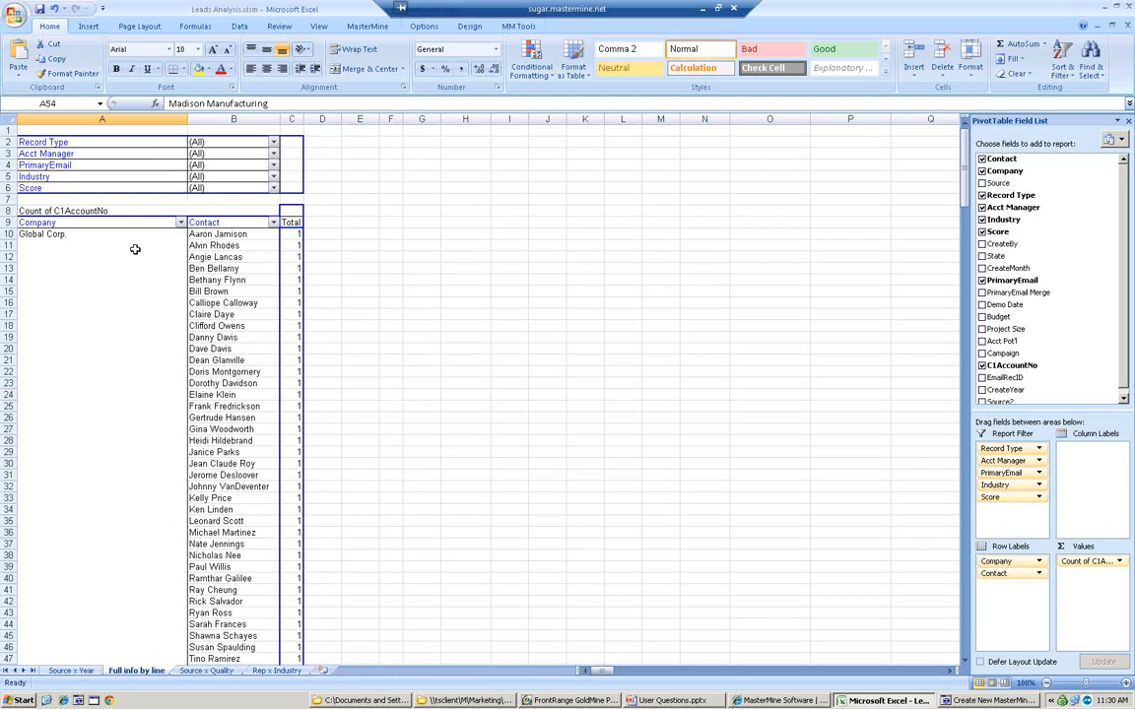
pyautogui.doubleClick(71, 234)
pyautogui.doubleClick(275, 233)
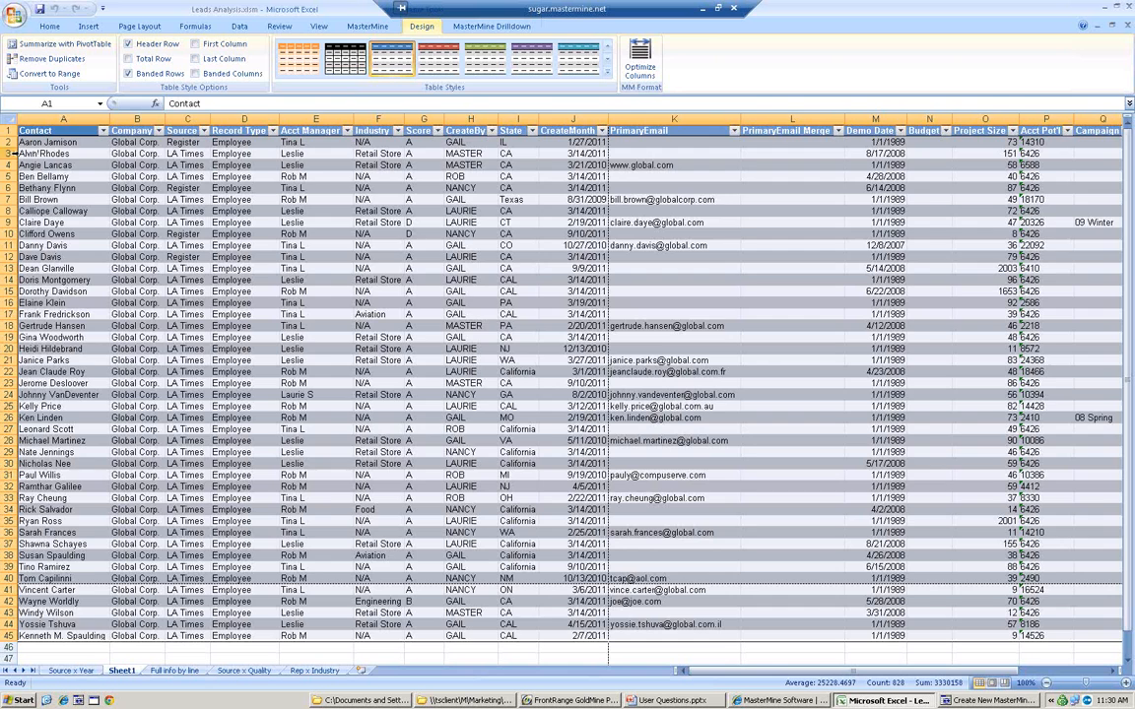
# - Select the contacts in rows 3, 8, 13, 17 and 19 to 36, view the MasterMine Drilldown commands, and return to the Full info by line sheet
pyautogui.click(51, 153)
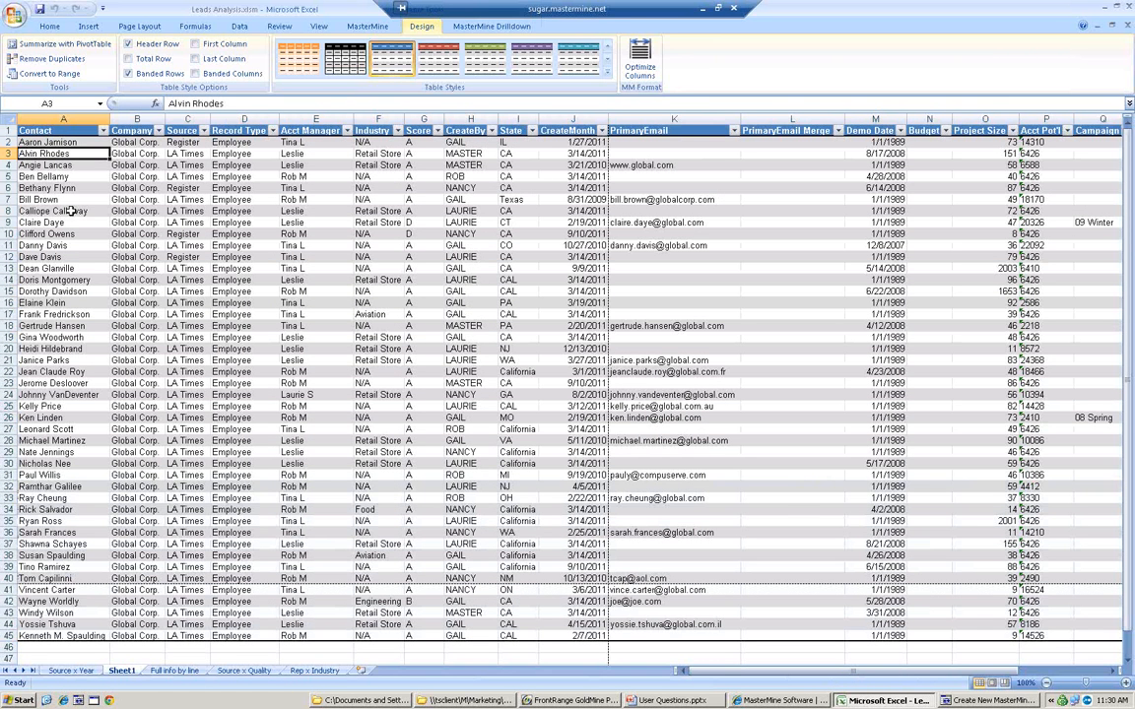
pyautogui.keyDown('ctrl'); pyautogui.click(55, 210); pyautogui.keyUp('ctrl')
pyautogui.keyDown('ctrl'); pyautogui.click(63, 268); pyautogui.keyUp('ctrl')
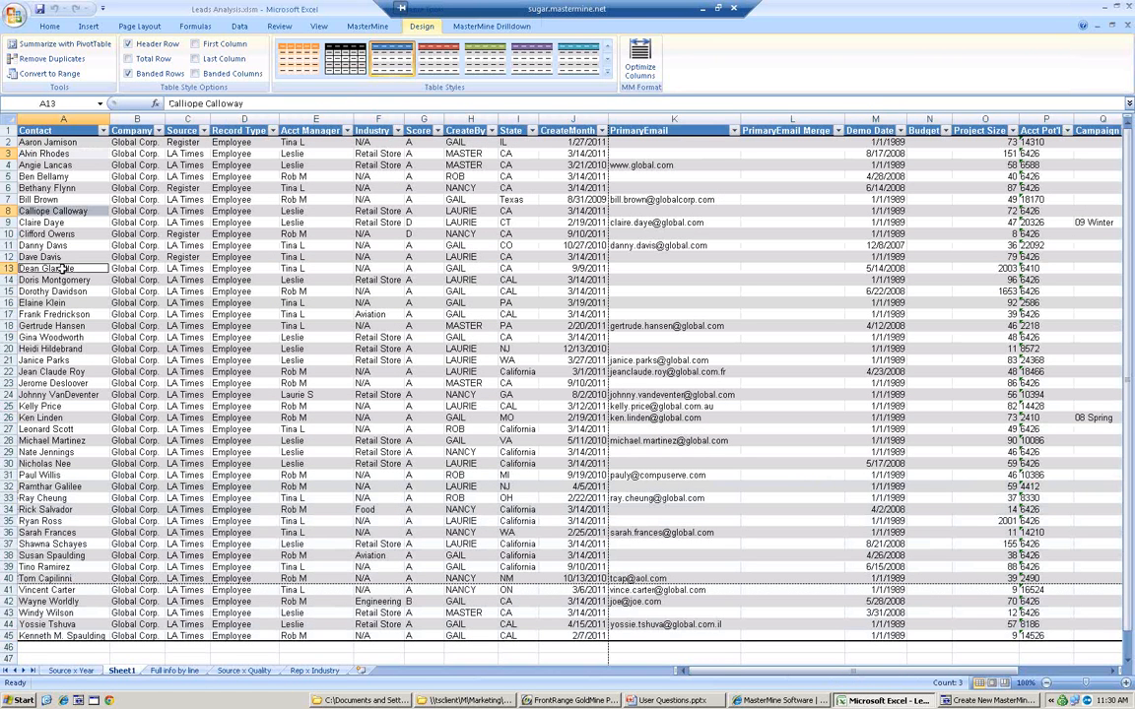
pyautogui.keyDown('ctrl'); pyautogui.click(69, 314); pyautogui.keyUp('ctrl')
pyautogui.keyDown('ctrl'); pyautogui.moveTo(73, 338); pyautogui.dragTo(77, 532); pyautogui.keyUp('ctrl')
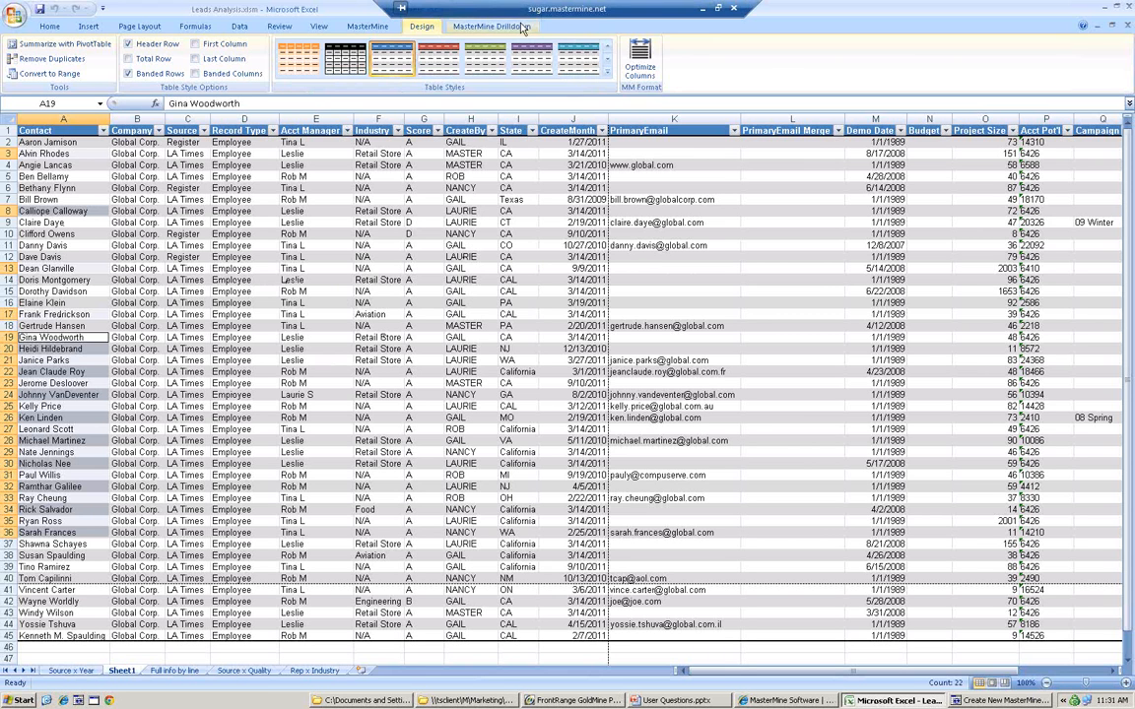
pyautogui.click(512, 27)
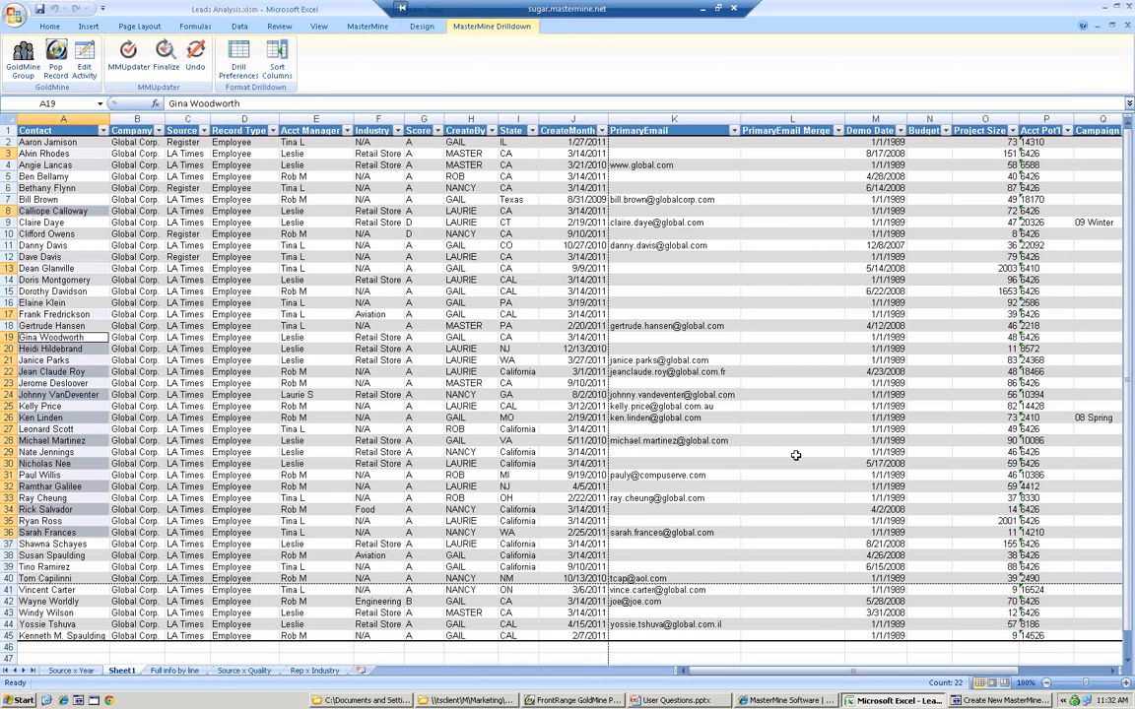
pyautogui.click(197, 670)
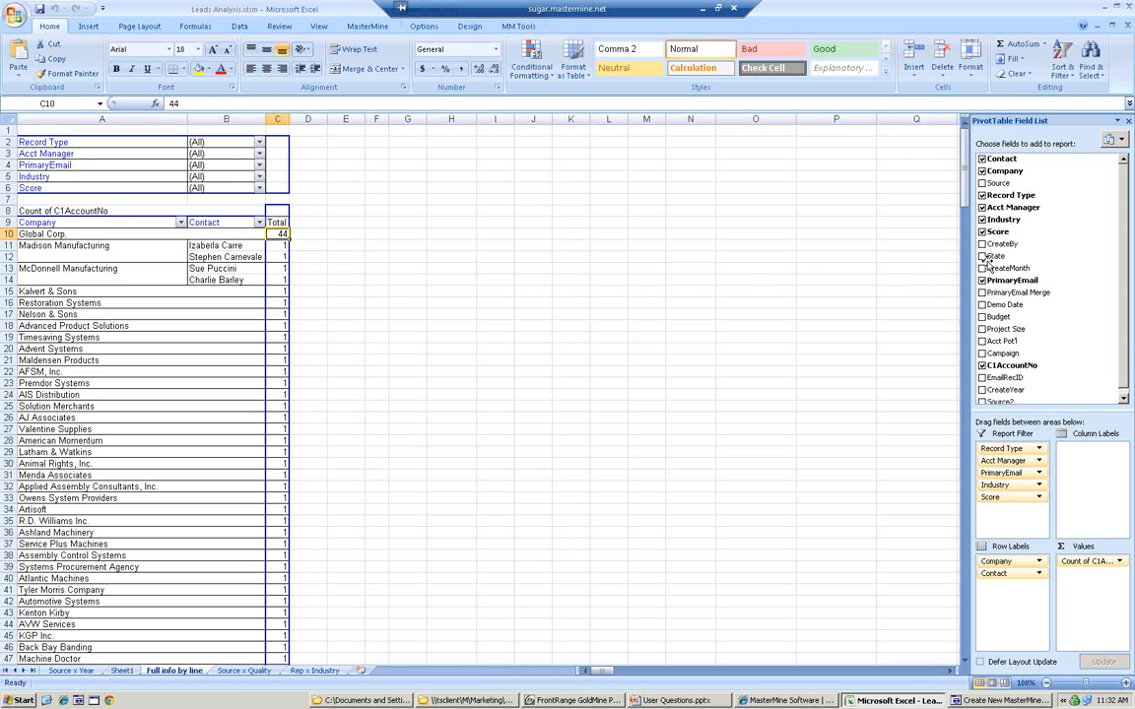
# - Remove the count of C1AccountNo from the pivot table and add the C1AccountNo field back as the data value
pyautogui.rightClick(75, 211)
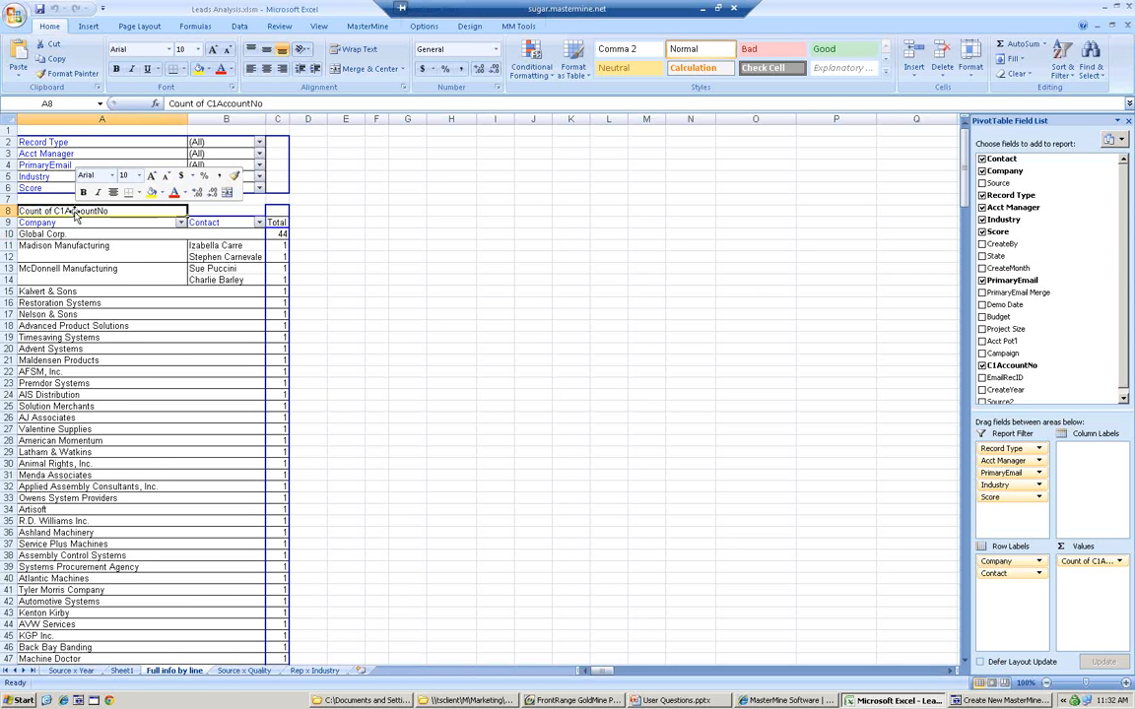
pyautogui.click(148, 297)
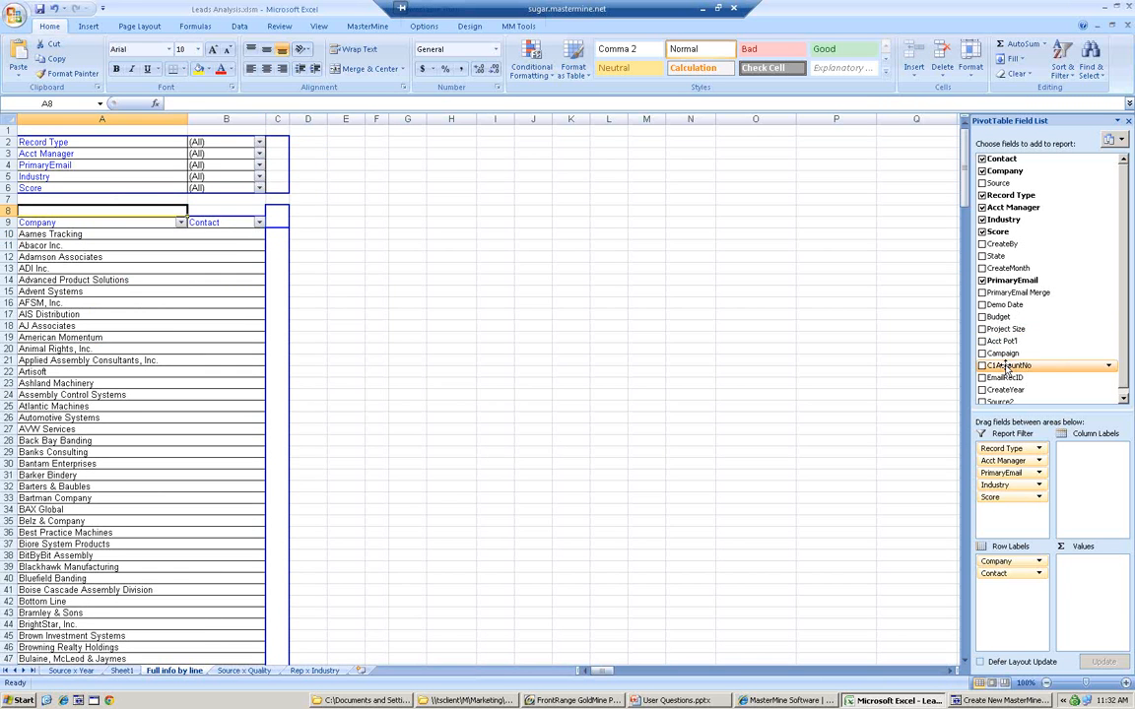
pyautogui.moveTo(1007, 371); pyautogui.dragTo(275, 293)
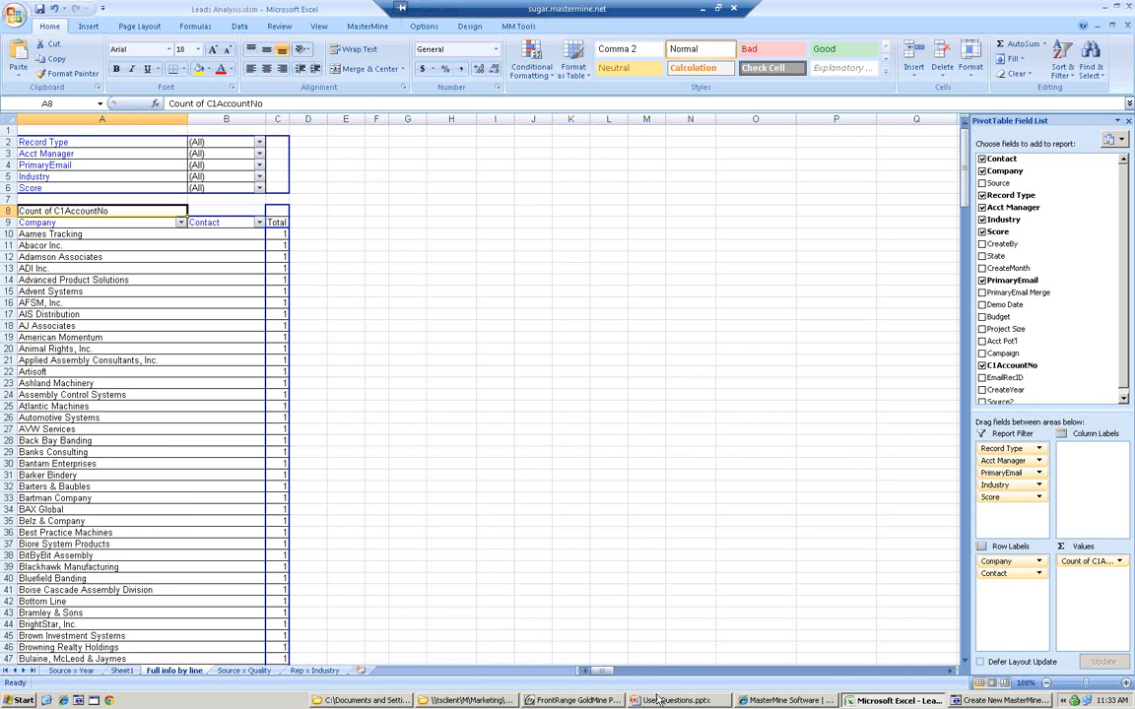
# - Bring up the Create New MasterMine Workbook window, switch to using a template, and search the templates for "next"
pyautogui.click(749, 700)
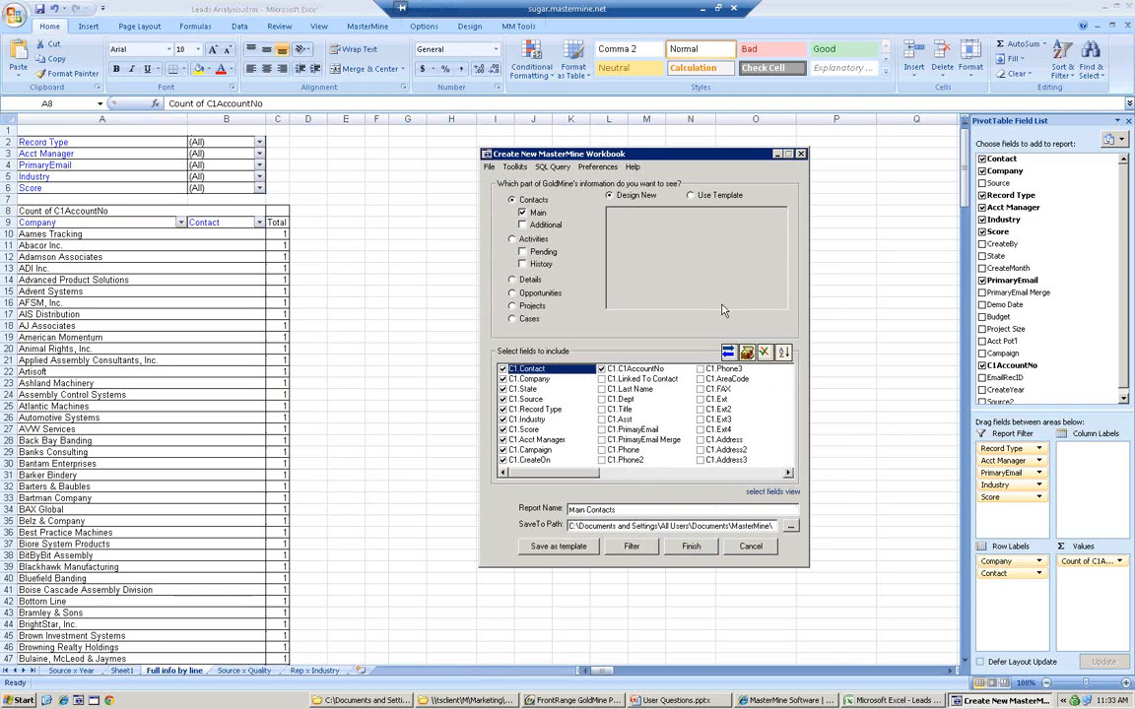
pyautogui.moveTo(642, 155); pyautogui.dragTo(431, 147)
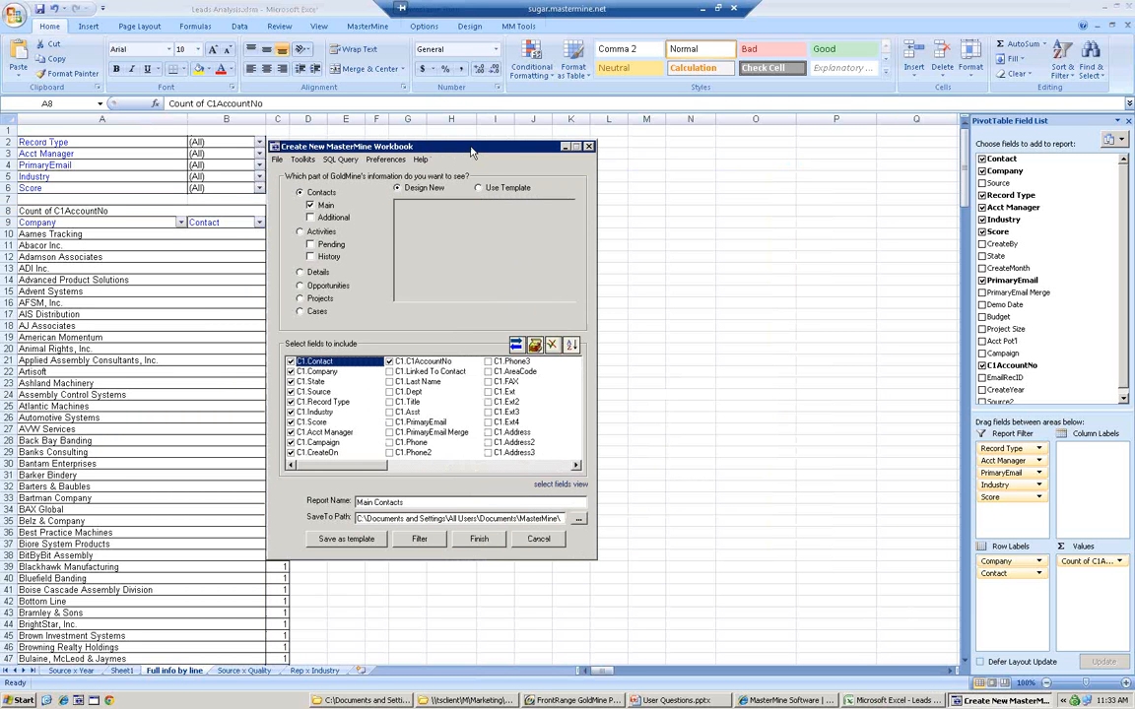
pyautogui.moveTo(471, 152); pyautogui.dragTo(506, 152)
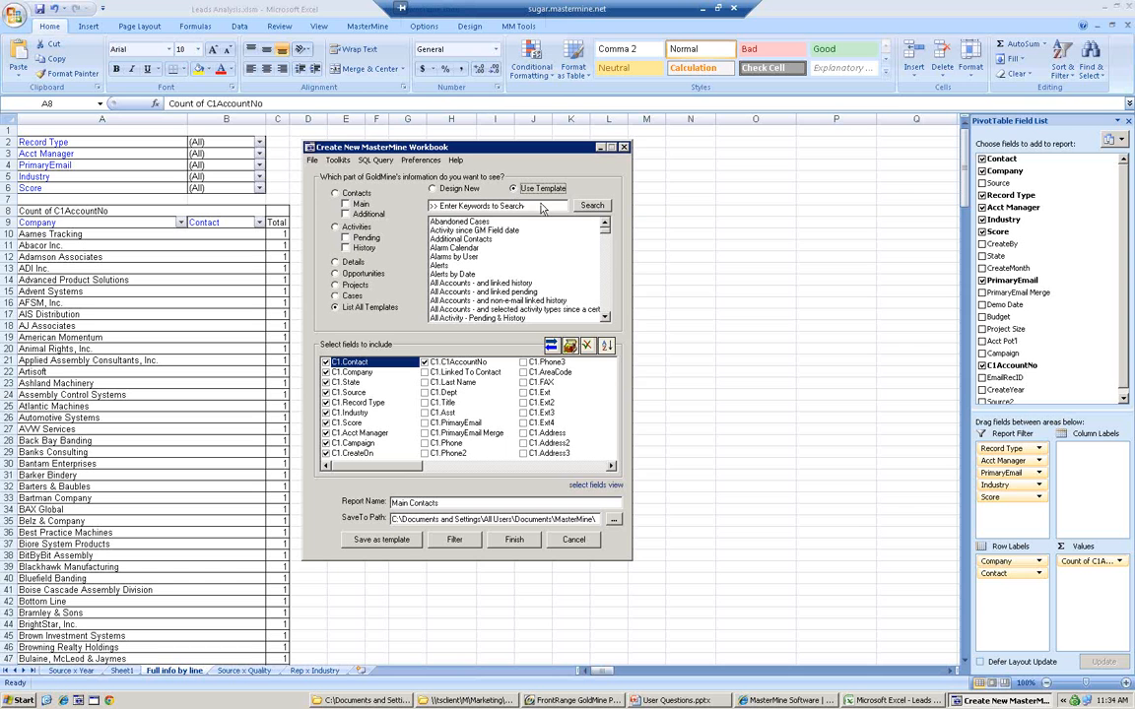
pyautogui.moveTo(526, 219)
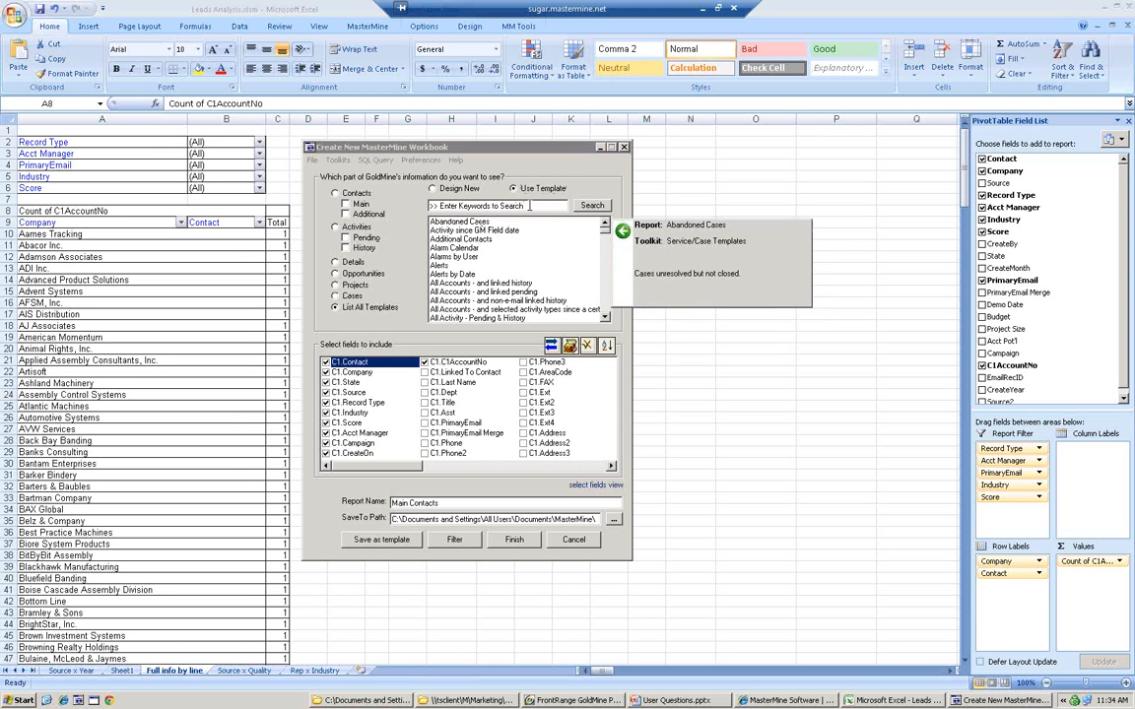
pyautogui.click(452, 206)
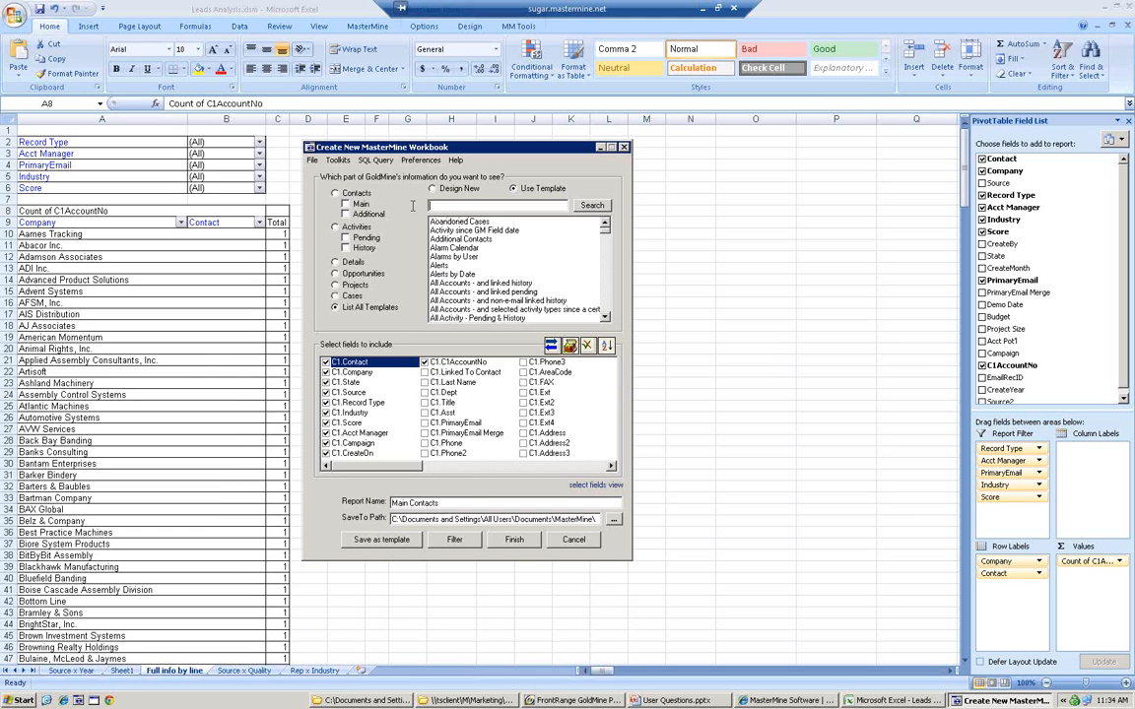
pyautogui.click(452, 210)
pyautogui.write('next')
pyautogui.click(592, 205)
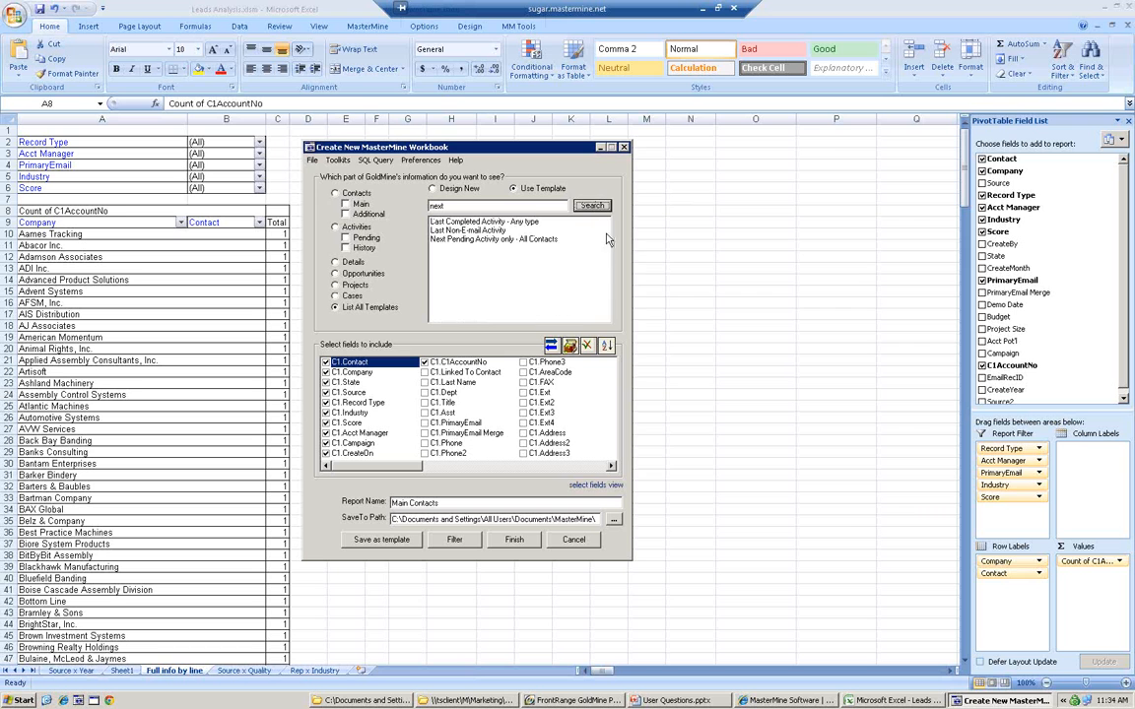
# - Examine the templates "Next Pending Activity only - All Contacts" and "Last Completed Activity - Any type" with their included fields
pyautogui.moveTo(448, 244)
pyautogui.click(469, 240)
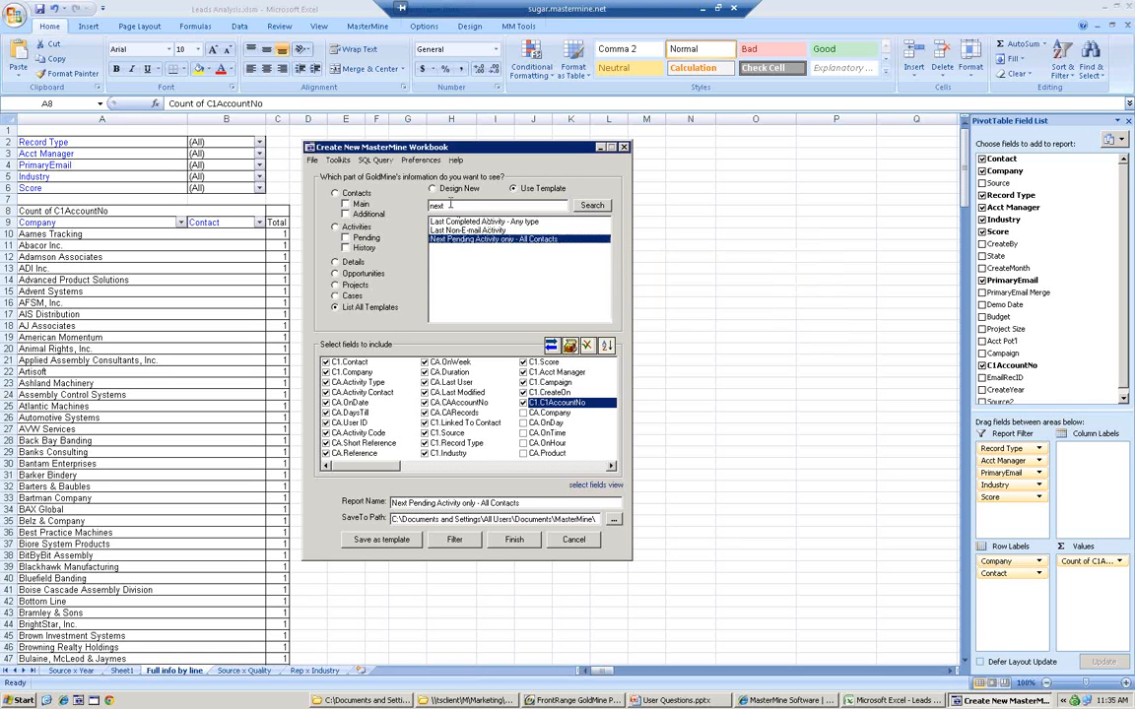
pyautogui.click(471, 223)
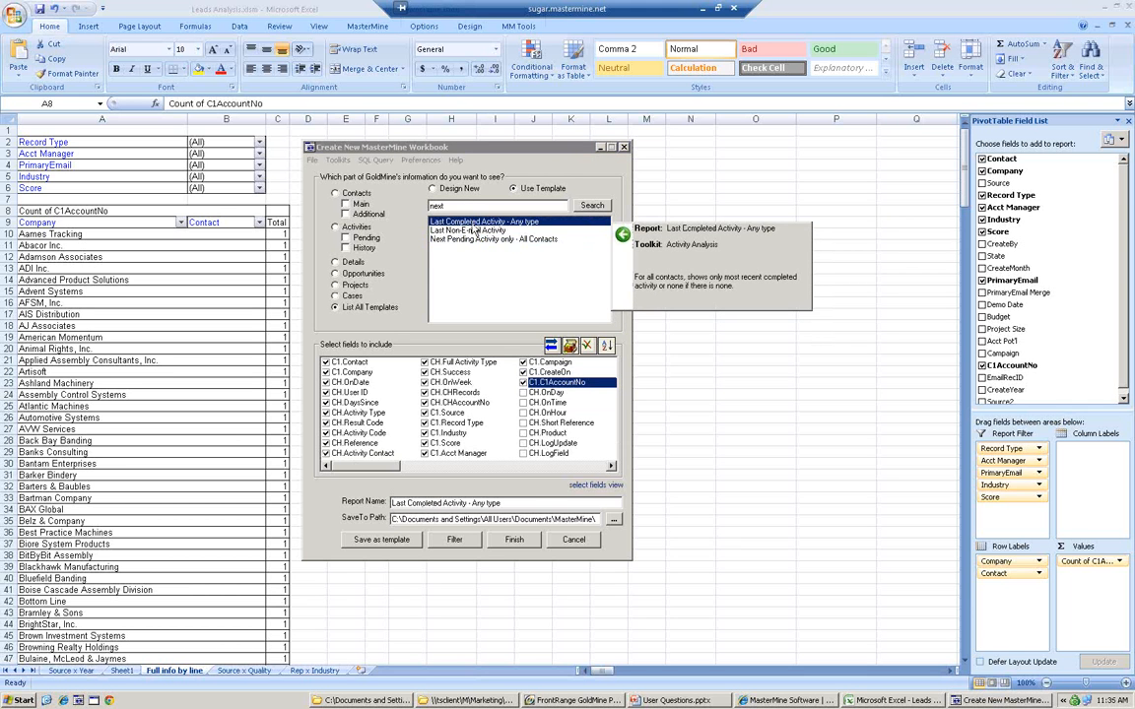
# - Search the report templates for "last" and look over the listed templates
pyautogui.moveTo(450, 206); pyautogui.dragTo(417, 204)
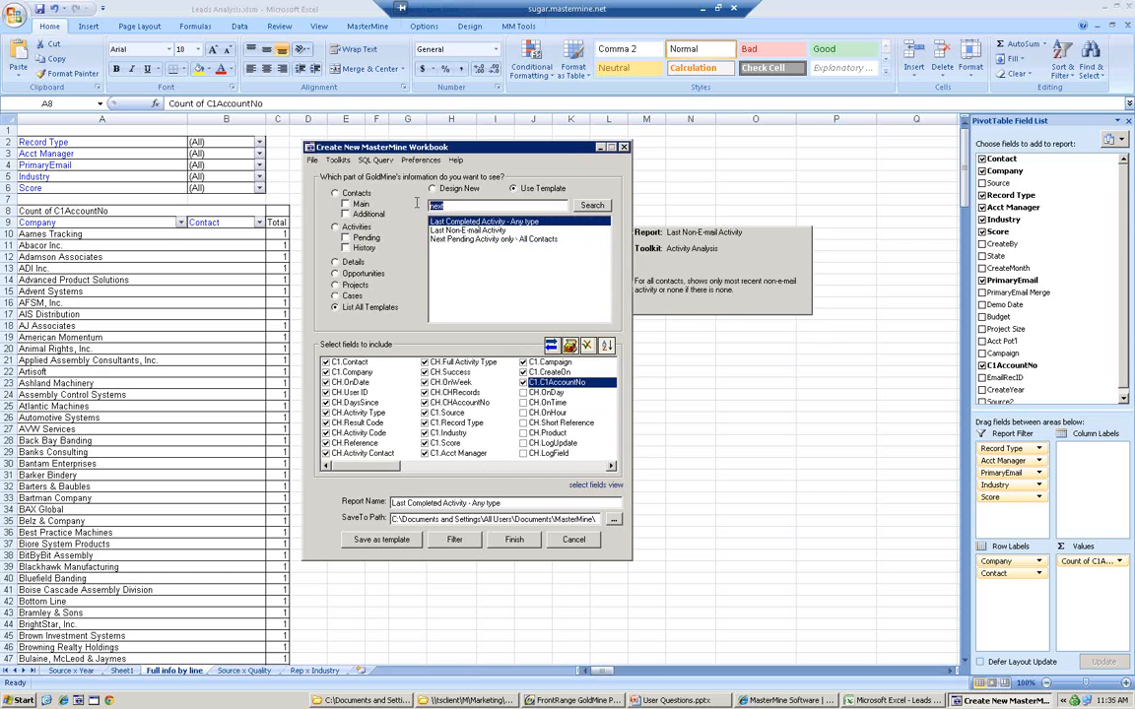
pyautogui.write('last')
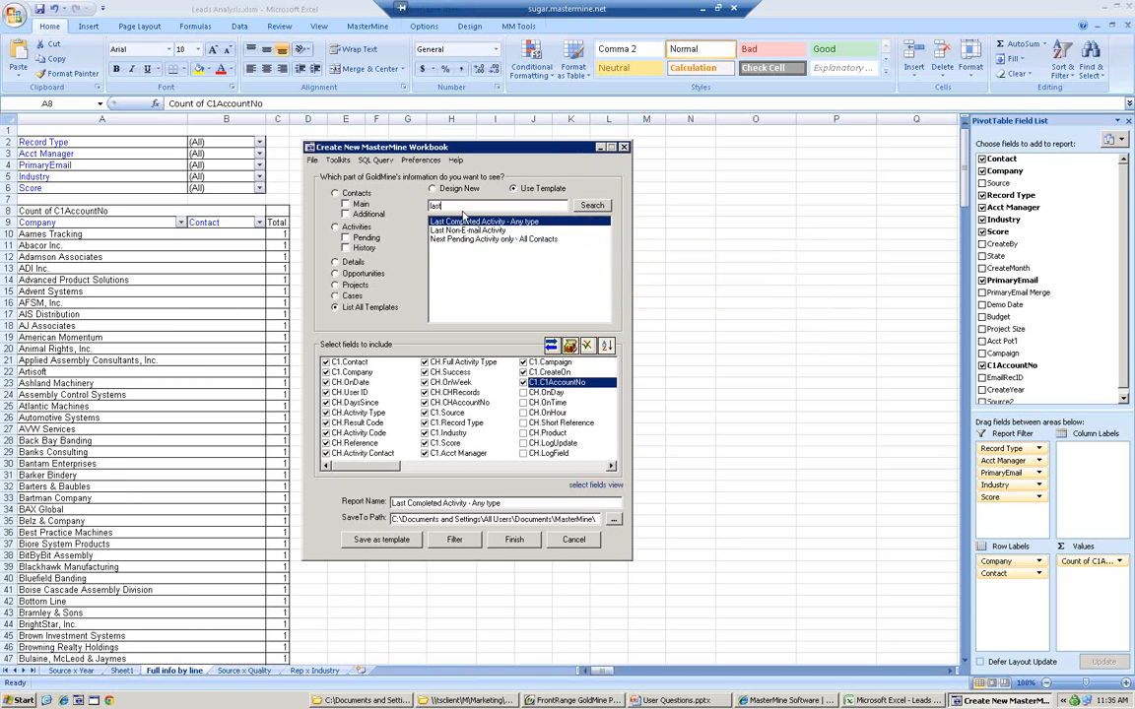
pyautogui.click(592, 208)
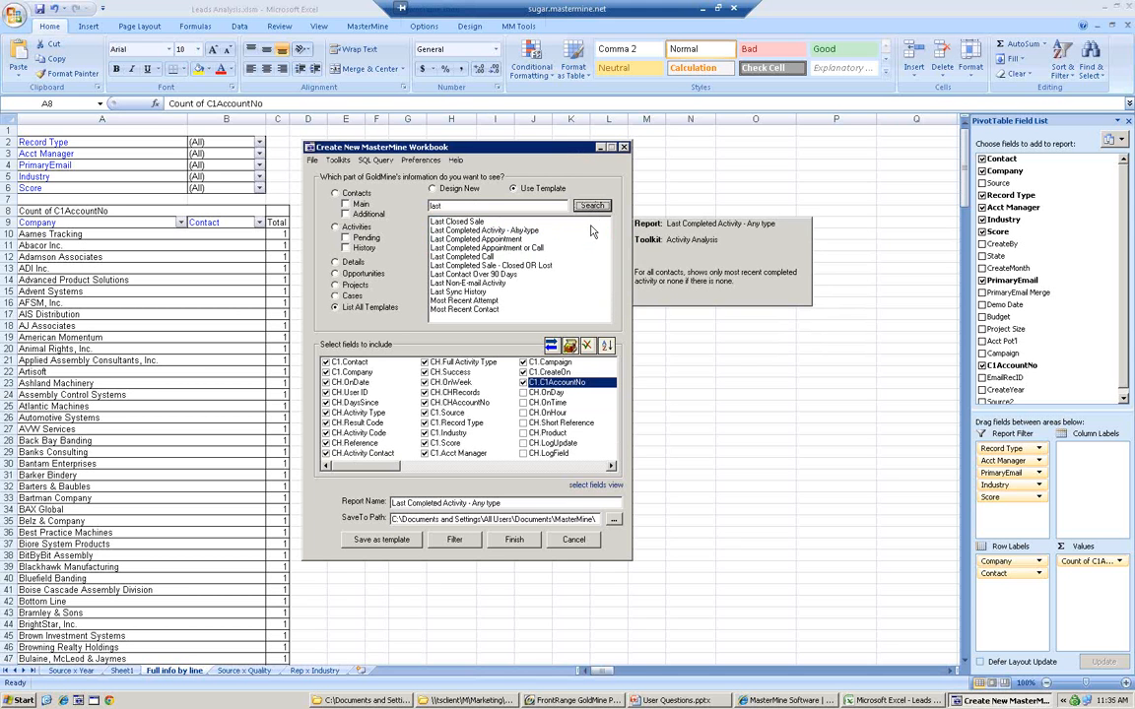
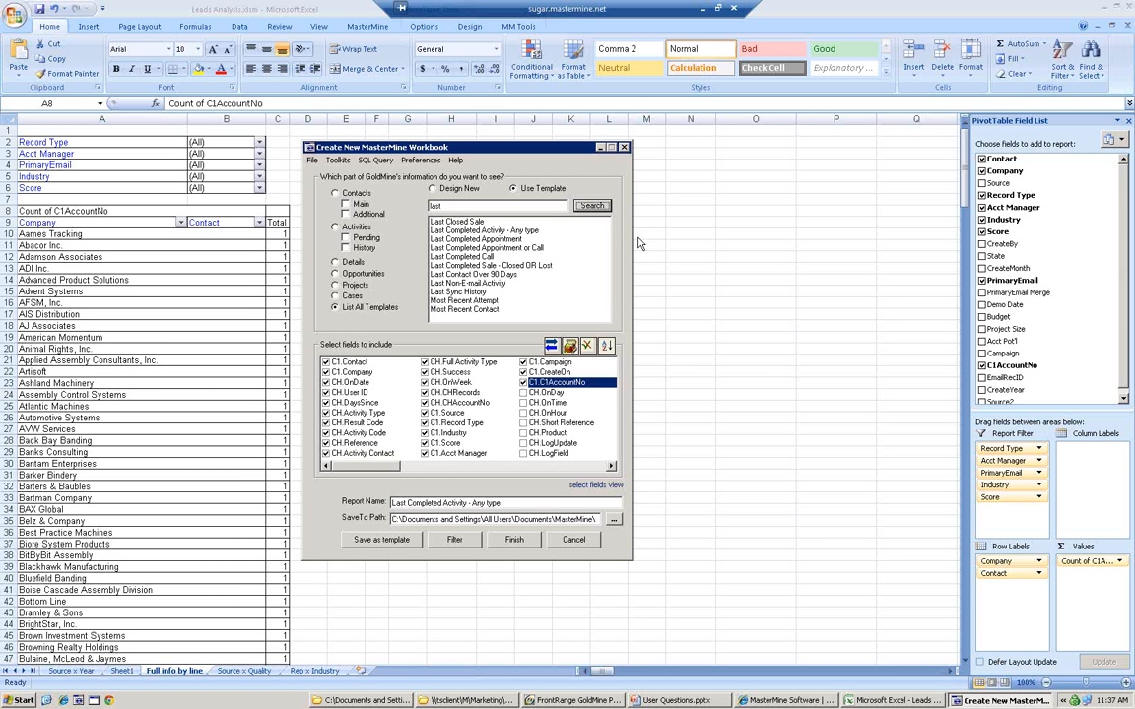
pyautogui.moveTo(480, 255)
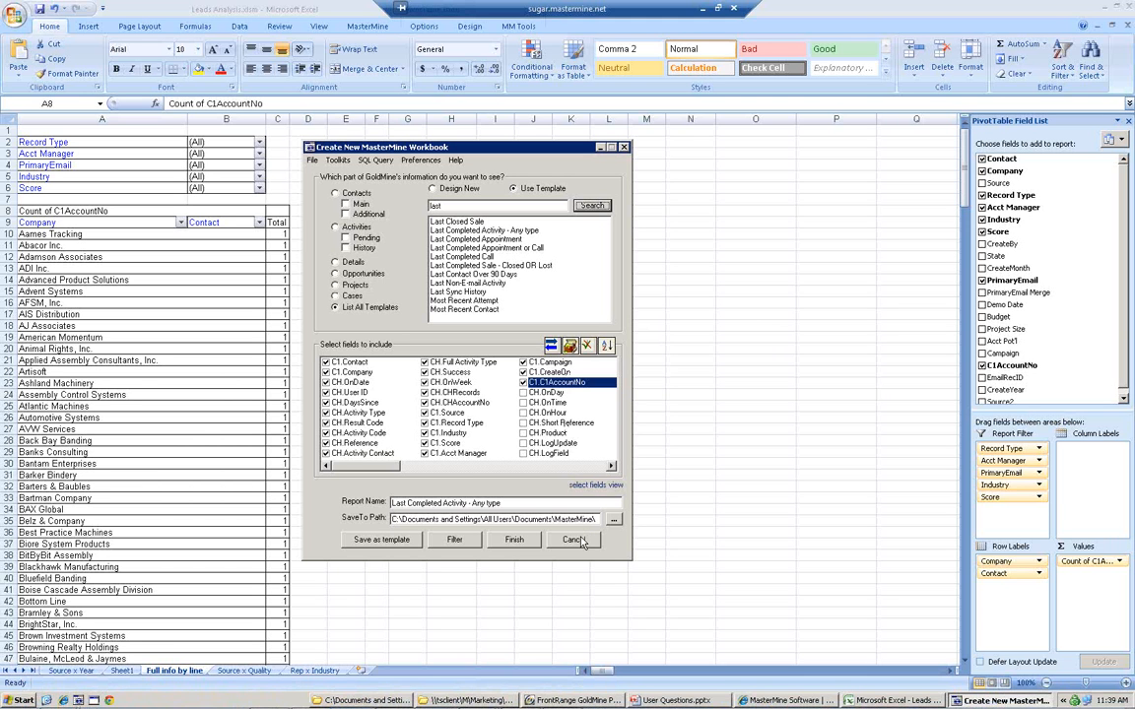
# - Clear the template search keyword and list the templates for Opportunities
pyautogui.click(335, 275)
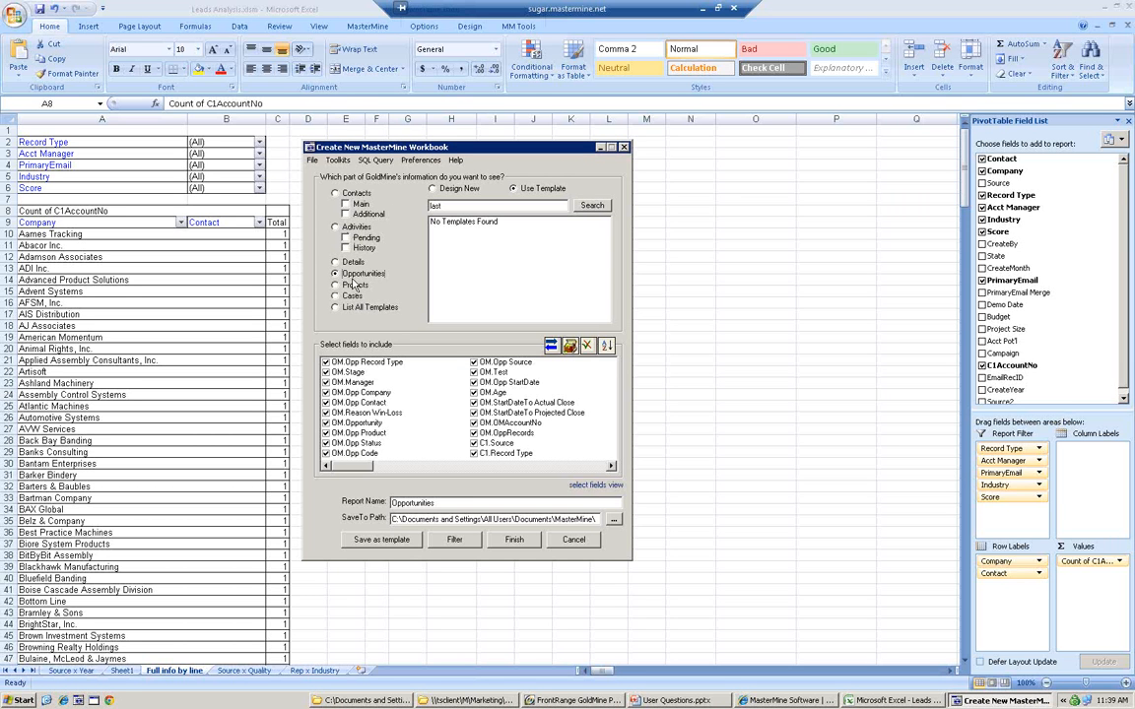
pyautogui.click(434, 190)
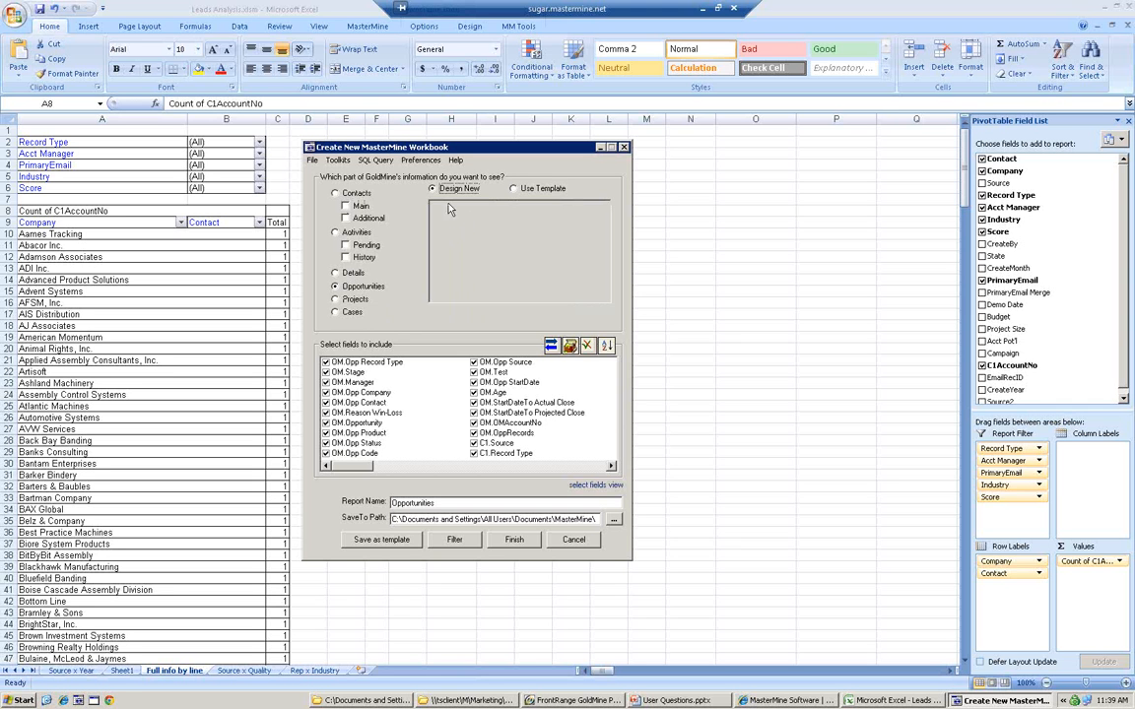
pyautogui.click(513, 191)
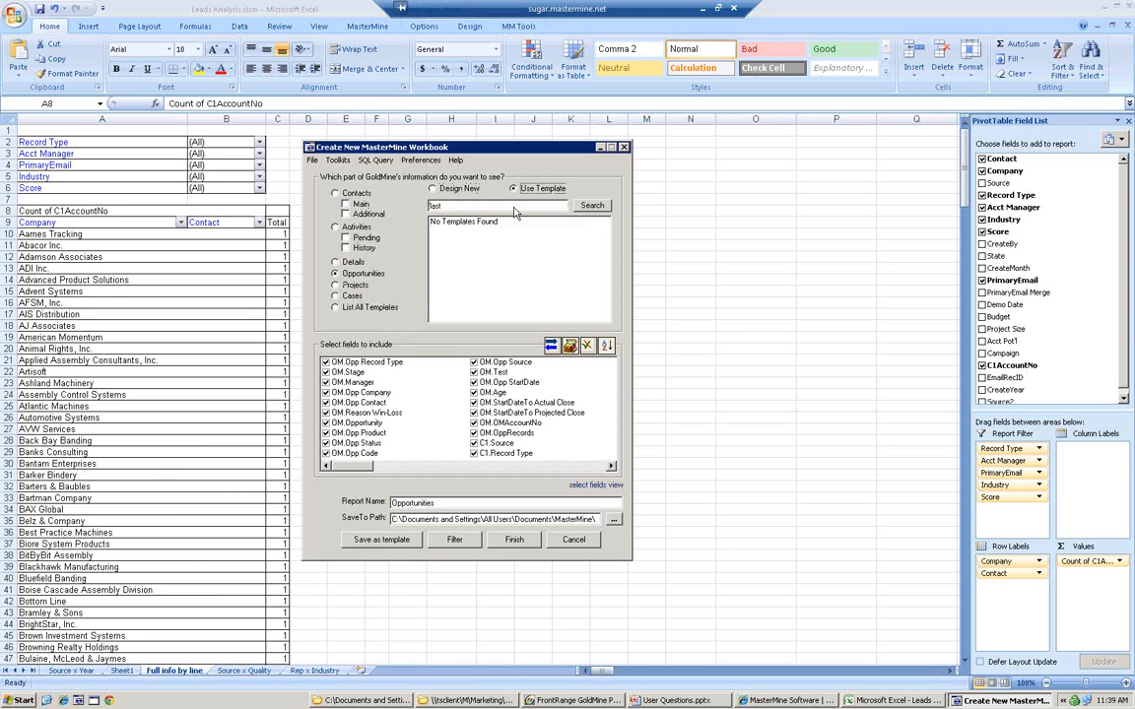
pyautogui.click(335, 193)
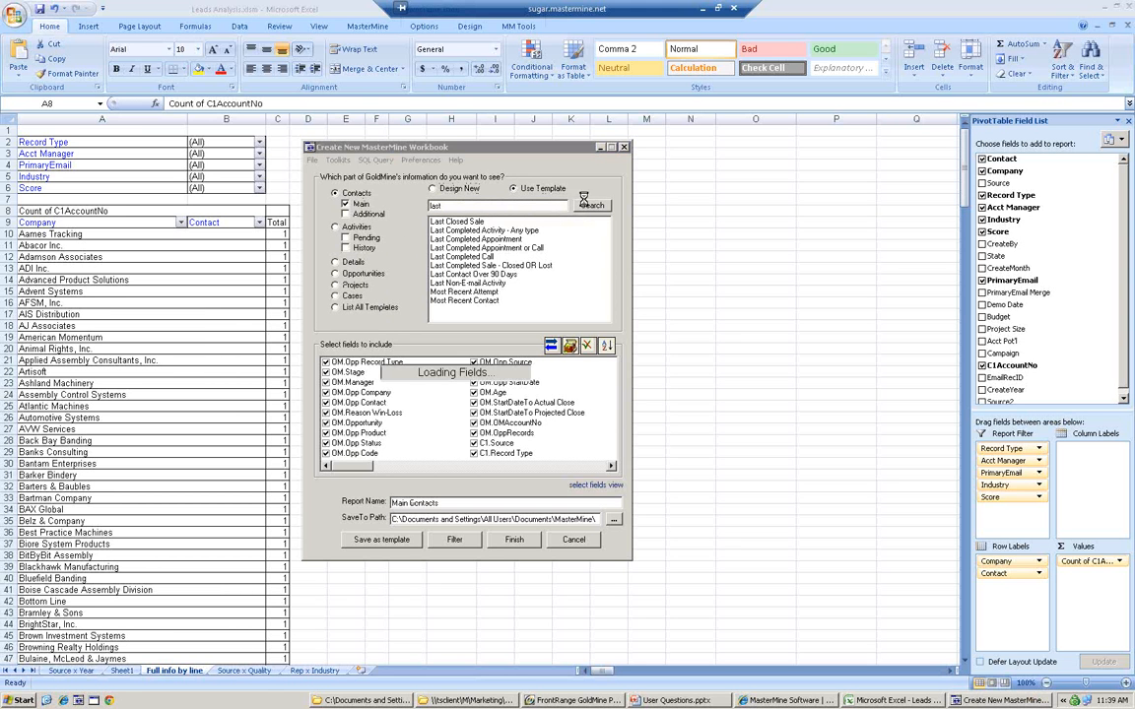
pyautogui.moveTo(463, 207); pyautogui.dragTo(427, 206)
pyautogui.press('Delete')
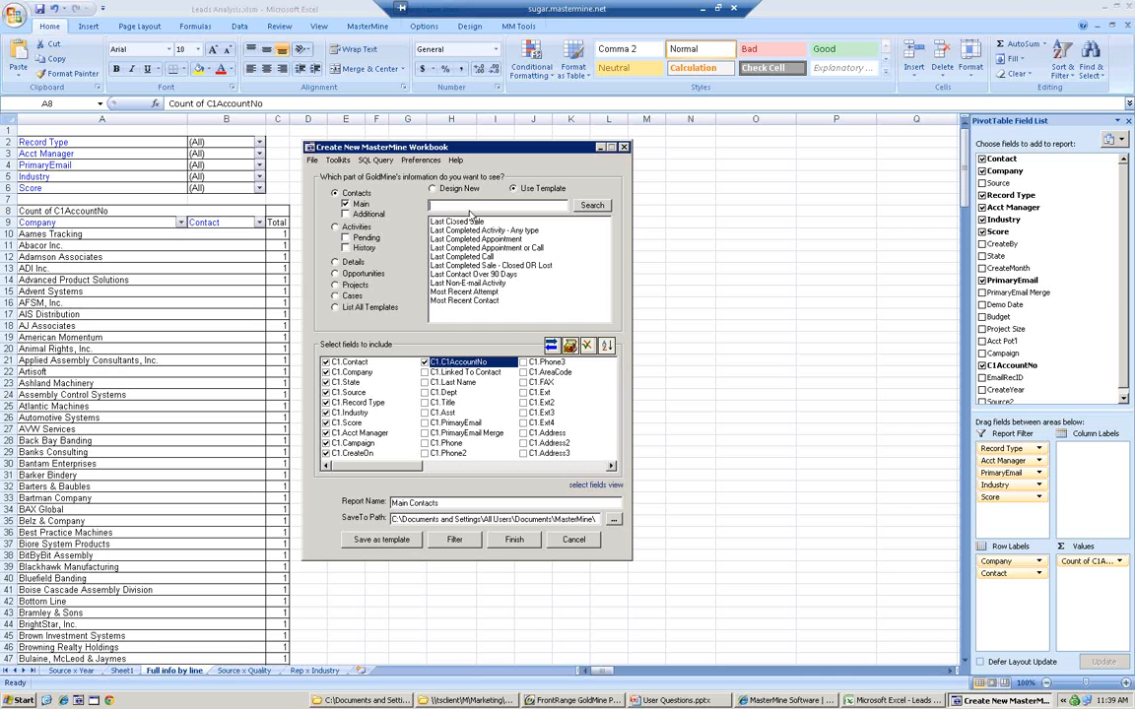
pyautogui.click(337, 273)
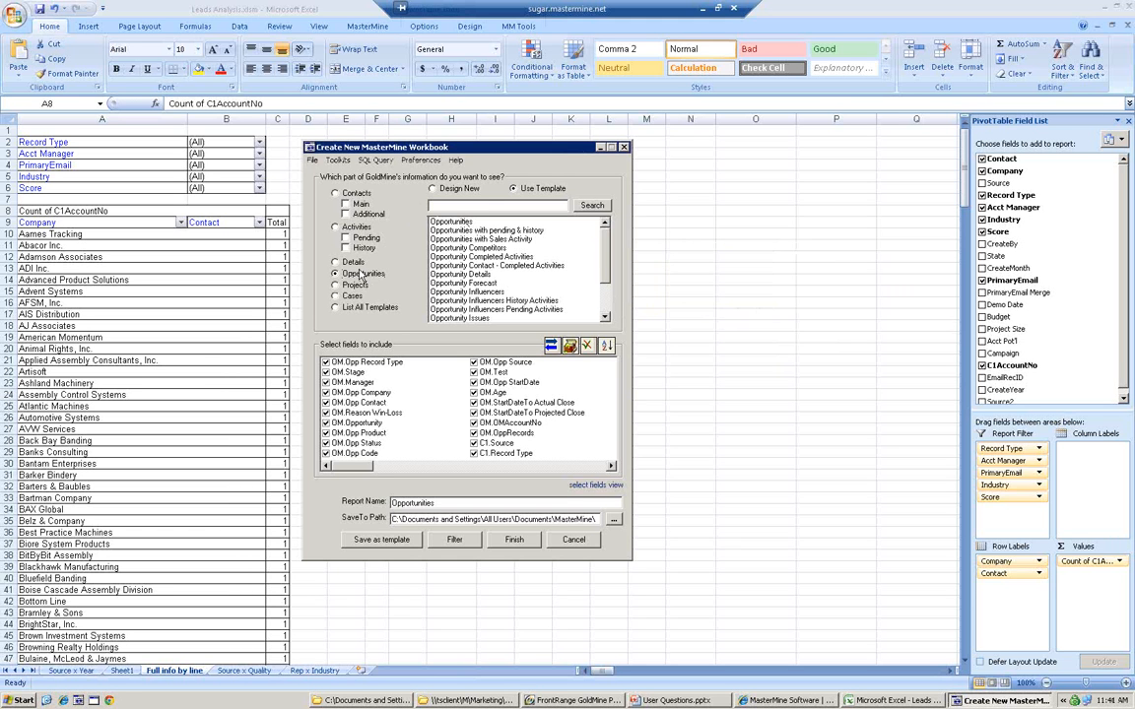
# - View the toolkits that can be enabled in the MasterMine preferences and close them without saving
pyautogui.click(420, 160)
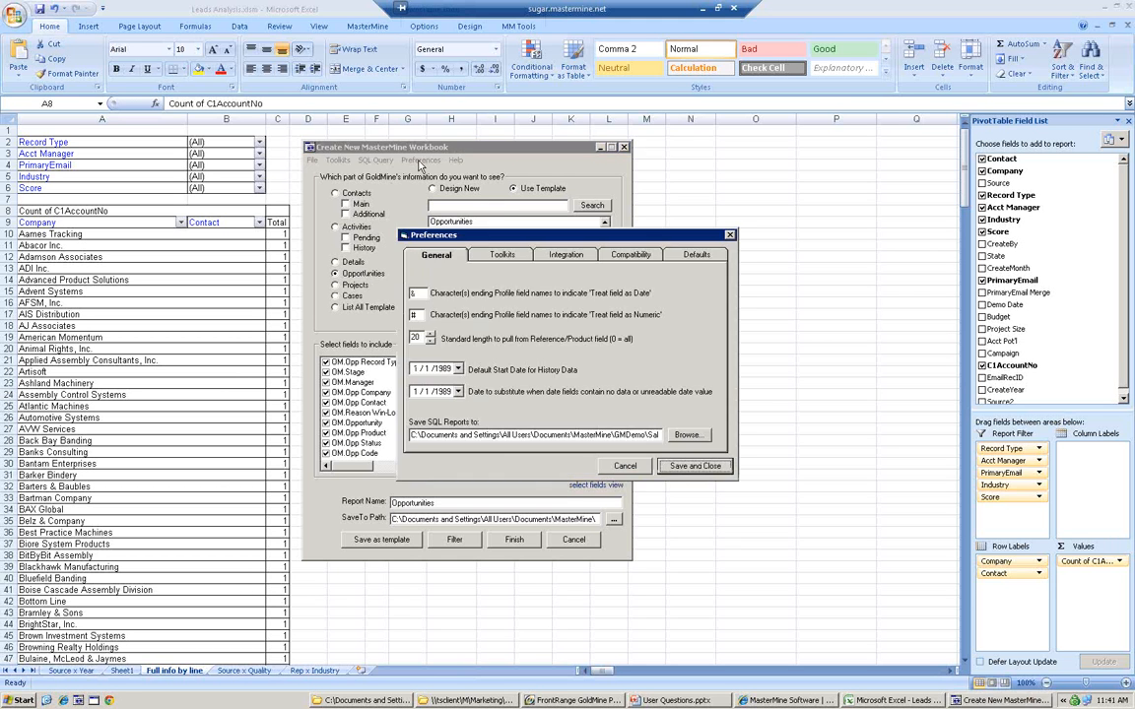
pyautogui.click(501, 255)
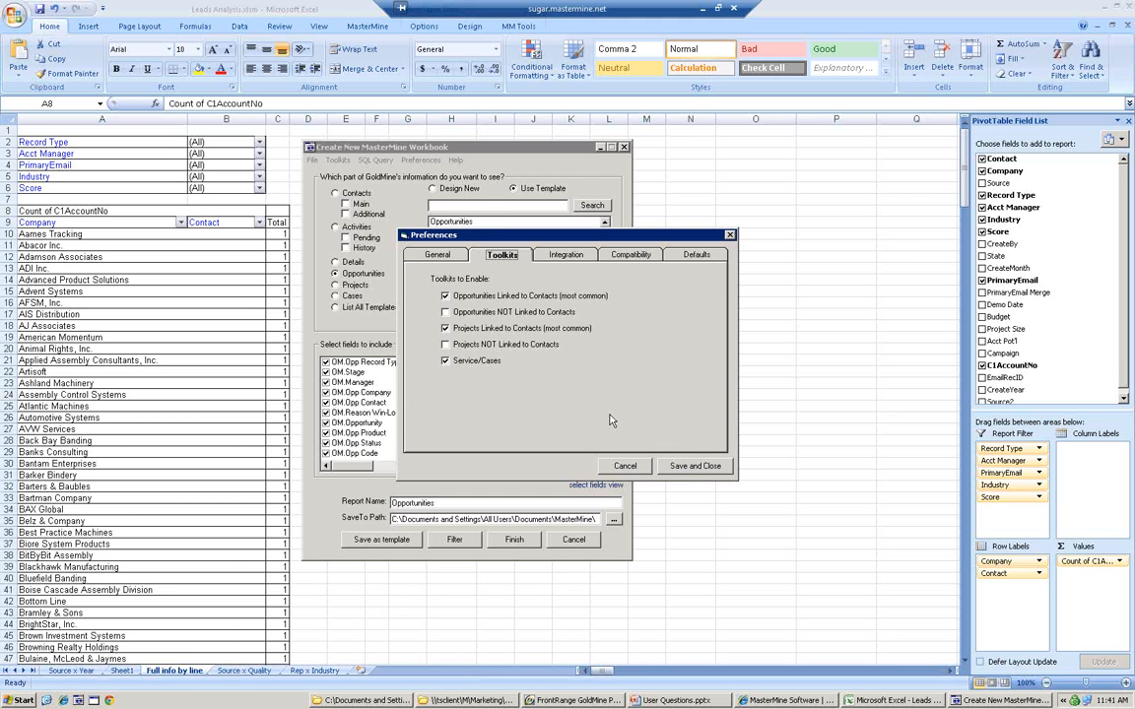
pyautogui.click(636, 467)
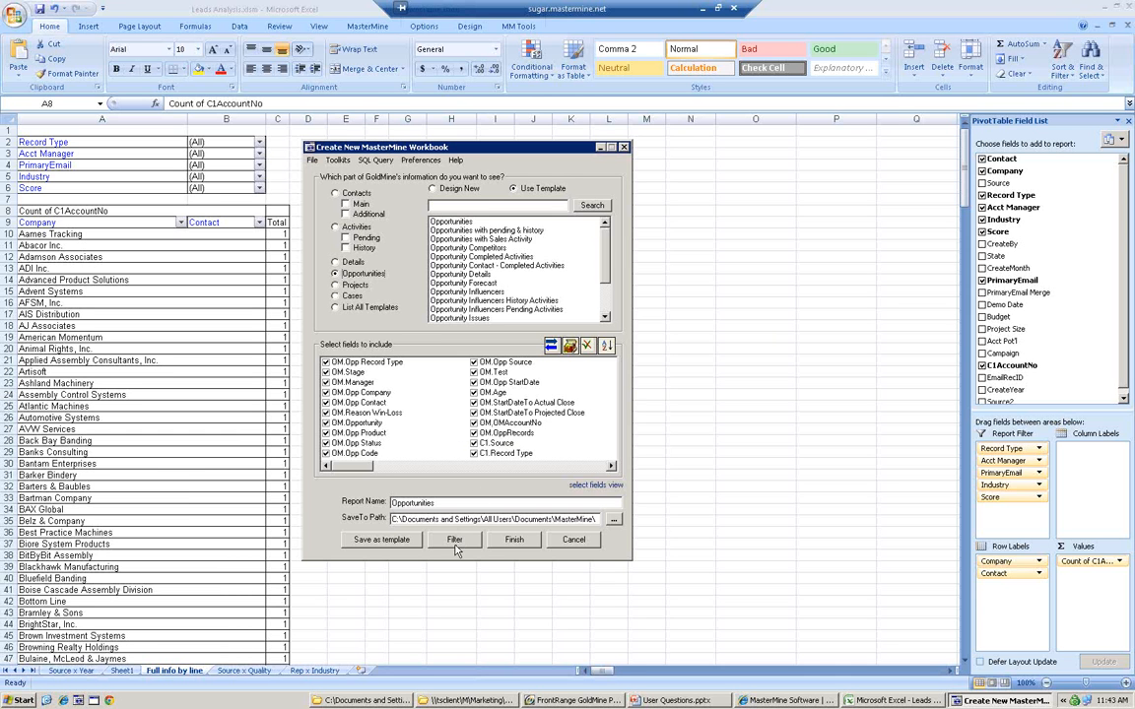
# - Set up a newly designed Activities report on History that includes only Call activities
pyautogui.click(334, 193)
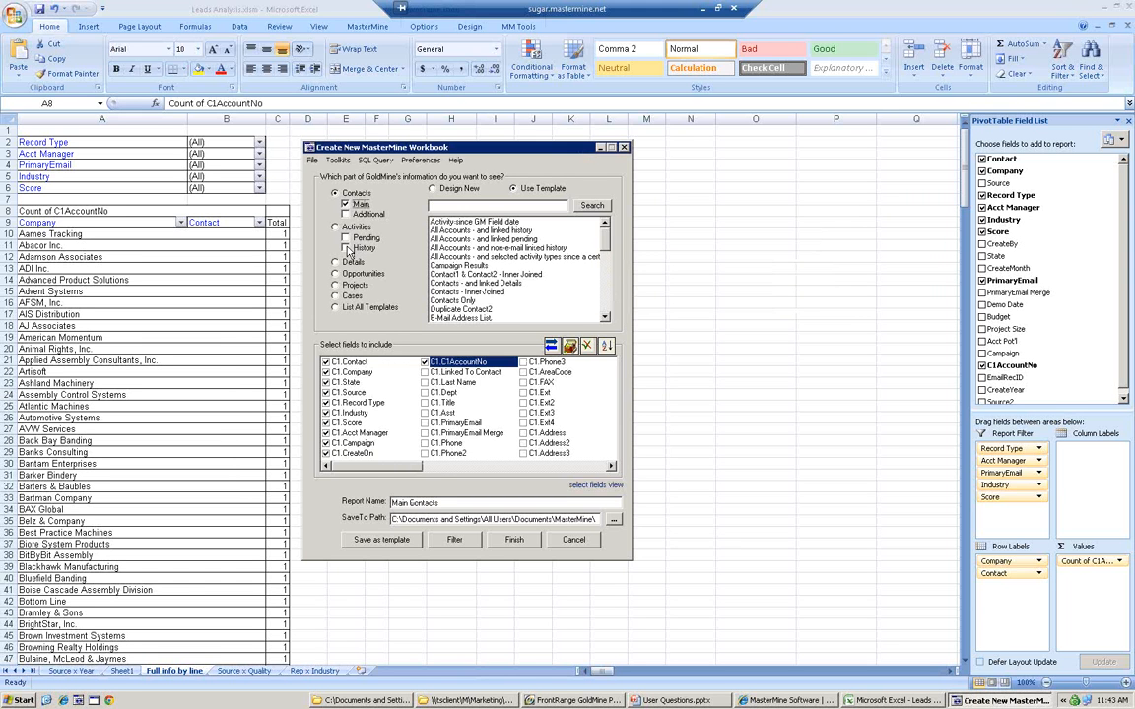
pyautogui.click(346, 248)
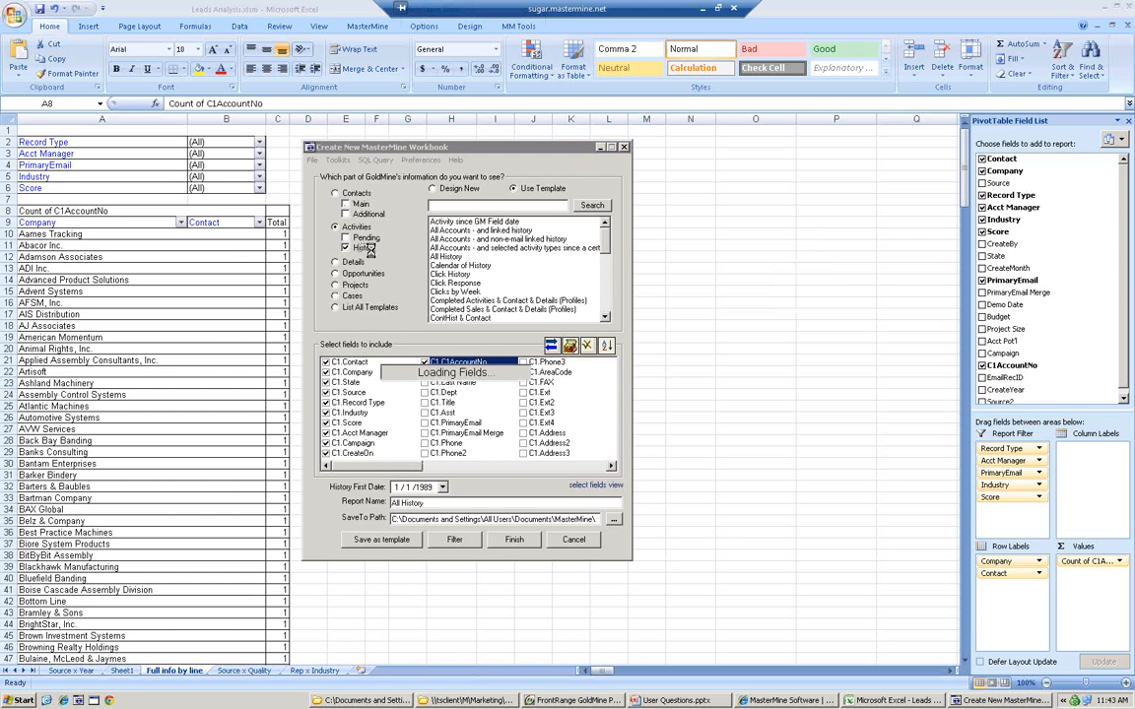
pyautogui.click(432, 189)
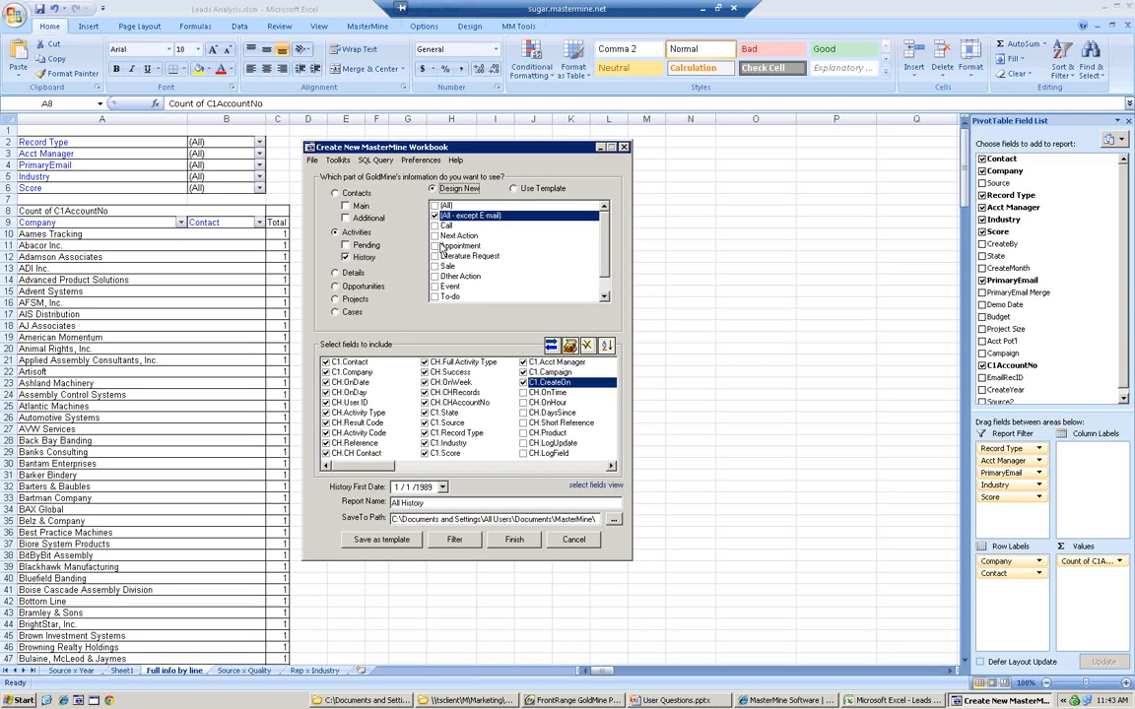
pyautogui.click(436, 225)
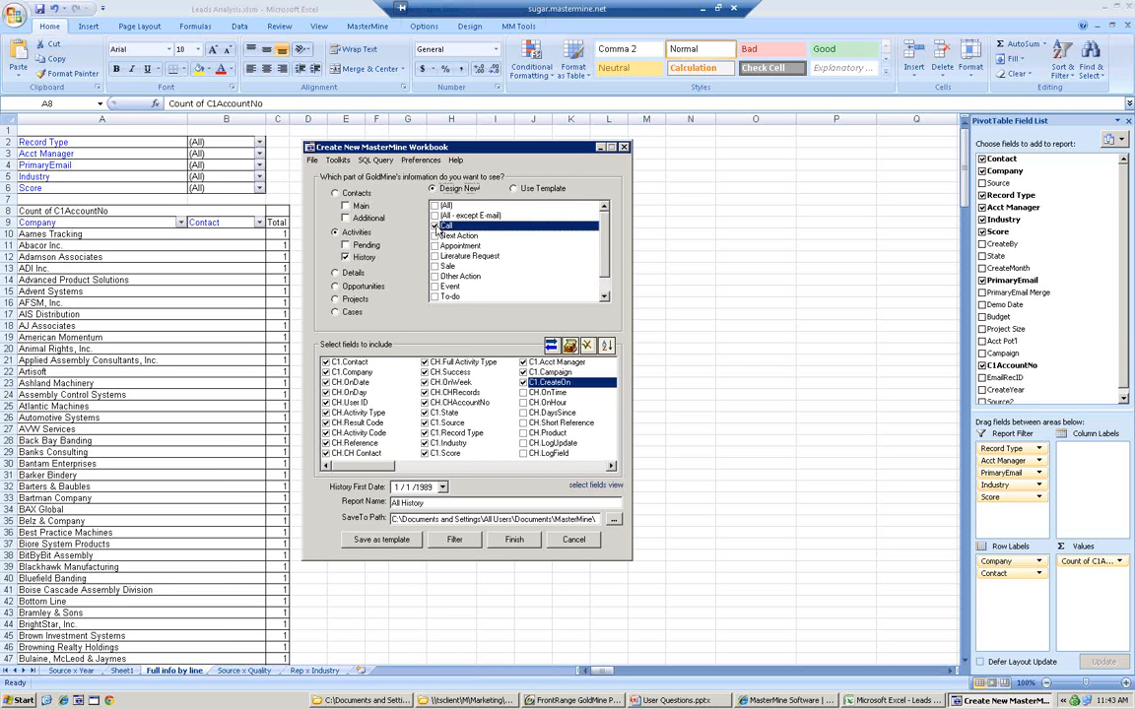
# - Filter the call history report by the MASTER user's GoldMine group Suspect rS, and close the report setup without creating the workbook
pyautogui.click(455, 537)
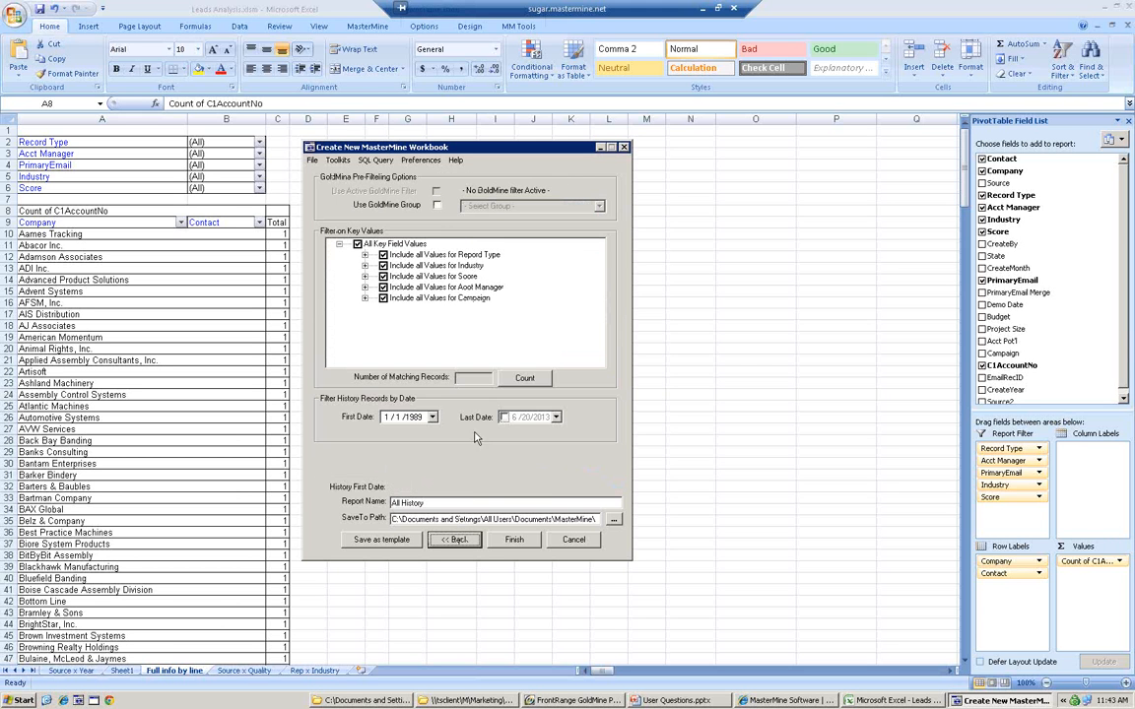
pyautogui.click(436, 205)
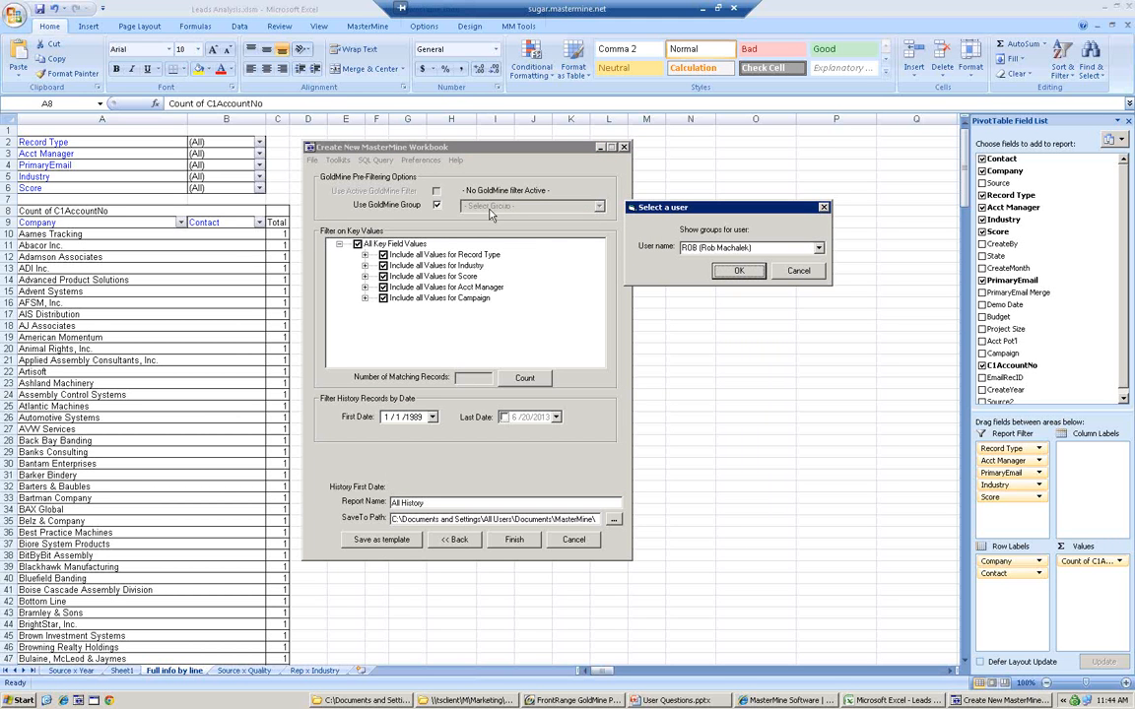
pyautogui.click(737, 249)
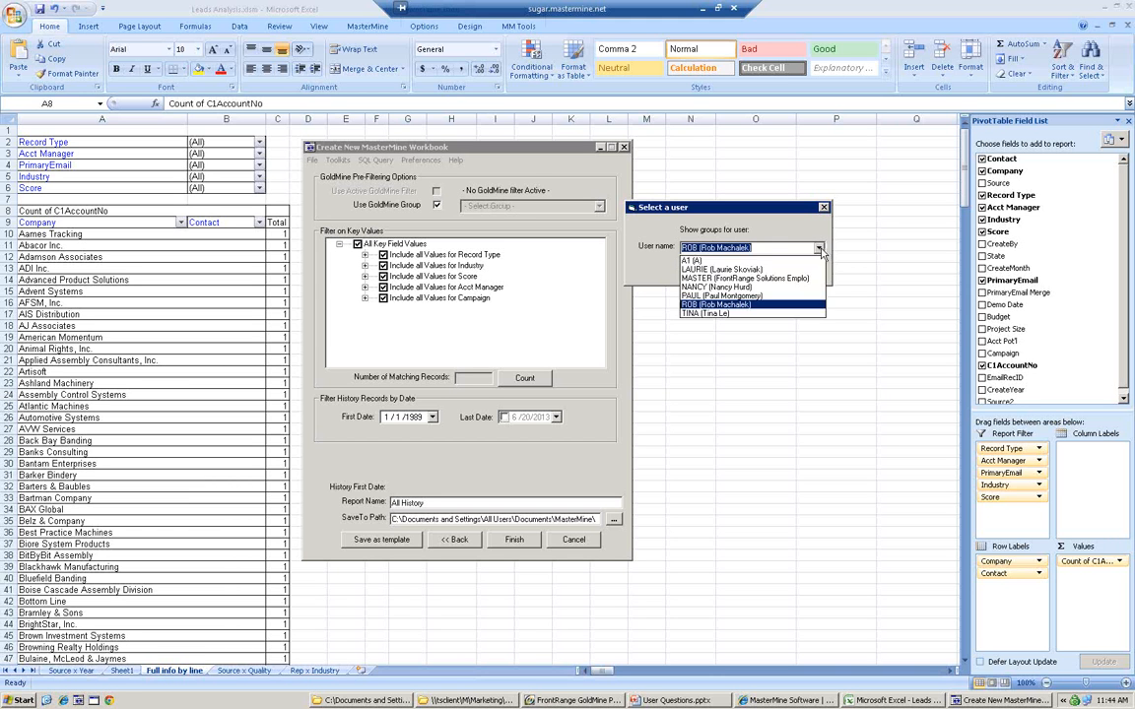
pyautogui.click(720, 279)
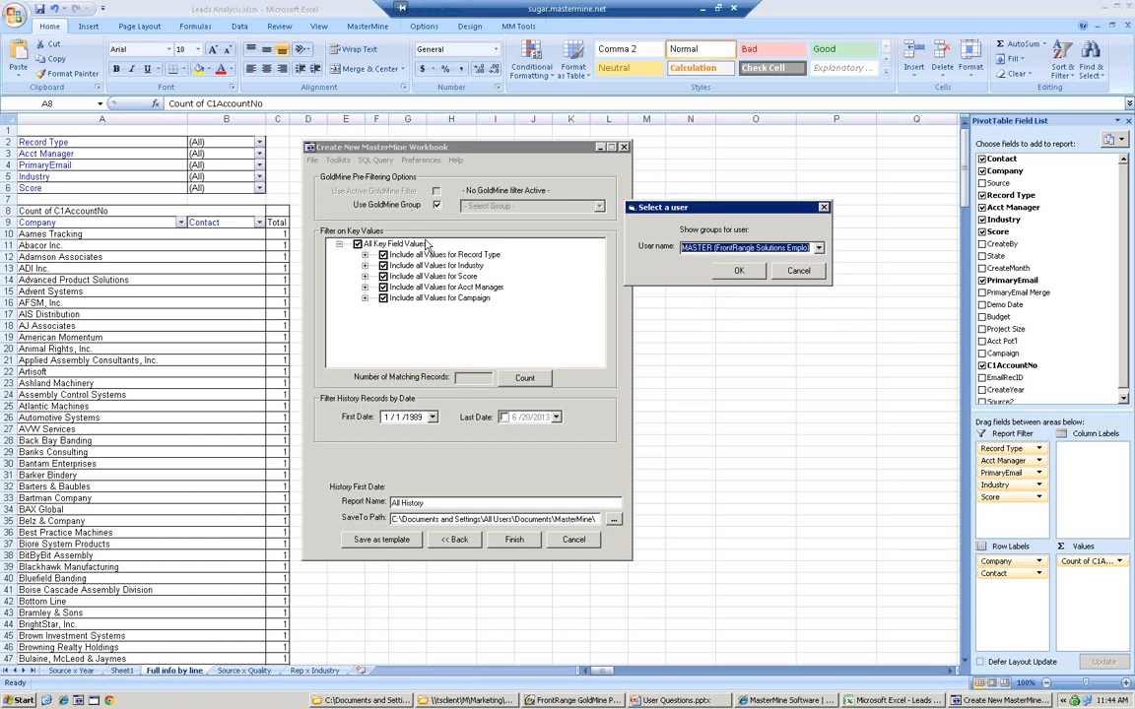
pyautogui.click(735, 272)
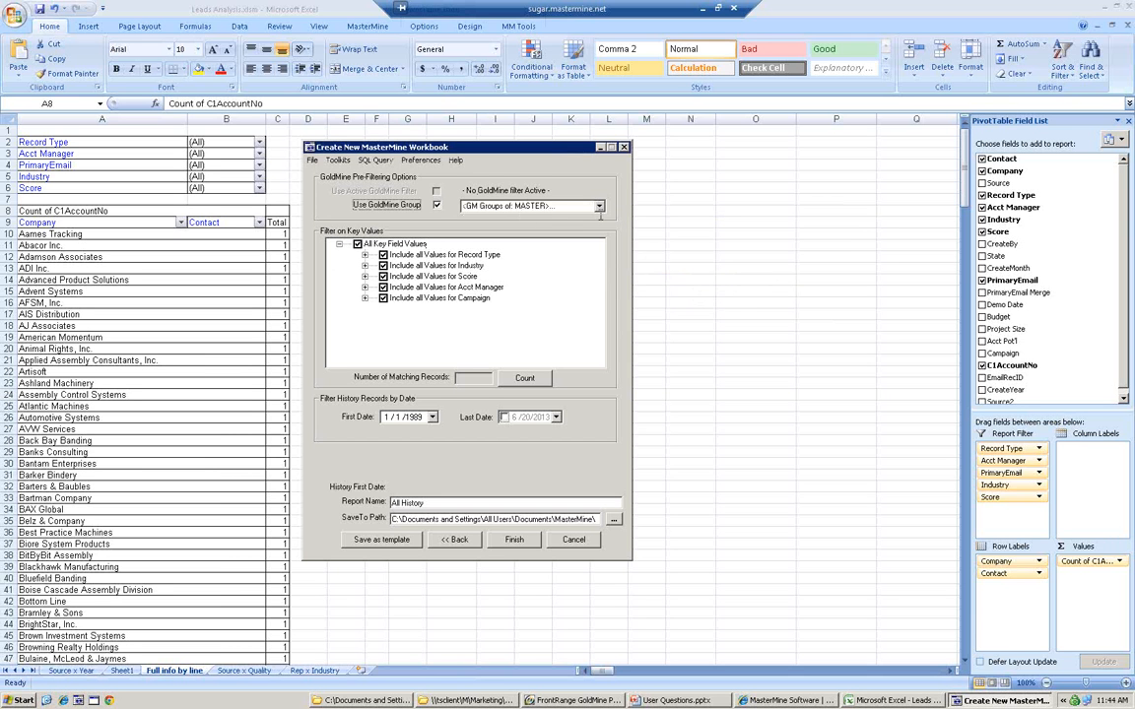
pyautogui.click(542, 205)
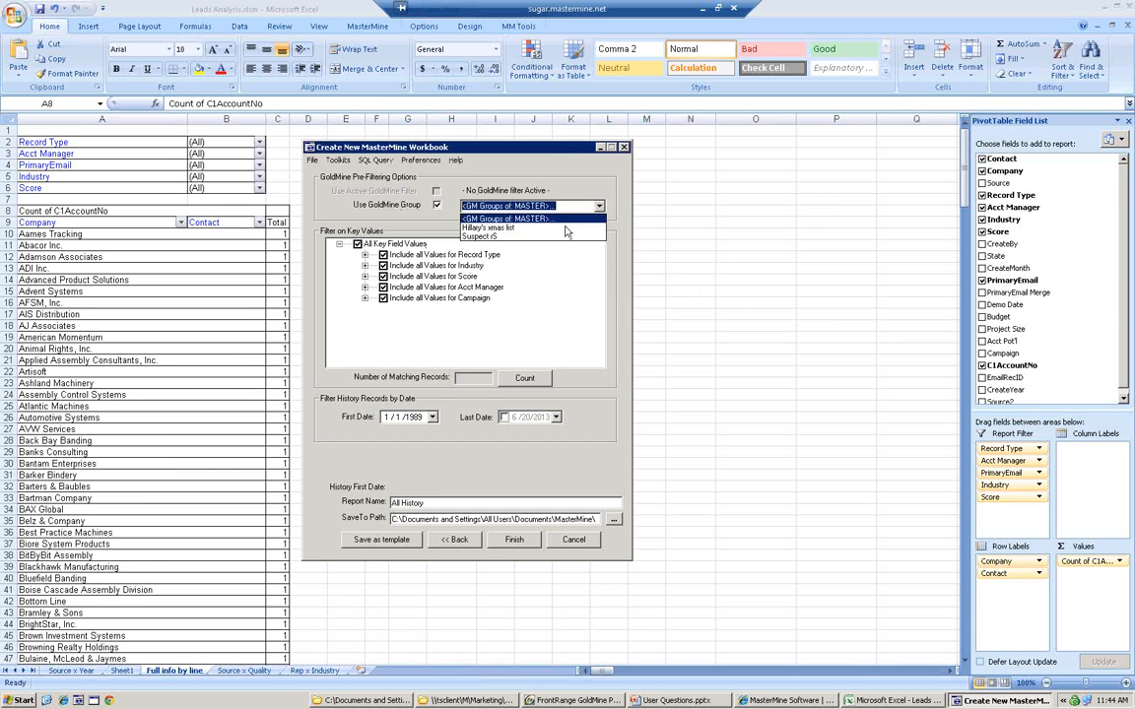
pyautogui.click(486, 237)
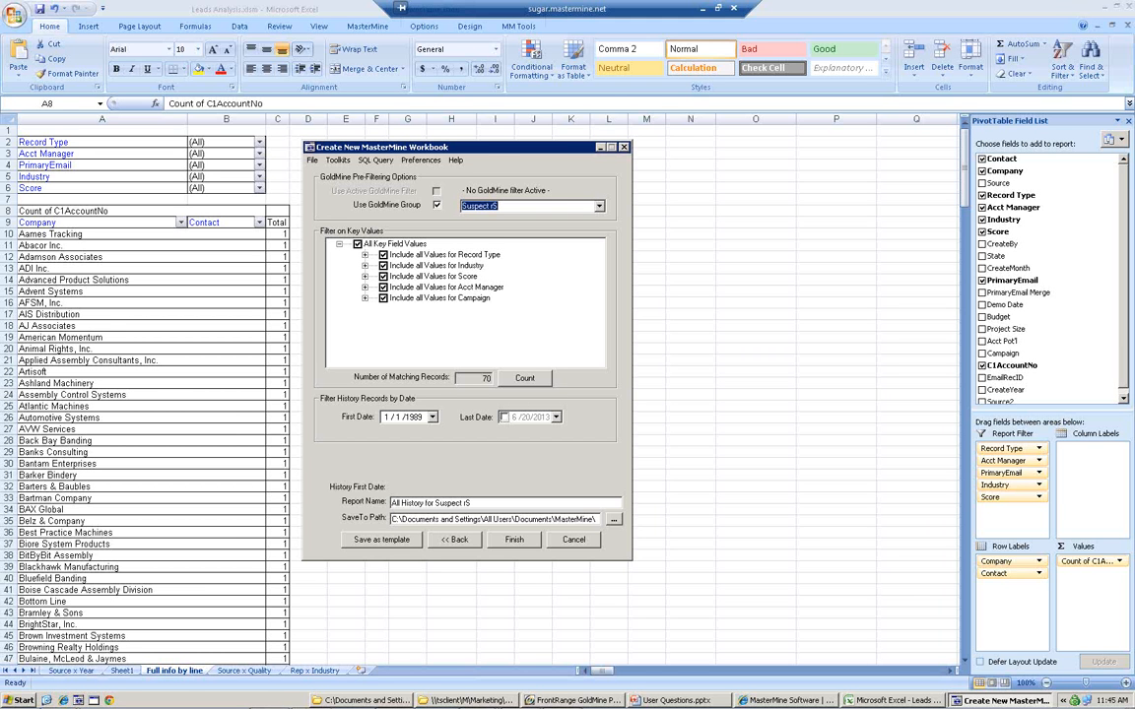
pyautogui.click(574, 539)
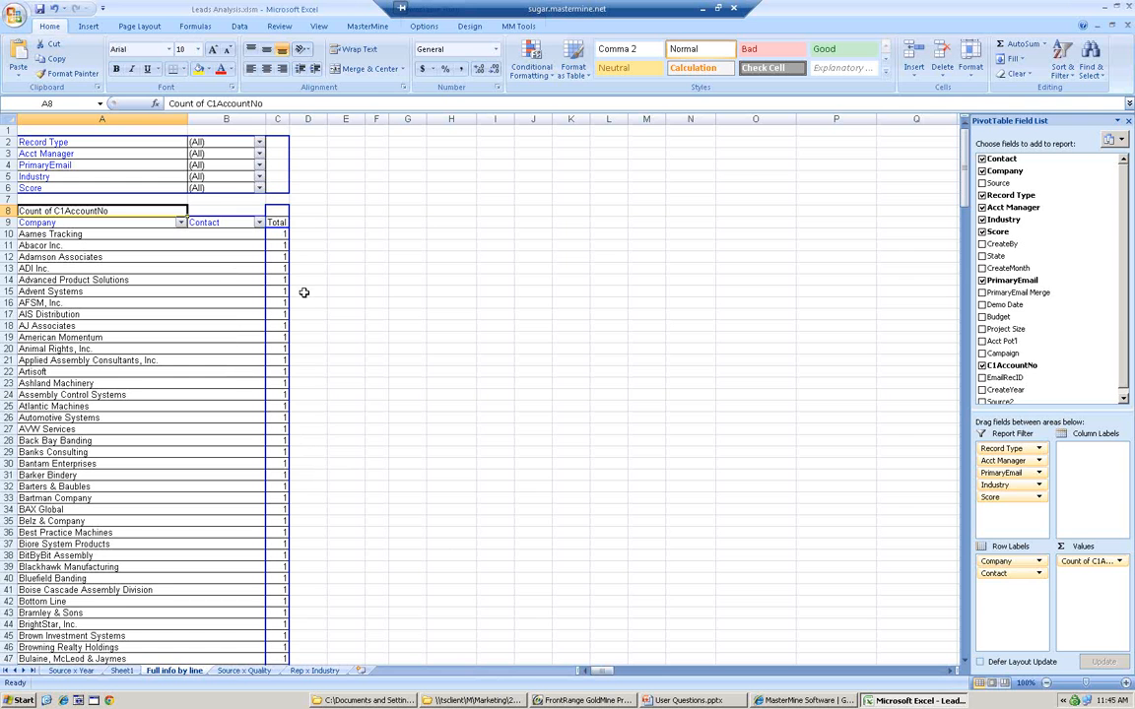
# - Clone the "Full info by line" worksheet in the Leads Analysis workbook in Excel
pyautogui.click(580, 700)
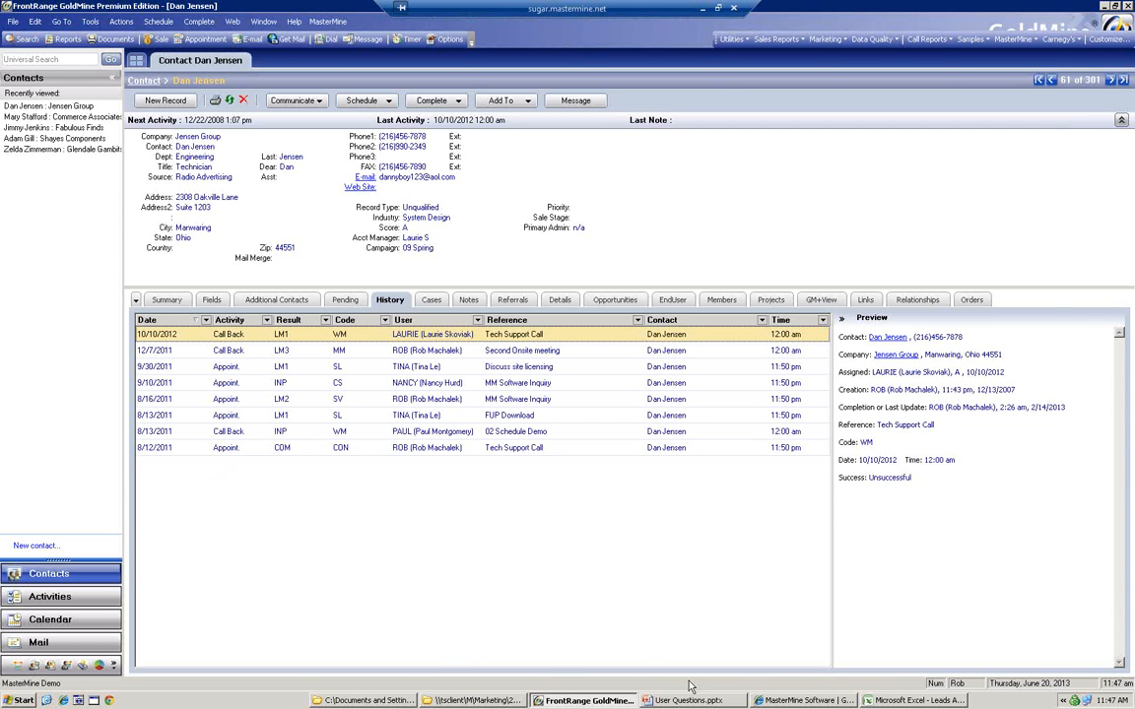
pyautogui.click(879, 700)
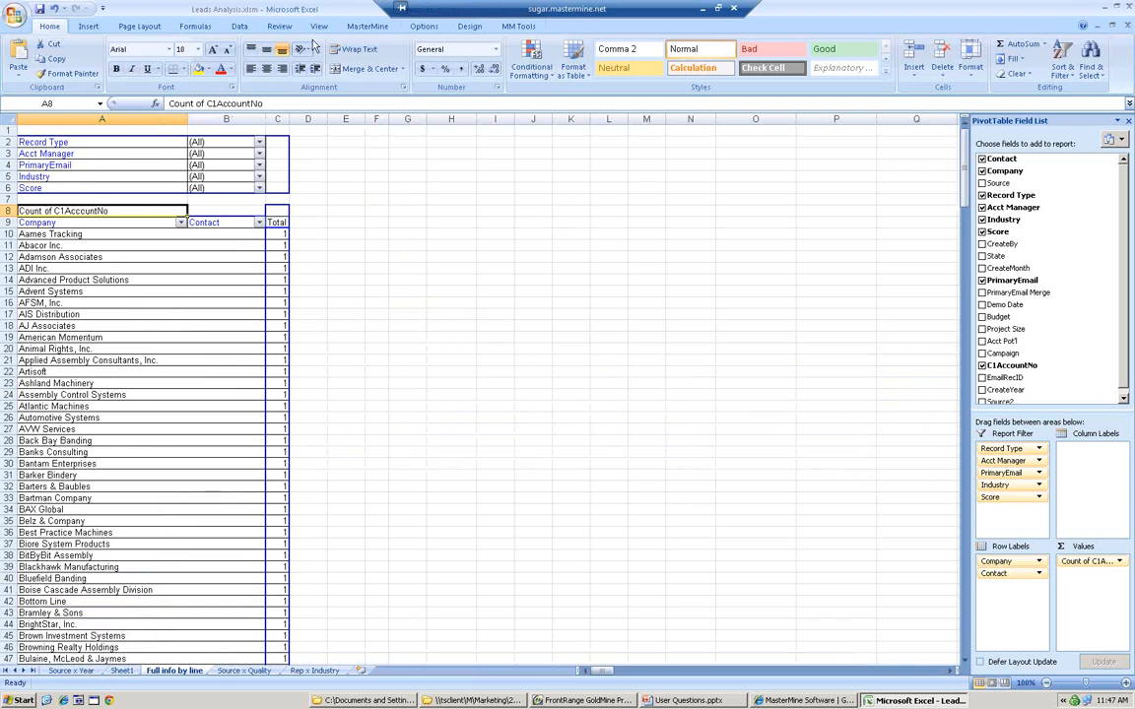
pyautogui.click(423, 27)
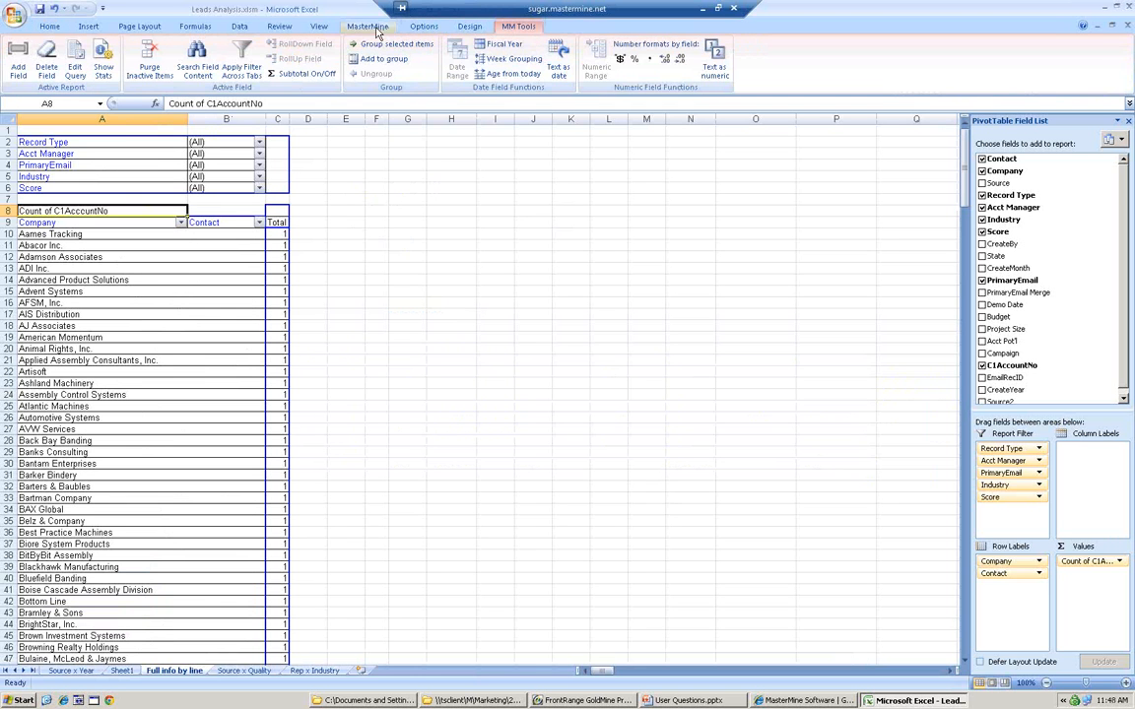
pyautogui.click(372, 27)
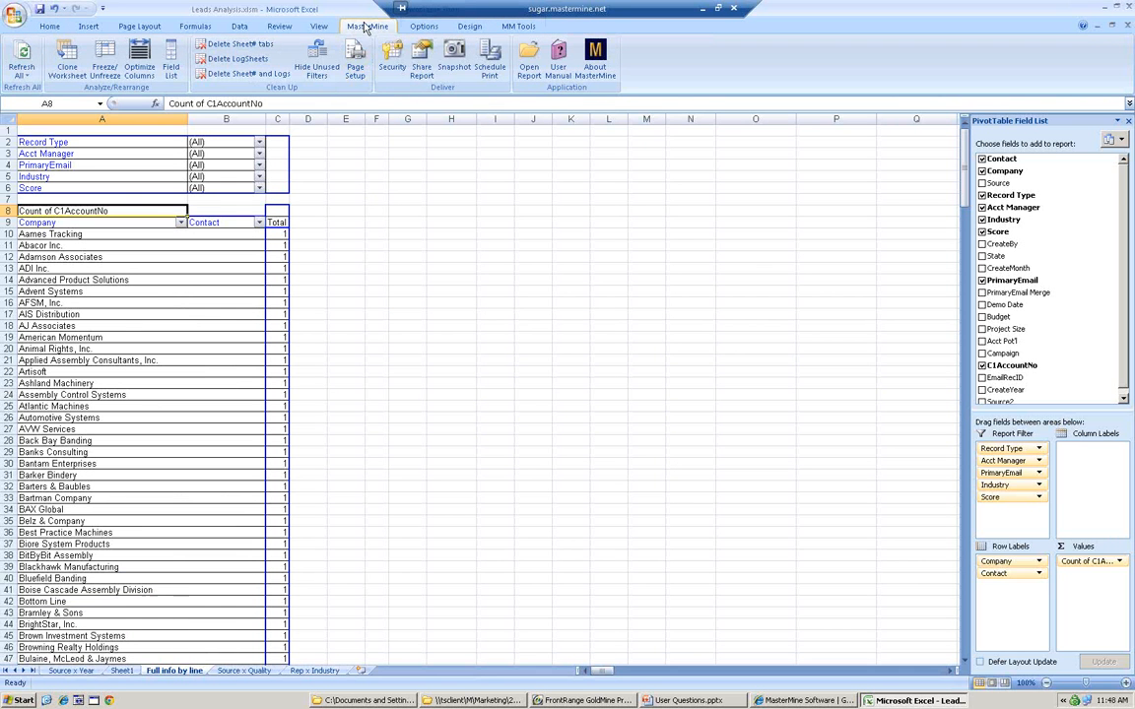
pyautogui.click(71, 61)
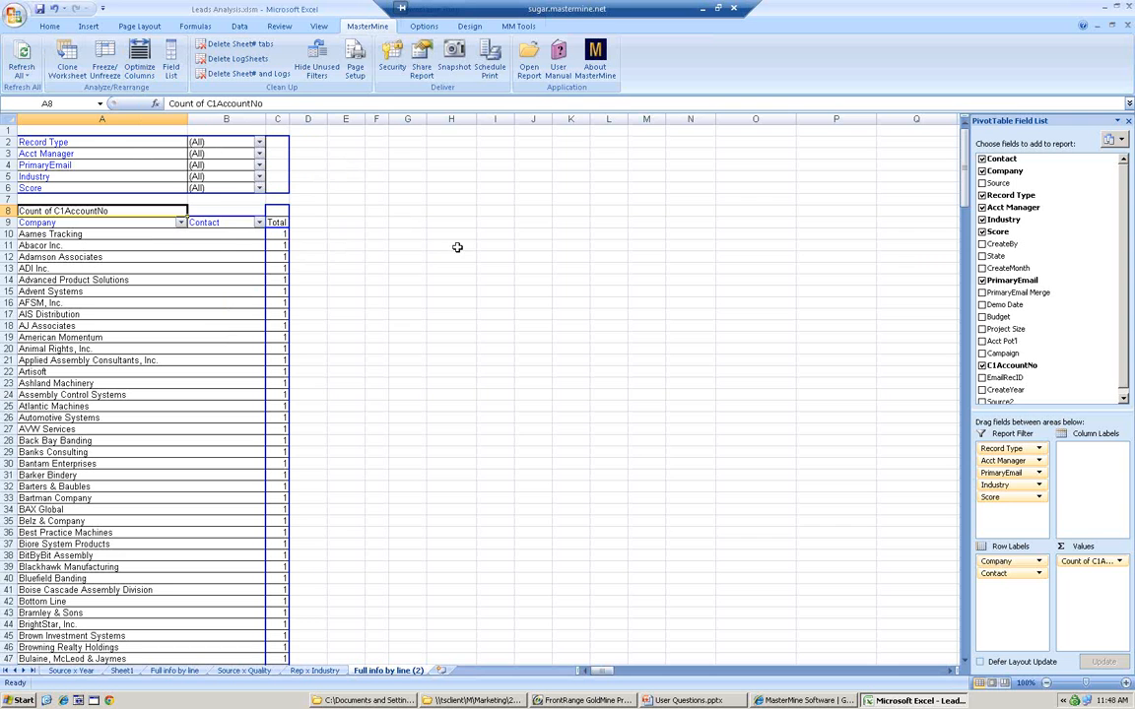
# - View the snapshot options for saving a copy as a new archive workbook and close them without saving
pyautogui.click(456, 54)
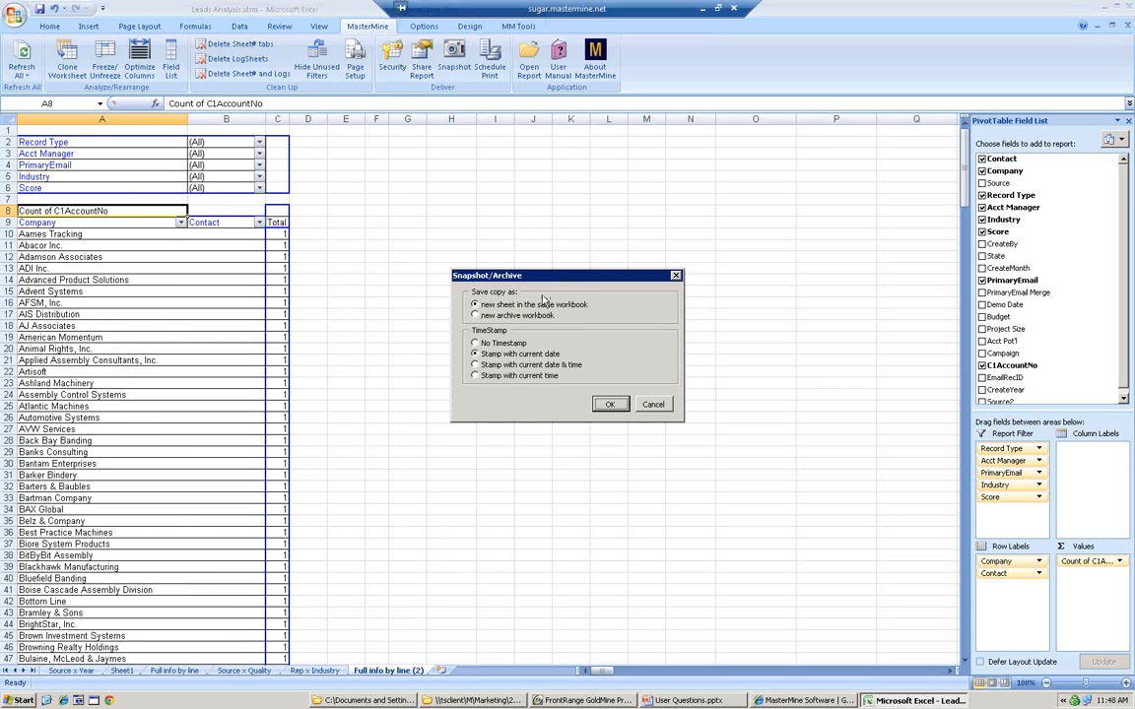
pyautogui.click(476, 316)
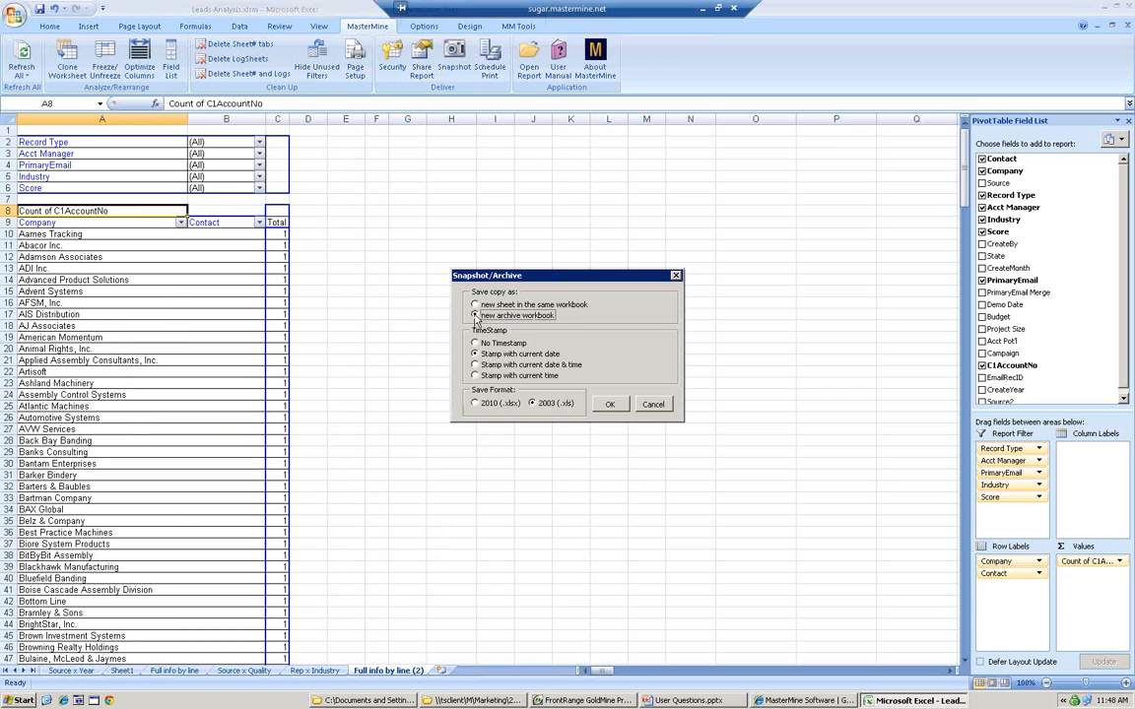
pyautogui.click(653, 405)
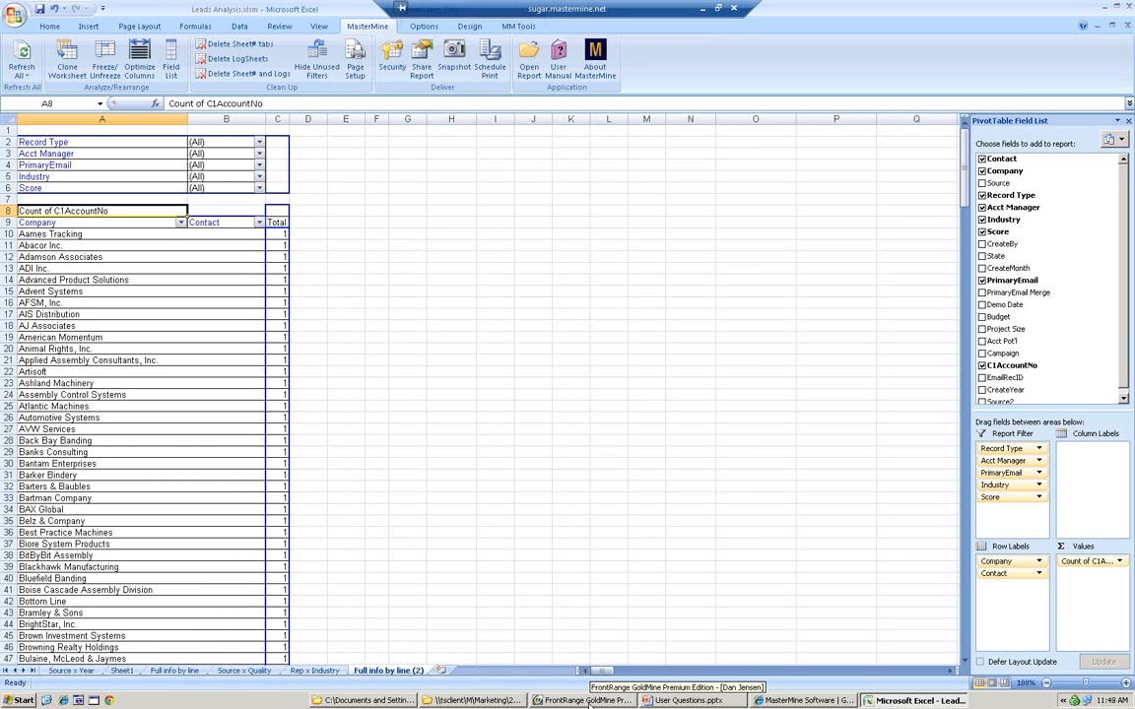
# - Switch to GoldMine, start a MasterMine report on Pending and History activities, and look through the fields that can be included
pyautogui.click(590, 702)
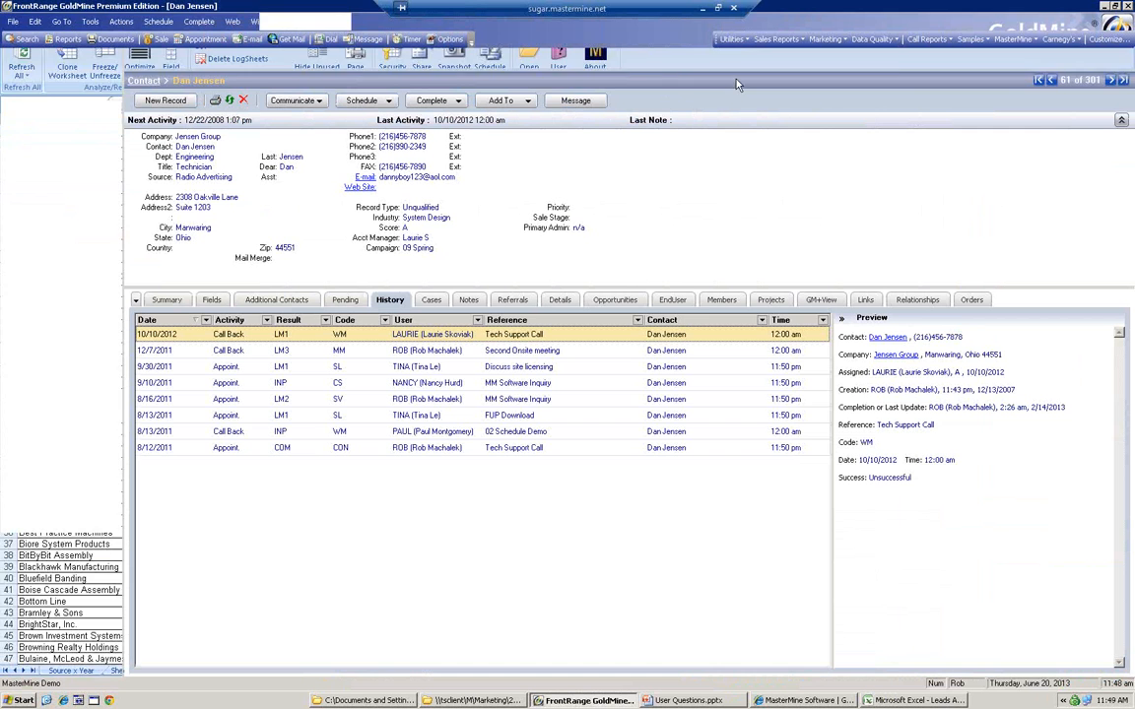
pyautogui.click(1031, 43)
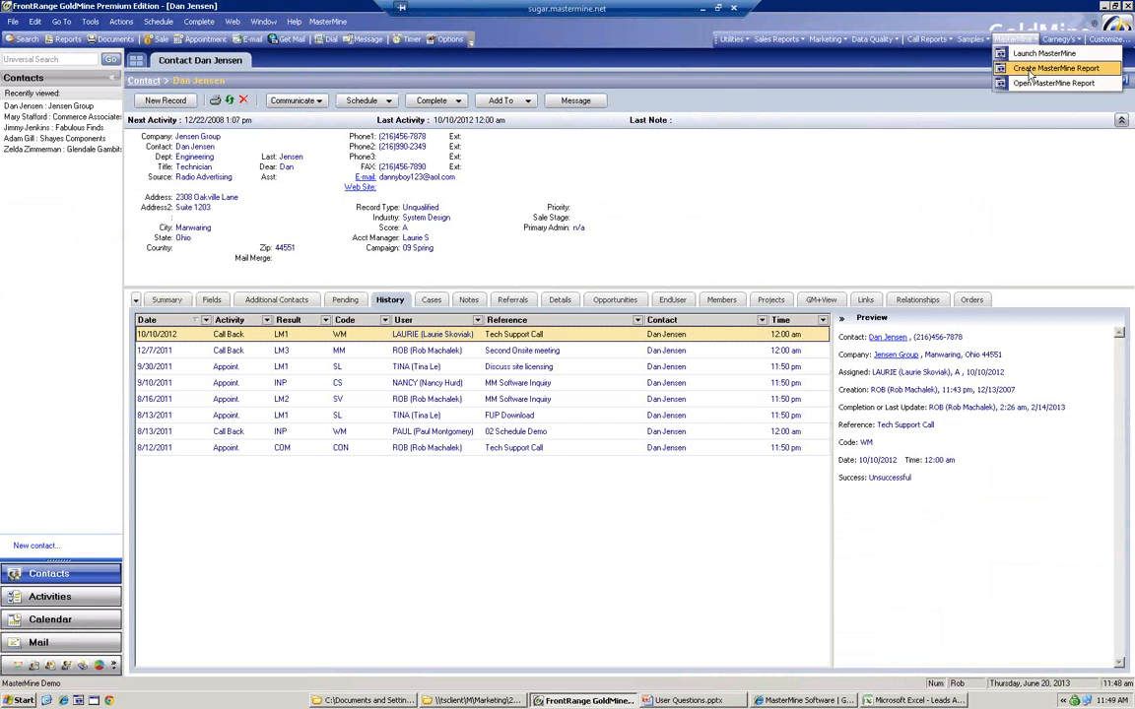
pyautogui.click(1054, 68)
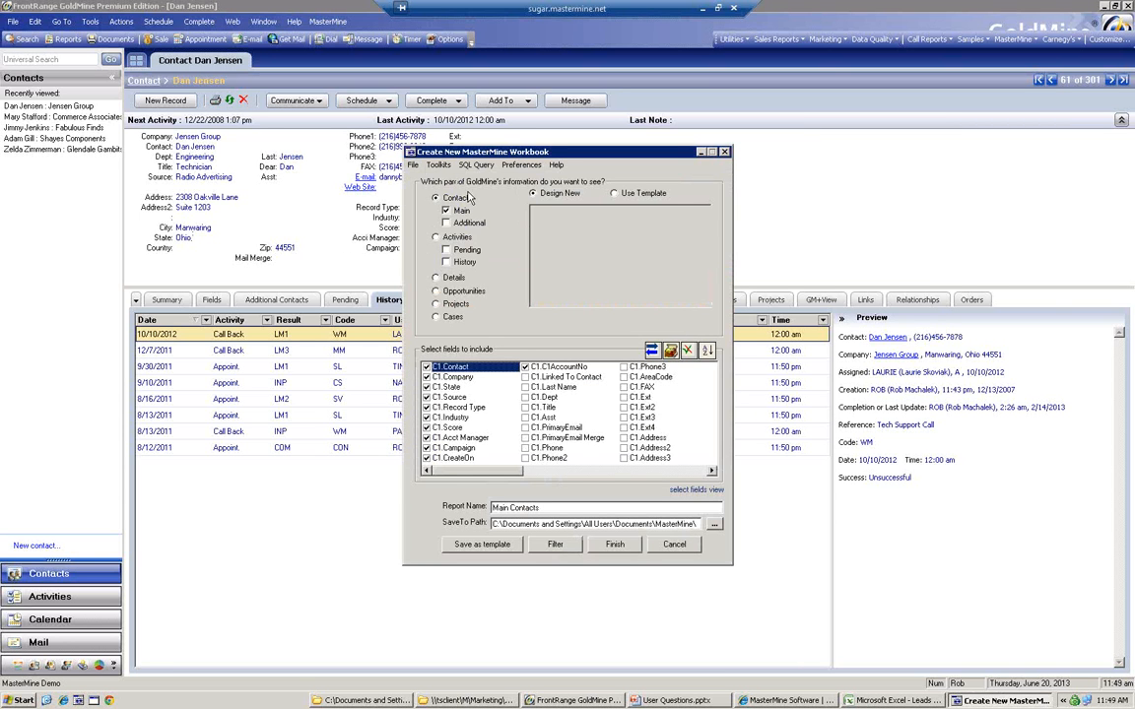
pyautogui.click(447, 251)
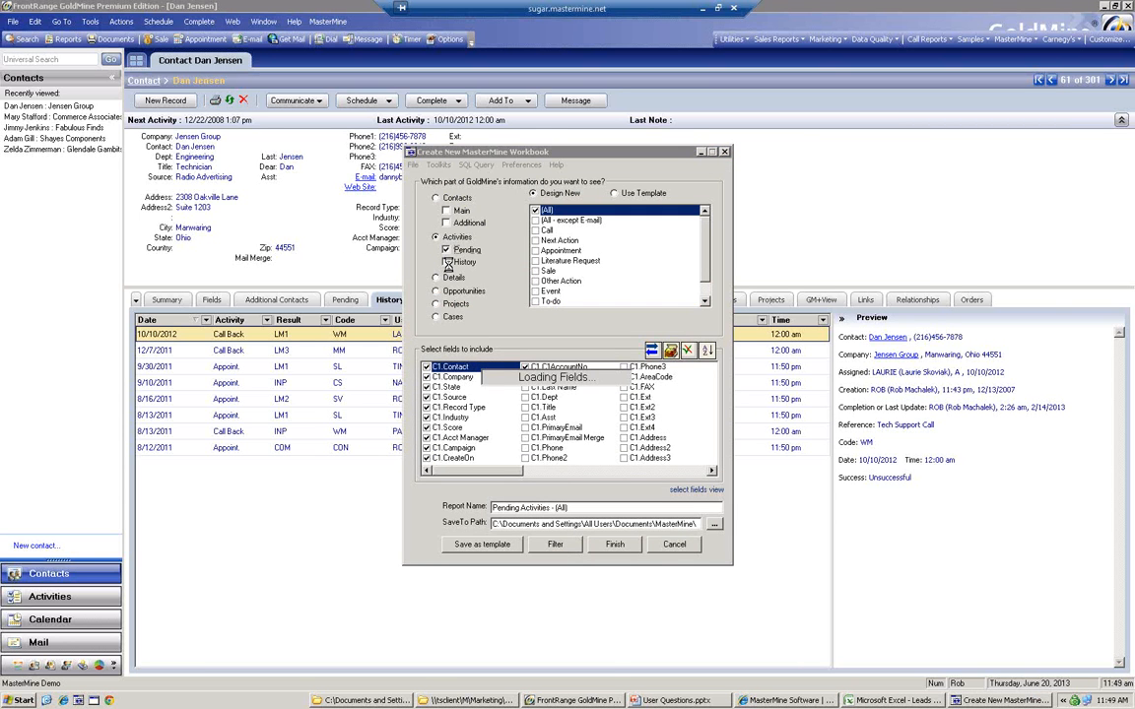
pyautogui.click(447, 262)
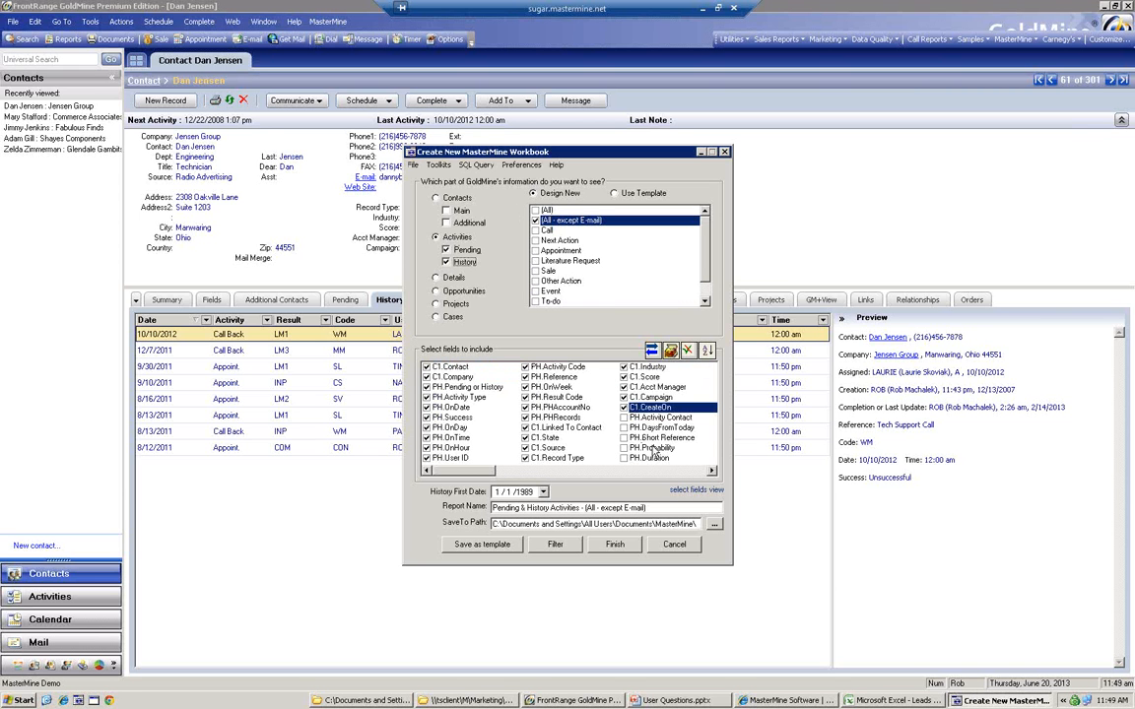
pyautogui.click(534, 472)
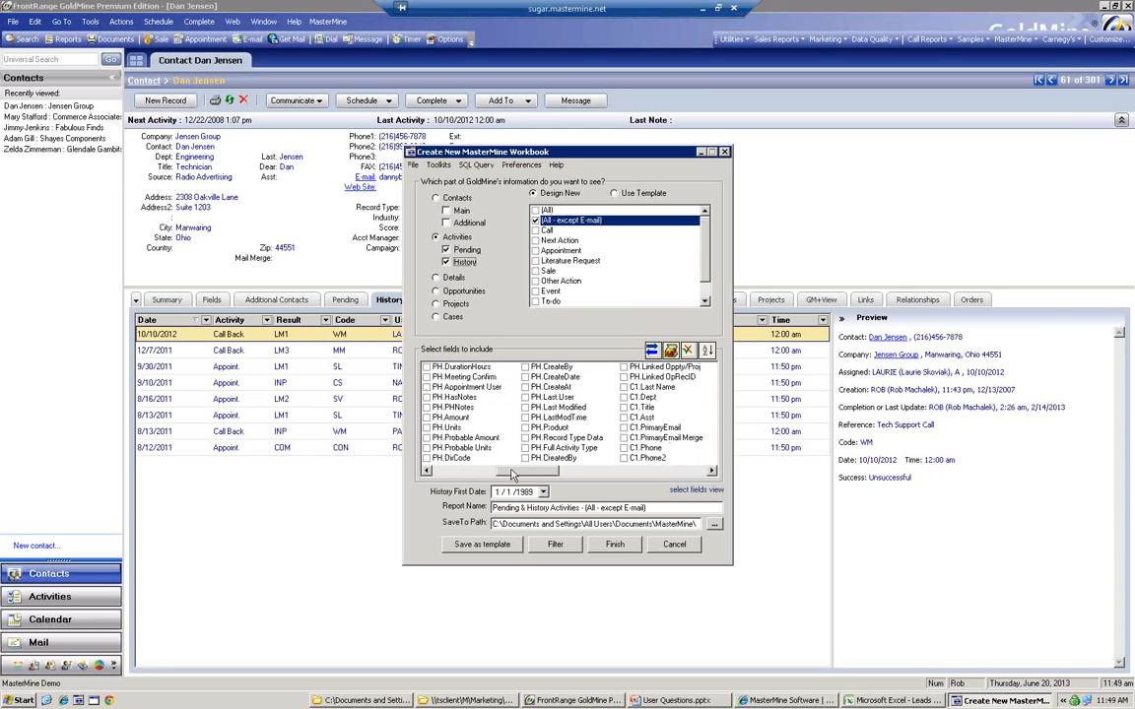
pyautogui.moveTo(500, 473); pyautogui.dragTo(438, 473)
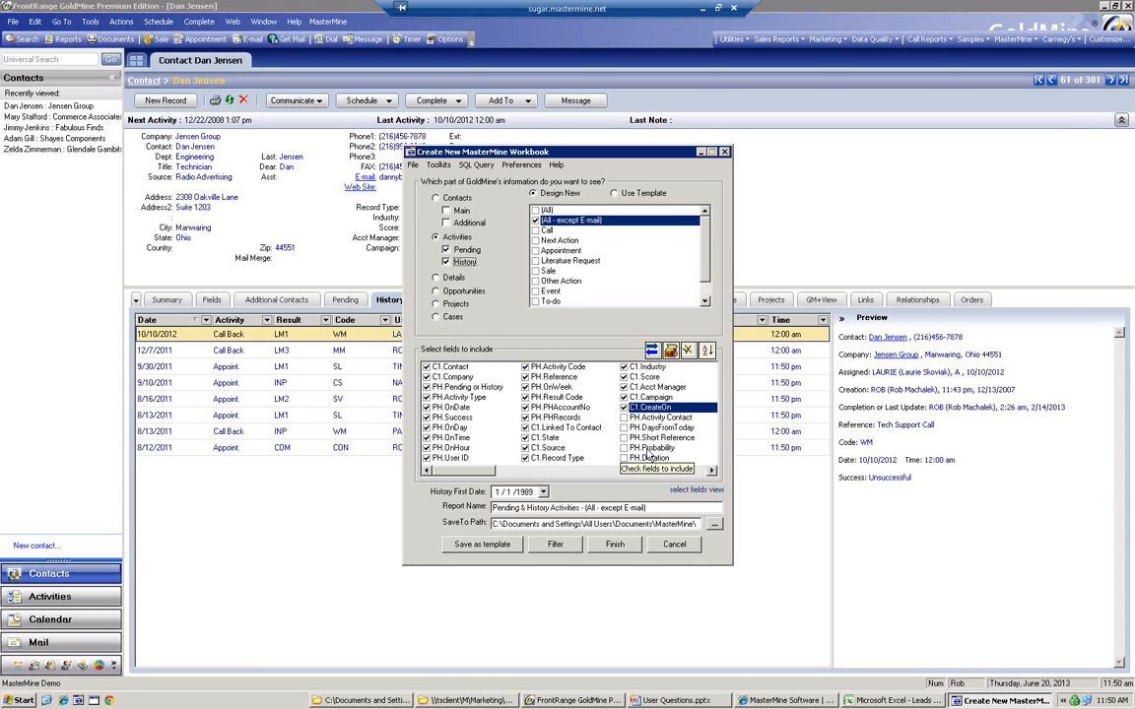
# - Search the Pending and History report templates for "all contact"
pyautogui.click(615, 194)
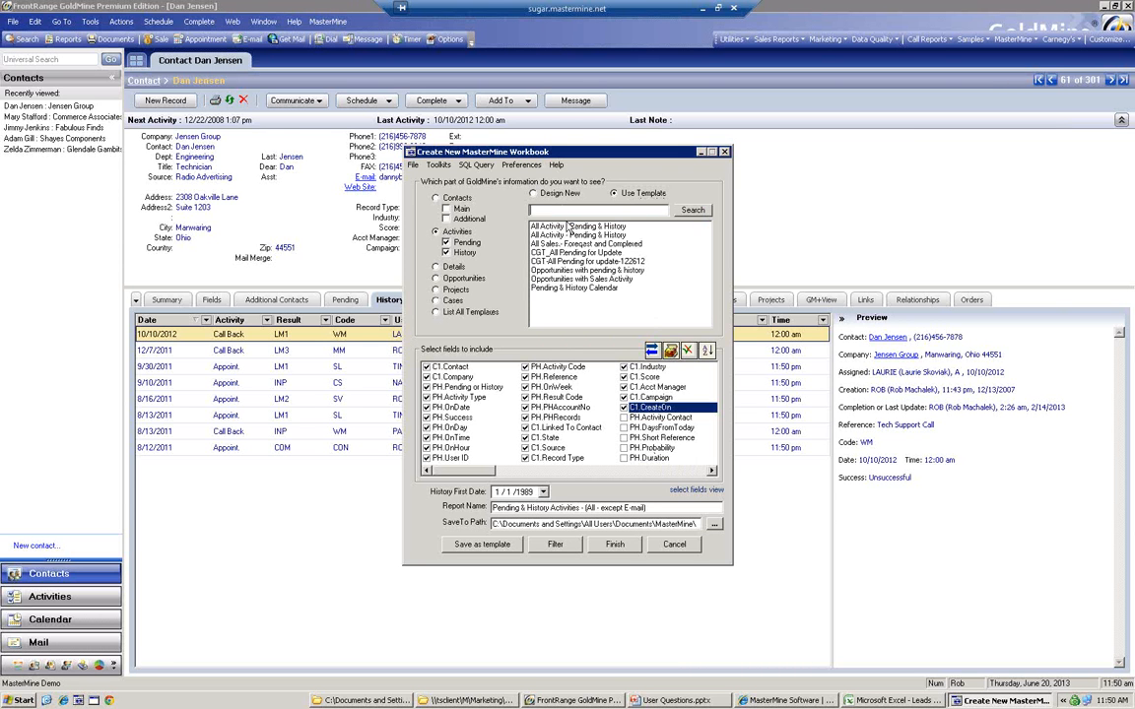
pyautogui.click(539, 210)
pyautogui.write('all contact')
pyautogui.press('Return')
# - Shorten the template search to "all", list only the matching History templates, and close the report setup without creating a workbook
pyautogui.click(577, 210)
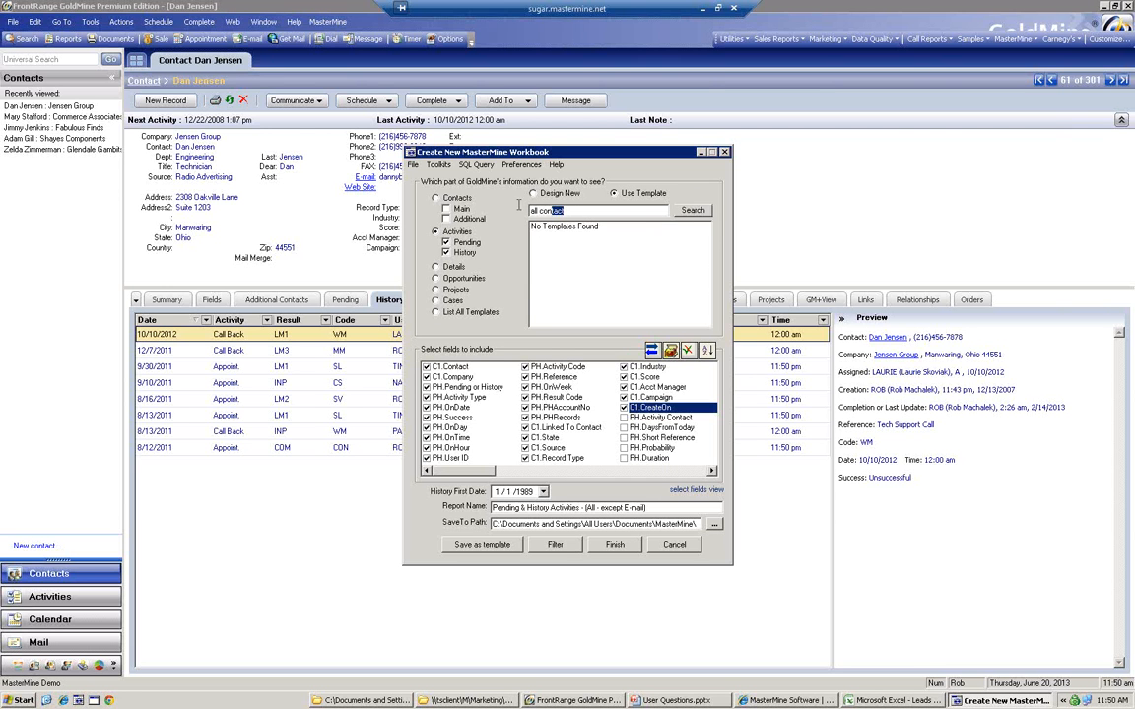
pyautogui.press('BackSpace')
pyautogui.press('BackSpace')
pyautogui.press('BackSpace')
pyautogui.press('BackSpace')
pyautogui.press('BackSpace')
pyautogui.press('BackSpace')
pyautogui.press('BackSpace')
pyautogui.press('BackSpace')
pyautogui.press('Return')
pyautogui.moveTo(564, 244)
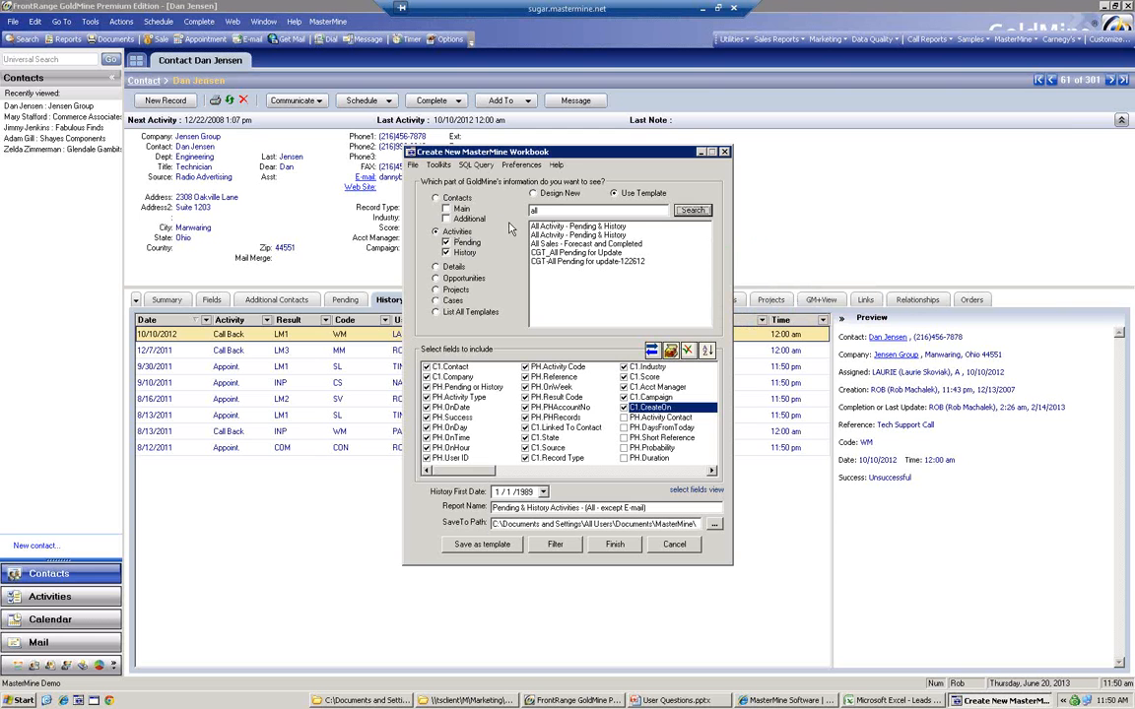
pyautogui.click(445, 243)
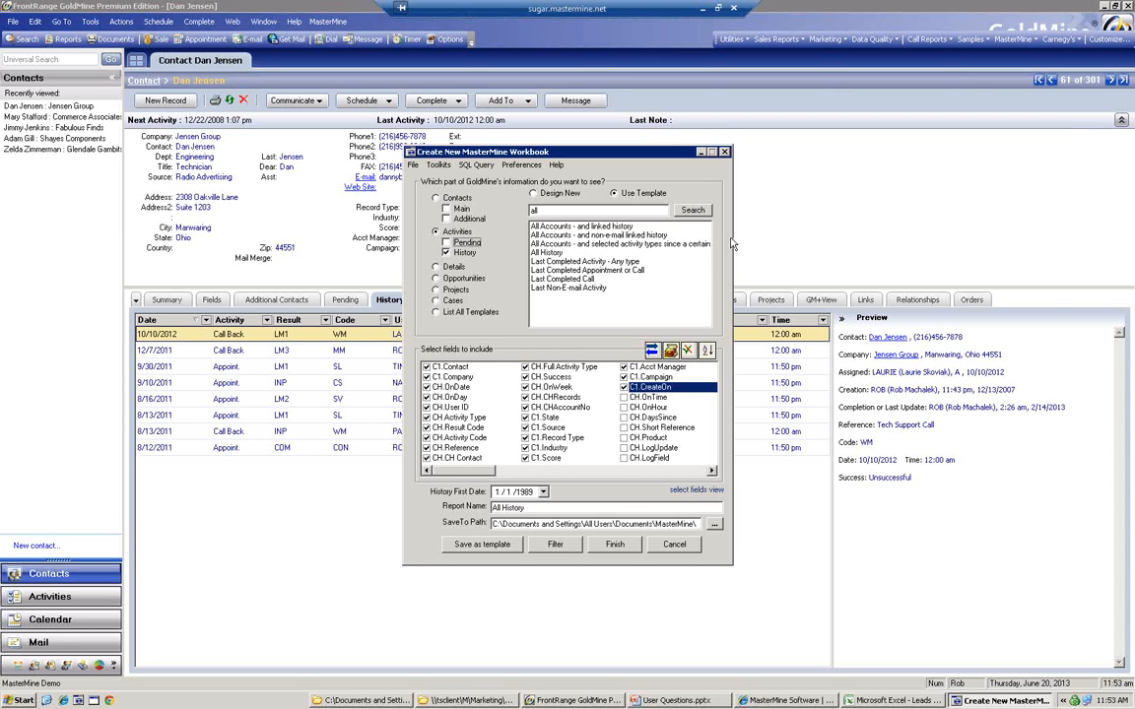
pyautogui.click(674, 545)
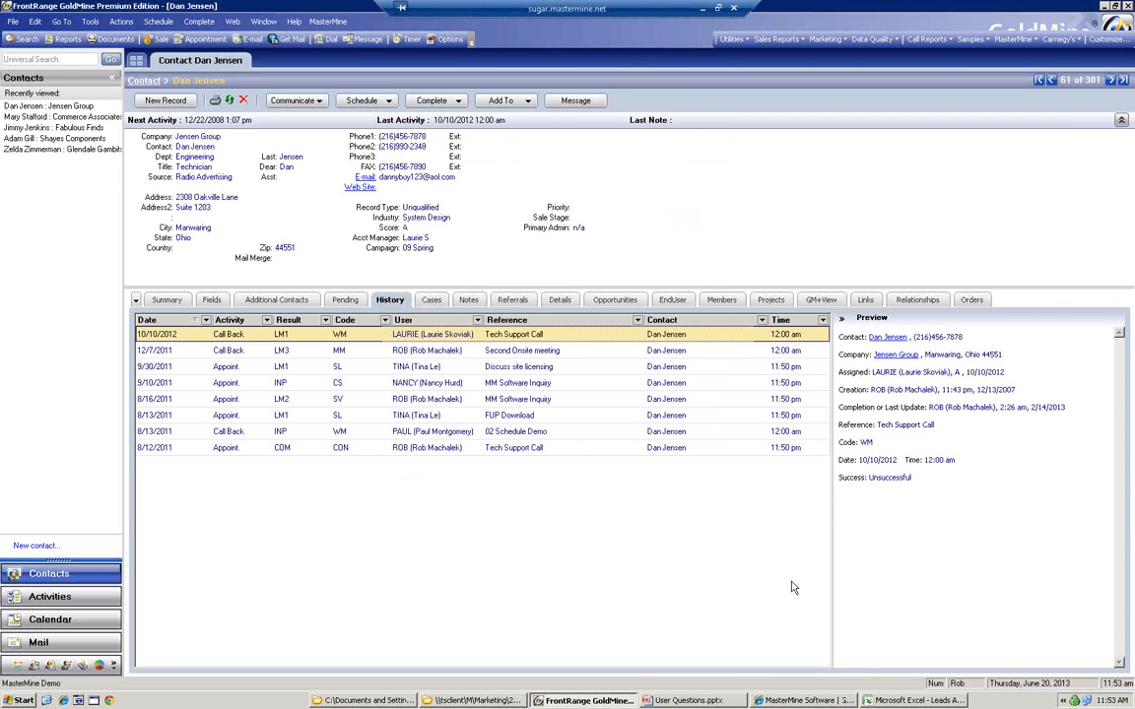
# - Switch to Excel and rearrange the cloned pivot table with Contact and Company as report filters and Acct Manager as the row field
pyautogui.click(892, 700)
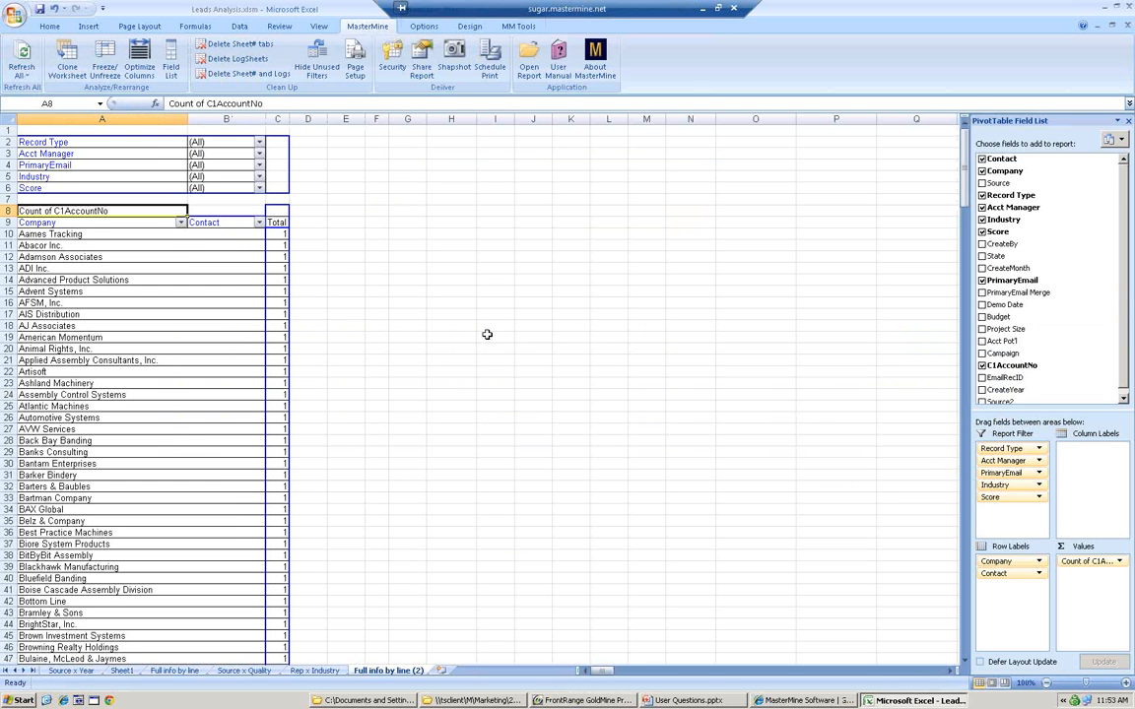
pyautogui.moveTo(207, 222); pyautogui.dragTo(160, 192)
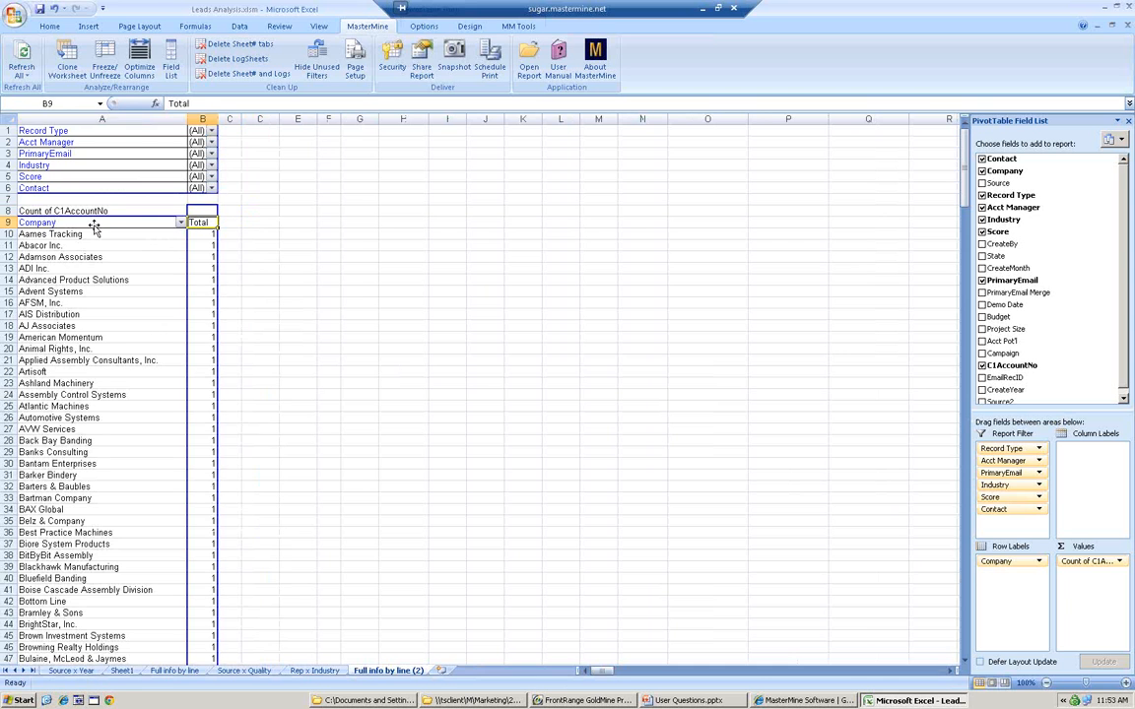
pyautogui.moveTo(94, 227); pyautogui.dragTo(93, 197)
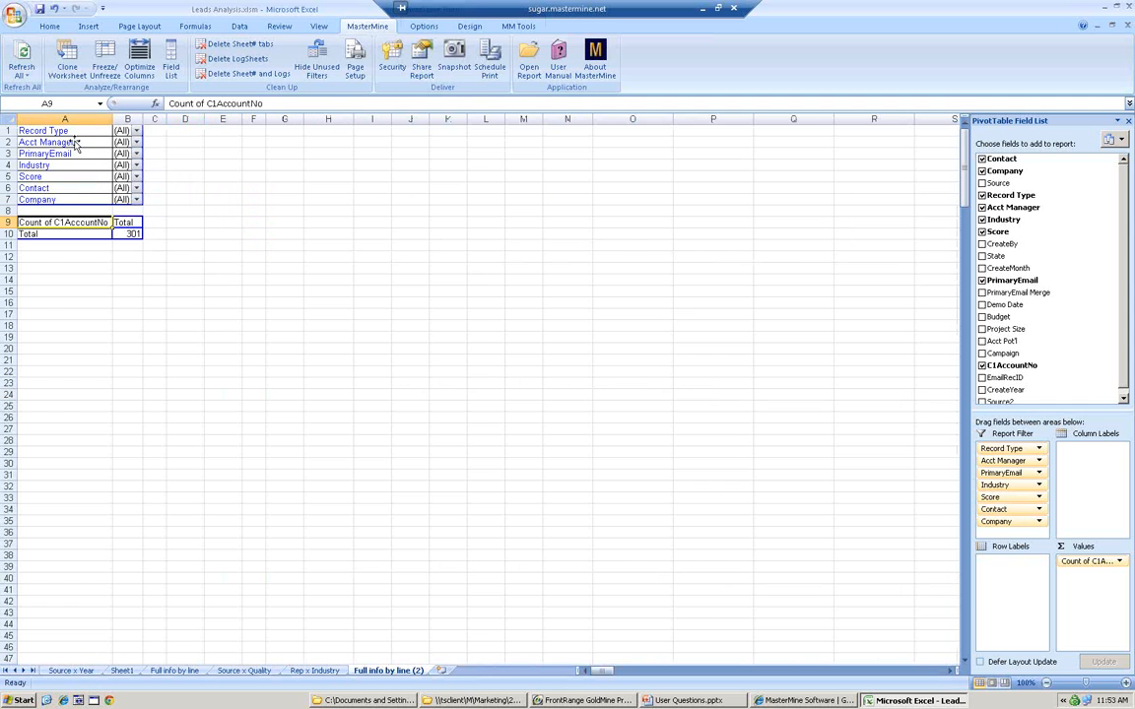
pyautogui.moveTo(75, 143); pyautogui.dragTo(89, 237)
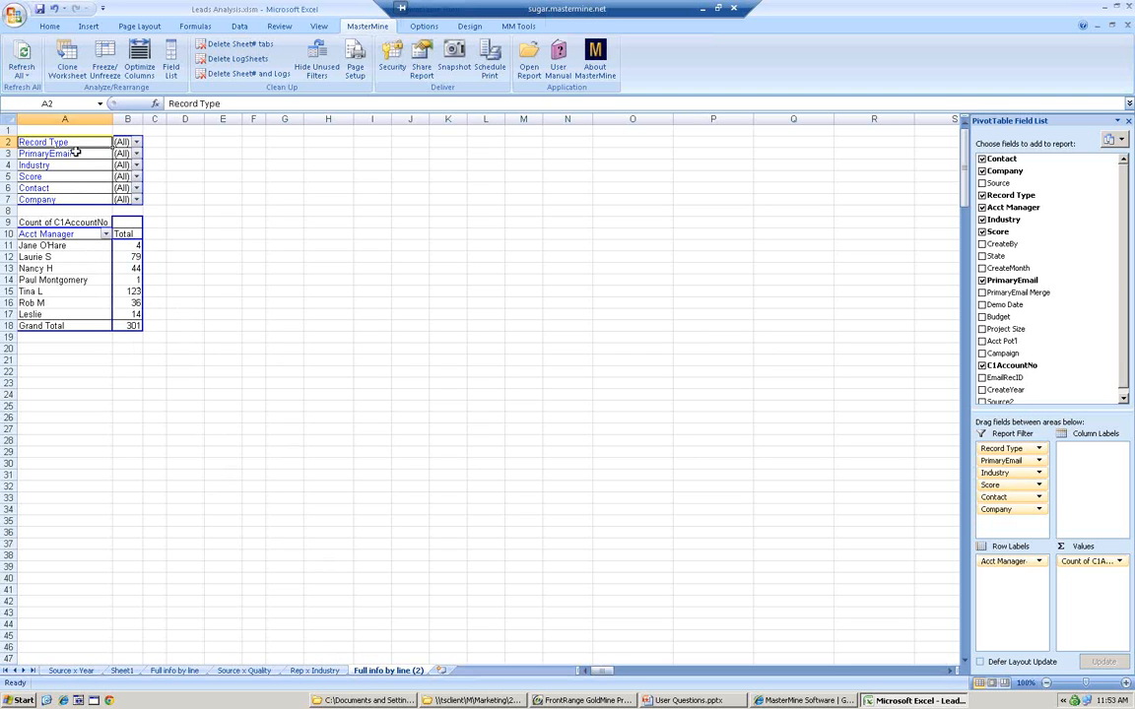
# - Drill down into the account manager total in B12 and open the GoldMine group setup for all drilldown records, cancelling without creating a group
pyautogui.doubleClick(128, 257)
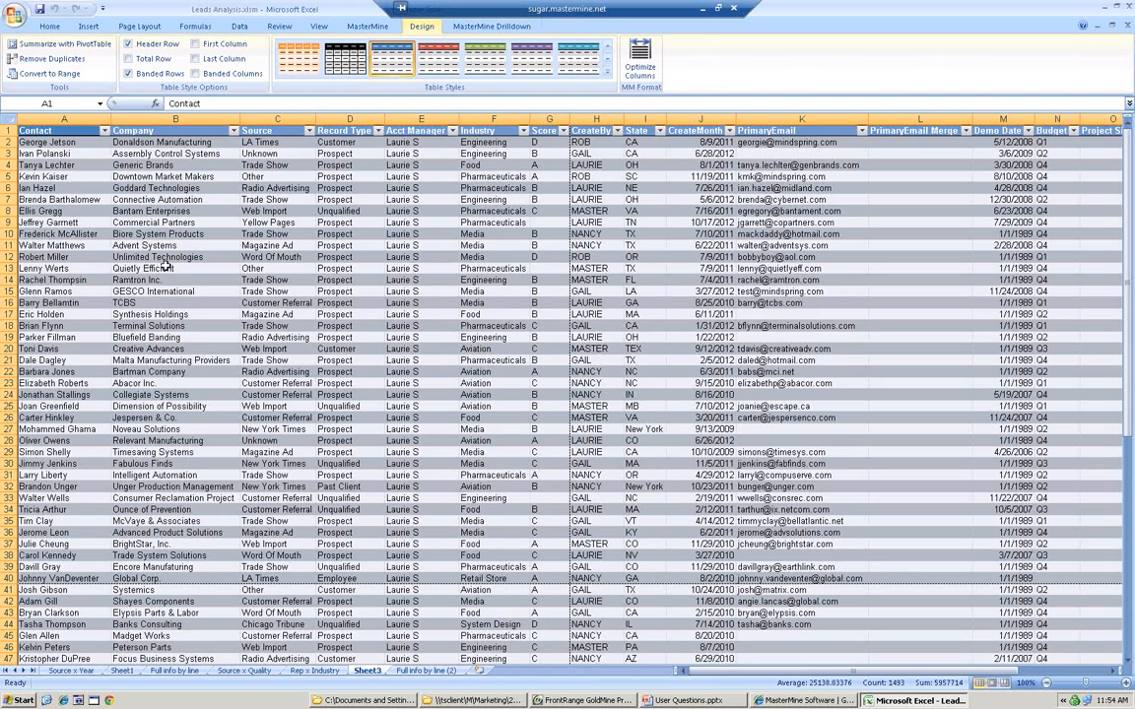
pyautogui.click(495, 28)
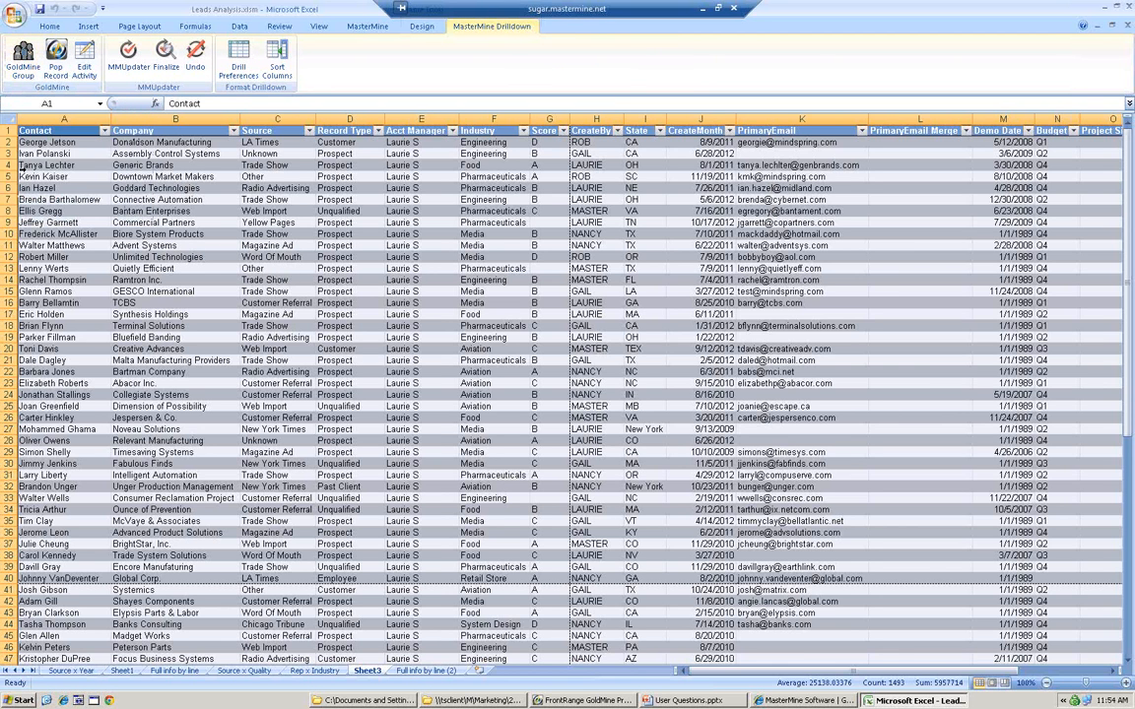
pyautogui.click(33, 64)
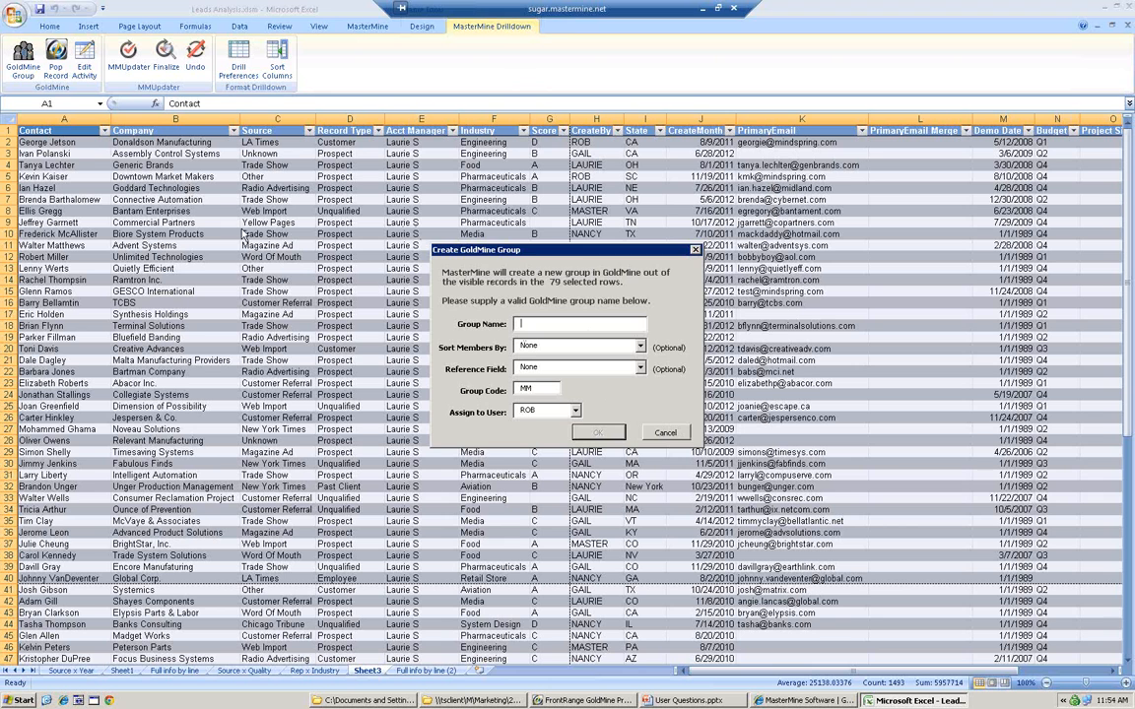
pyautogui.press('Escape')
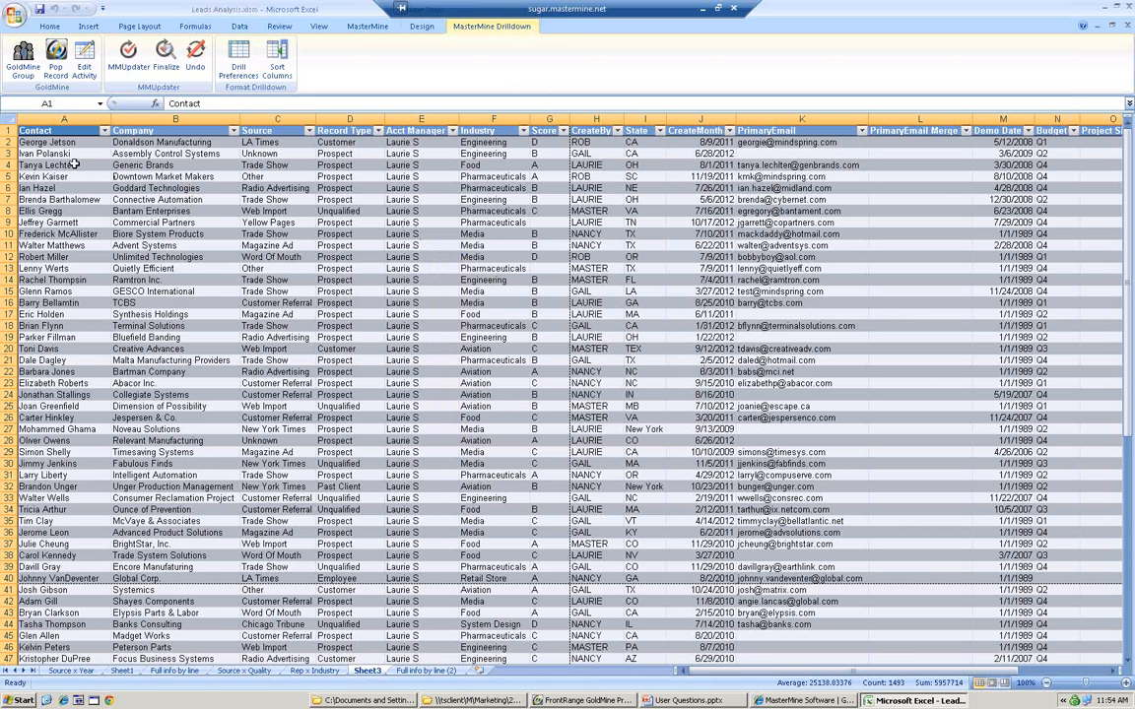
pyautogui.moveTo(74, 164); pyautogui.dragTo(47, 409)
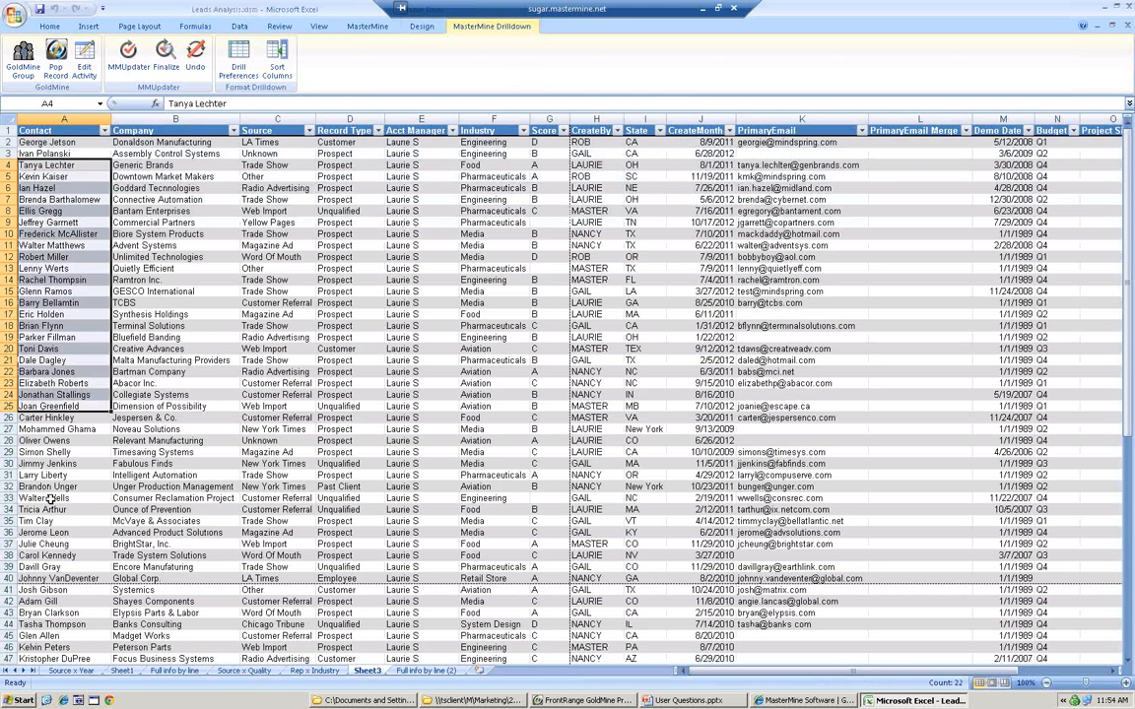
pyautogui.moveTo(50, 500); pyautogui.dragTo(53, 556)
pyautogui.moveTo(60, 613); pyautogui.dragTo(63, 645)
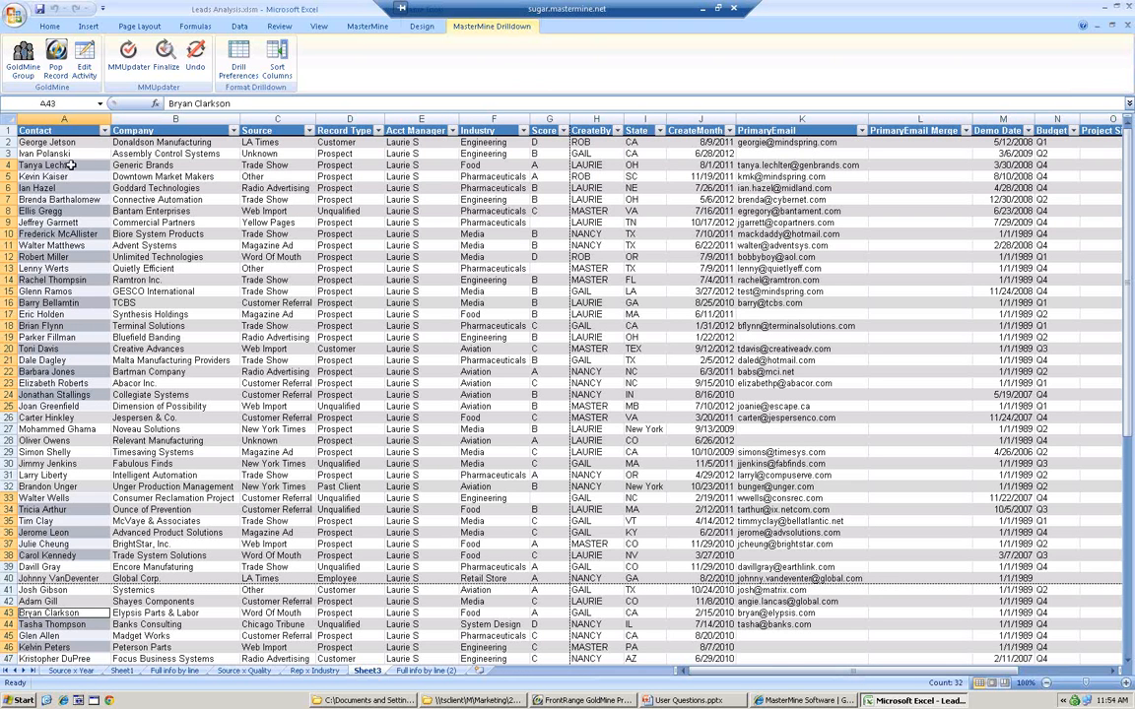
# - Select A4:A24, A30, A33:A37, C40, G44, J45, K46 and B7:B10 together, and open the GoldMine group setup for them, cancelling without creating a group
pyautogui.moveTo(71, 165); pyautogui.dragTo(61, 396)
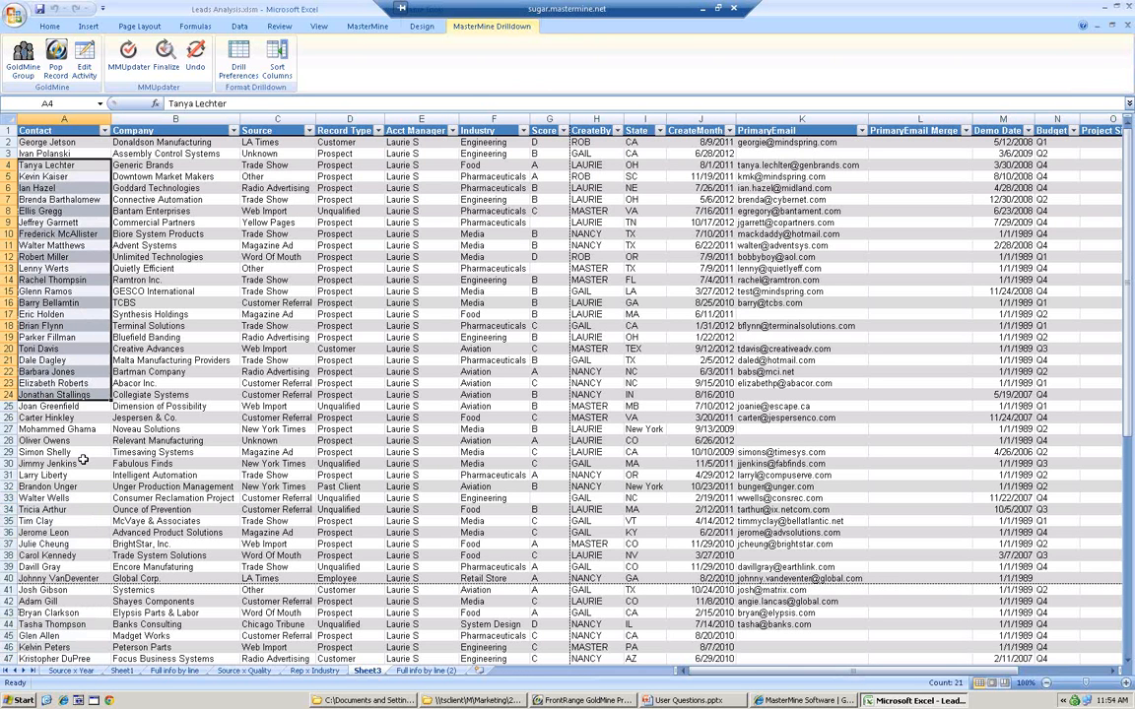
pyautogui.click(71, 464)
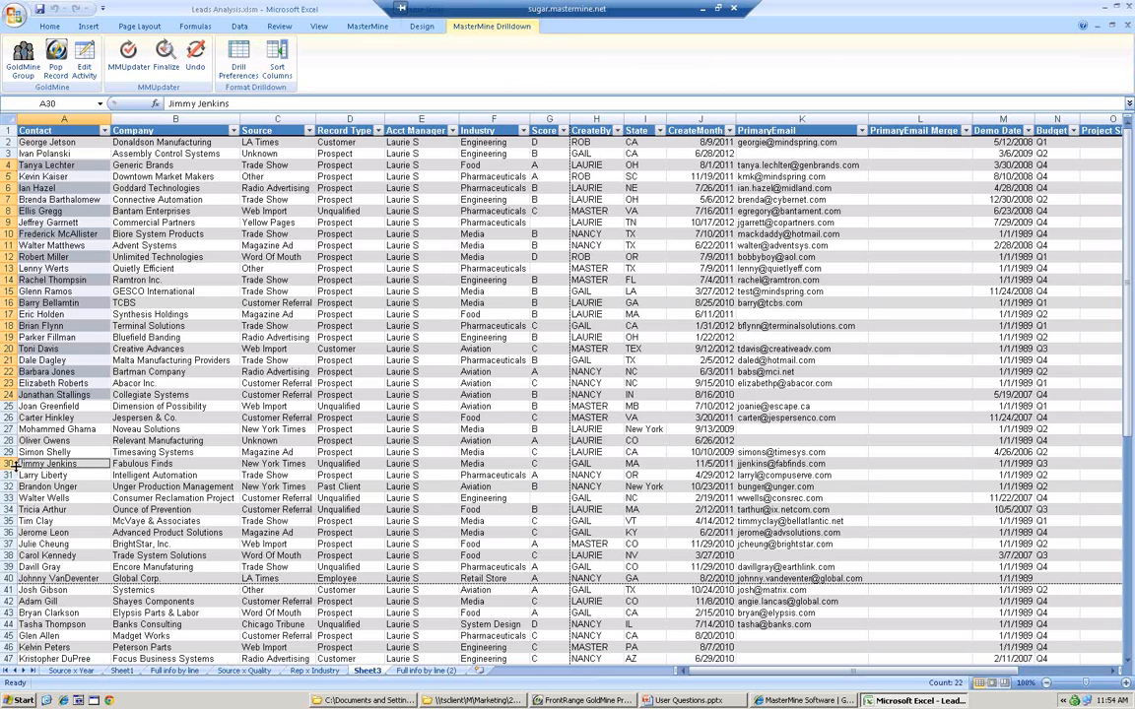
pyautogui.moveTo(50, 500); pyautogui.dragTo(48, 544)
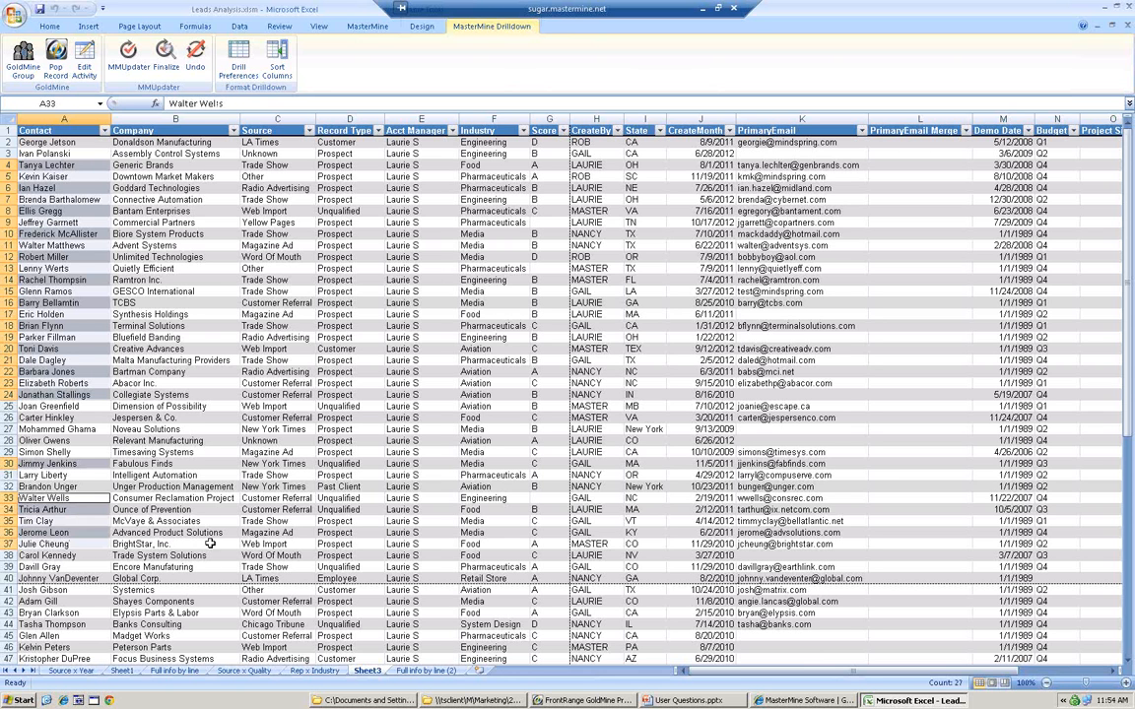
pyautogui.keyDown('ctrl'); pyautogui.click(292, 580); pyautogui.keyUp('ctrl')
pyautogui.keyDown('ctrl'); pyautogui.click(549, 624); pyautogui.keyUp('ctrl')
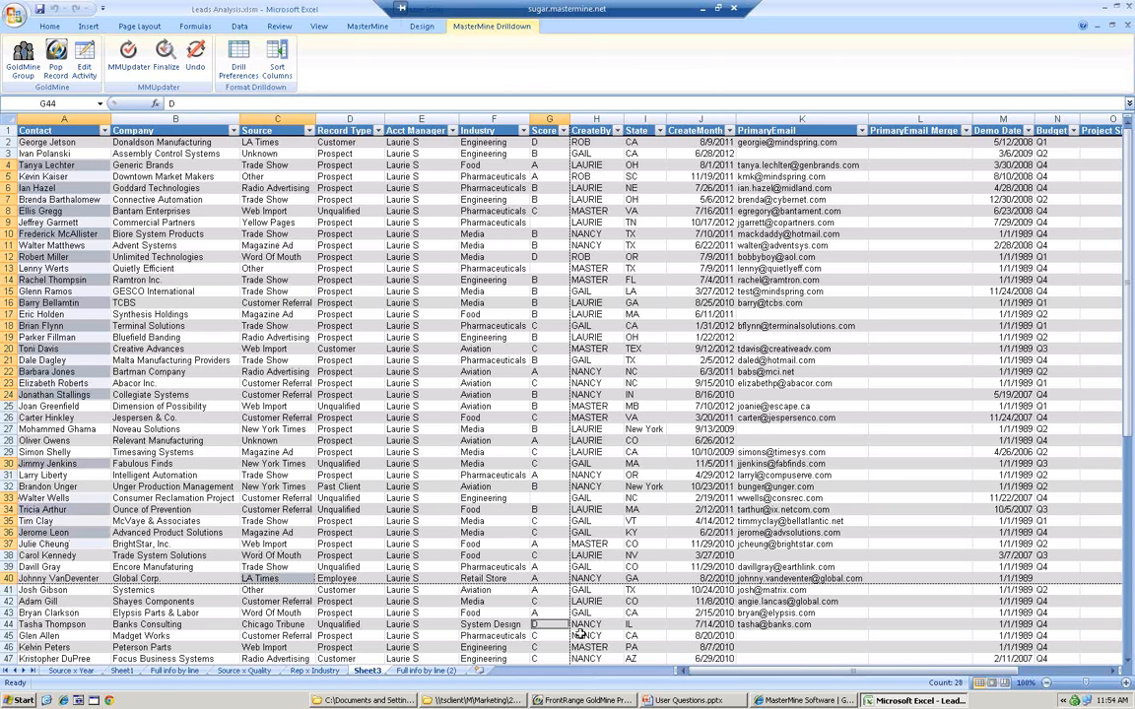
pyautogui.keyDown('ctrl'); pyautogui.click(702, 635); pyautogui.keyUp('ctrl')
pyautogui.keyDown('ctrl'); pyautogui.click(785, 646); pyautogui.keyUp('ctrl')
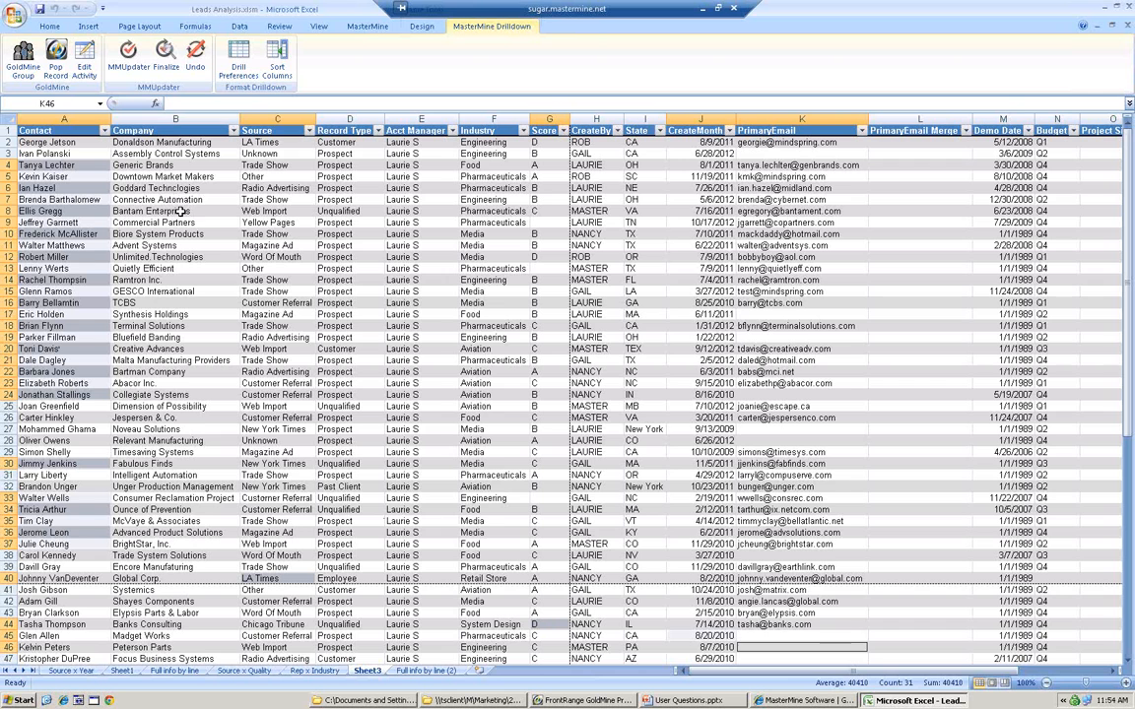
pyautogui.moveTo(190, 202); pyautogui.dragTo(191, 232)
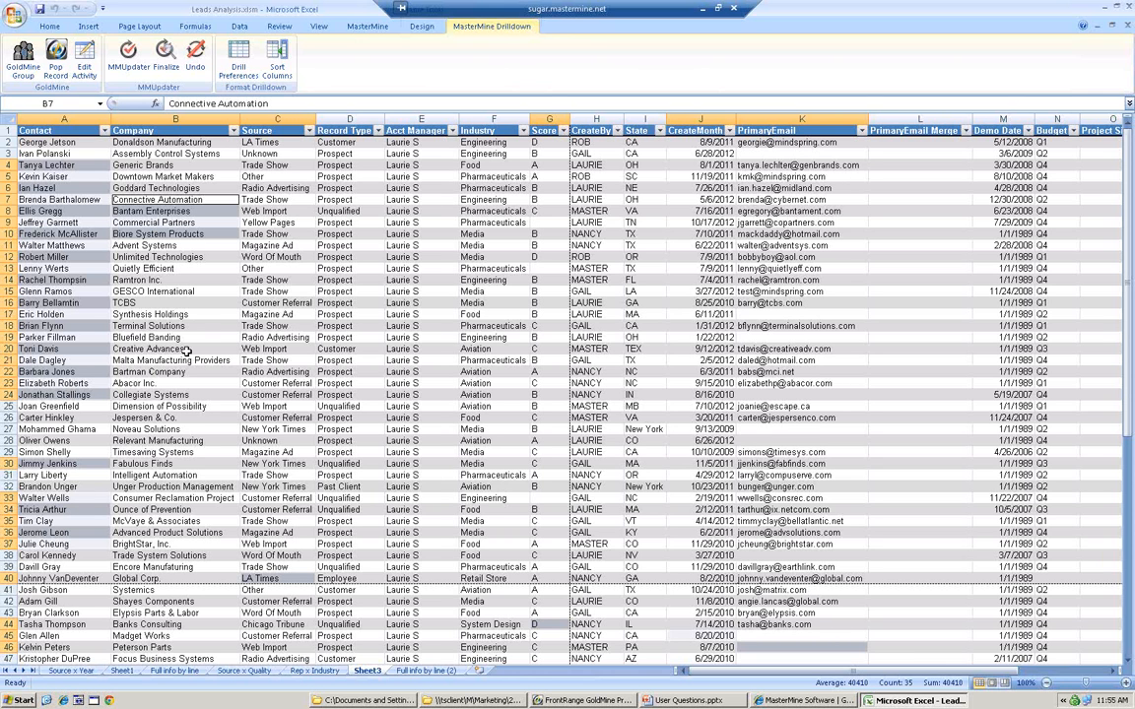
pyautogui.click(22, 55)
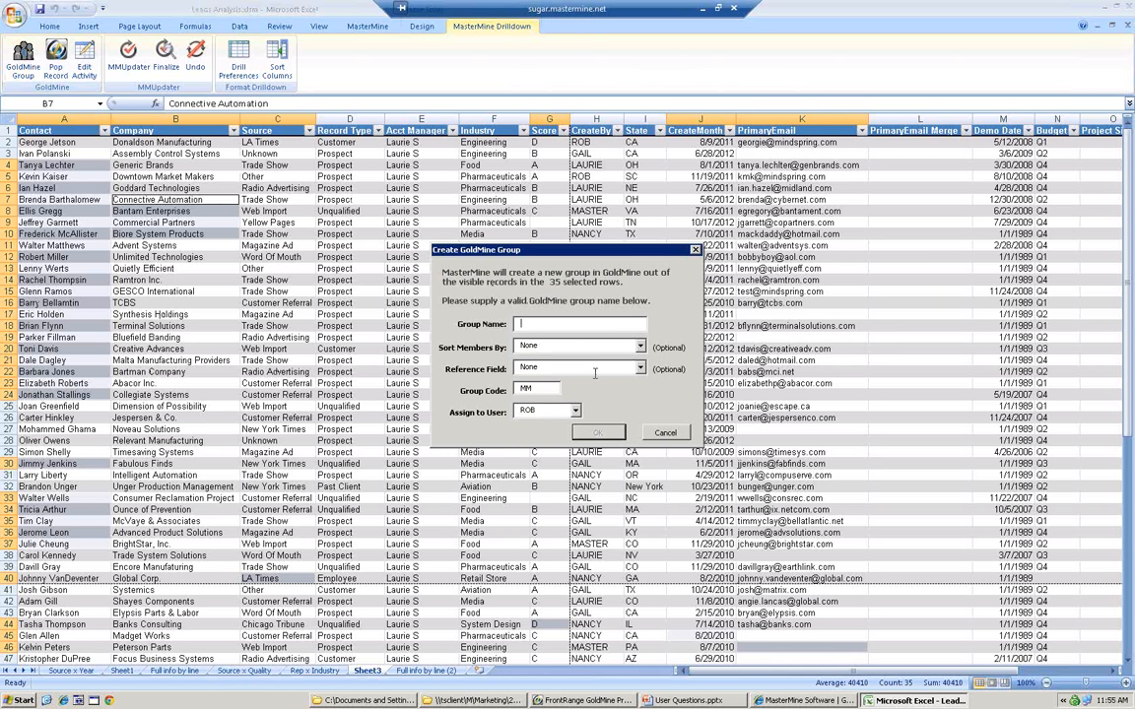
pyautogui.click(663, 435)
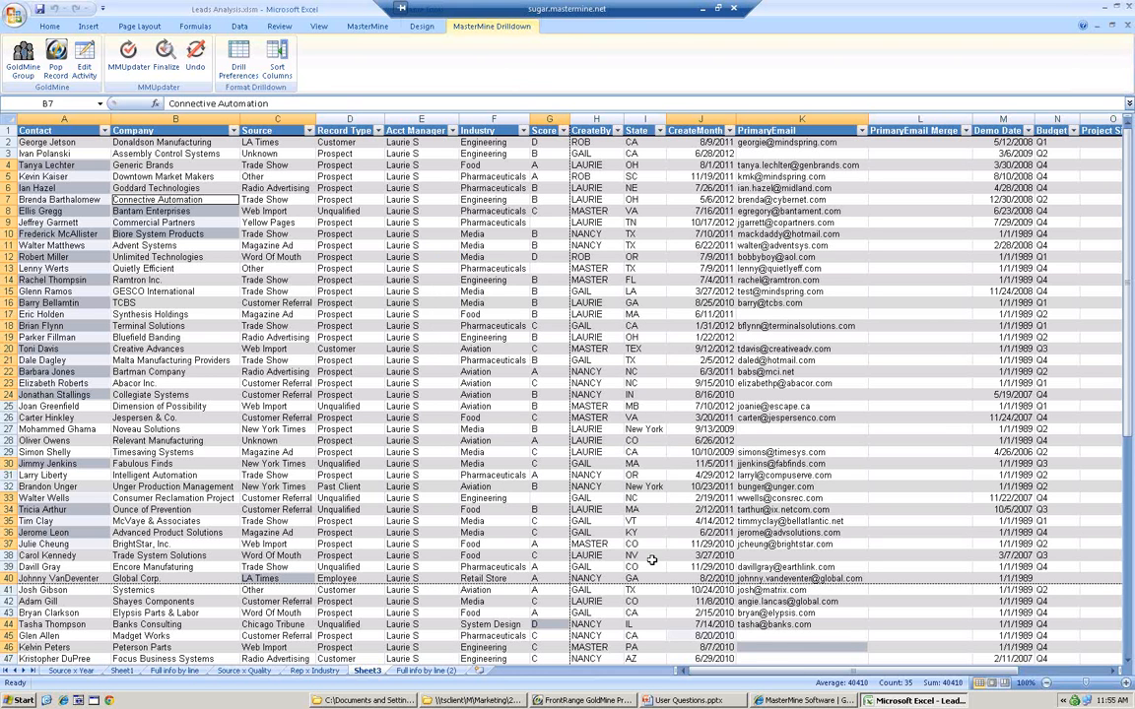
# - Switch to GoldMine, launch MasterMine, and start a new workbook based on History activities
pyautogui.click(611, 702)
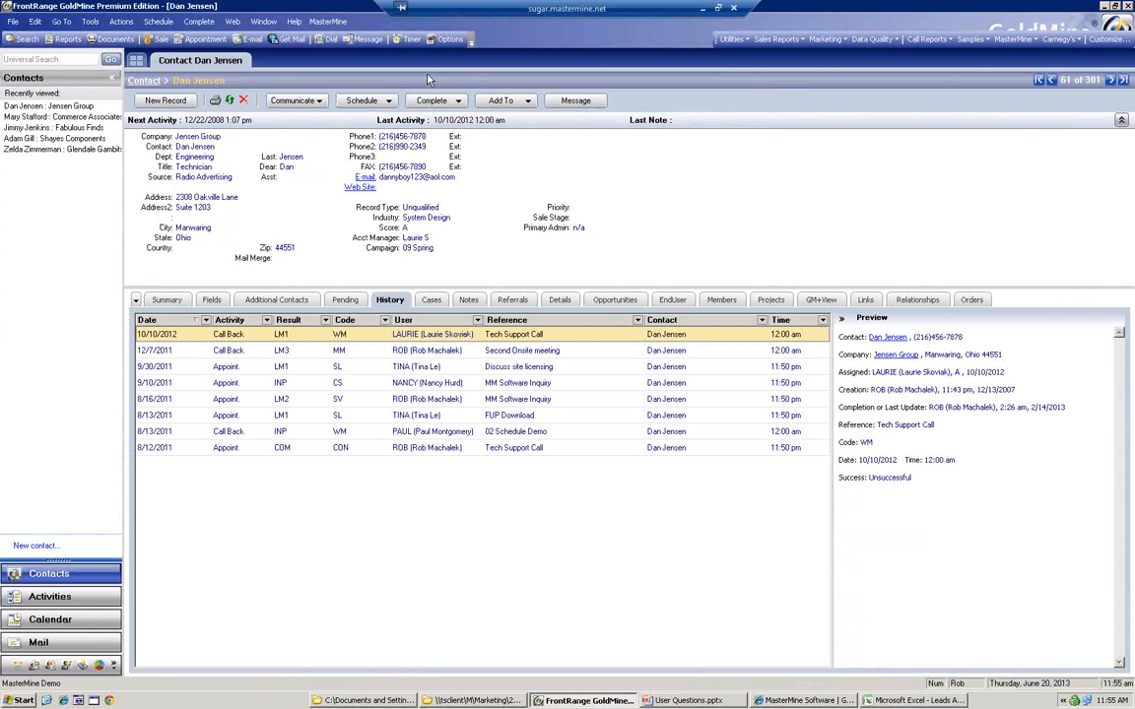
pyautogui.click(1034, 40)
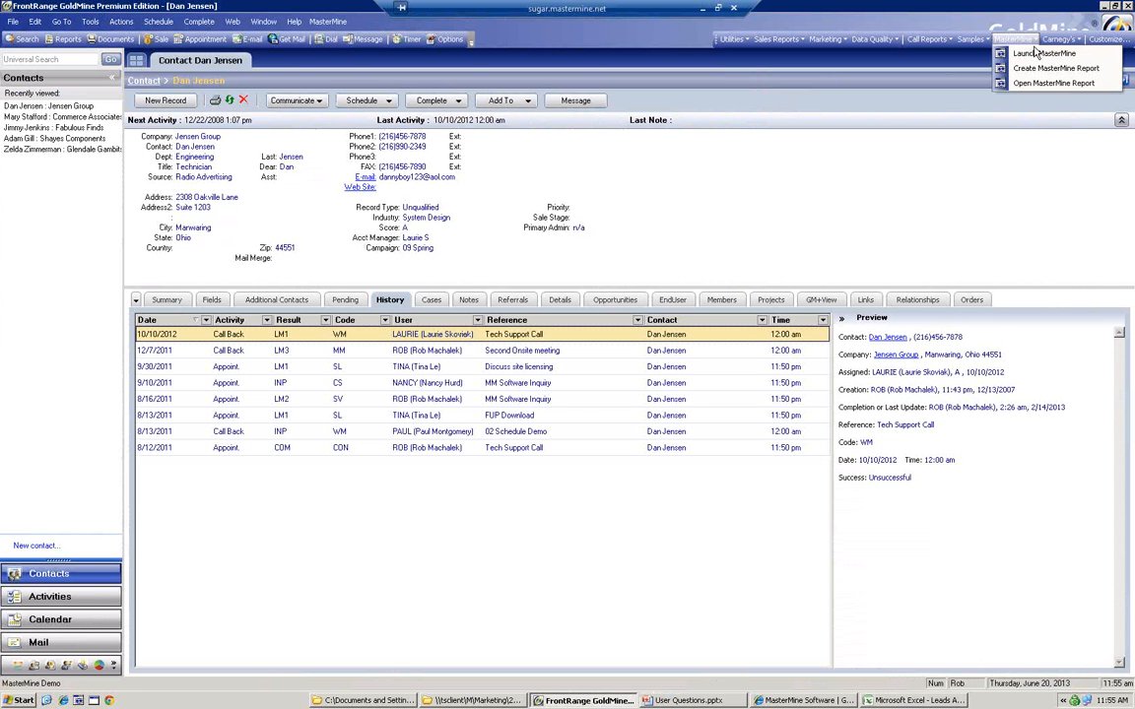
pyautogui.click(946, 50)
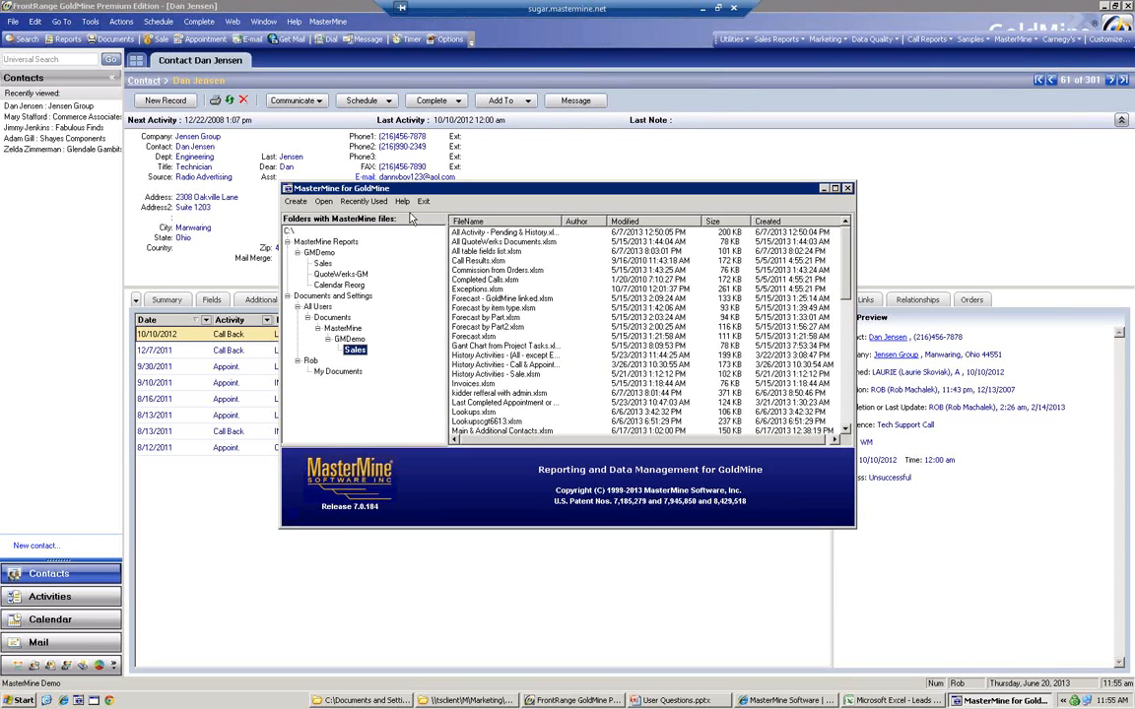
pyautogui.click(296, 202)
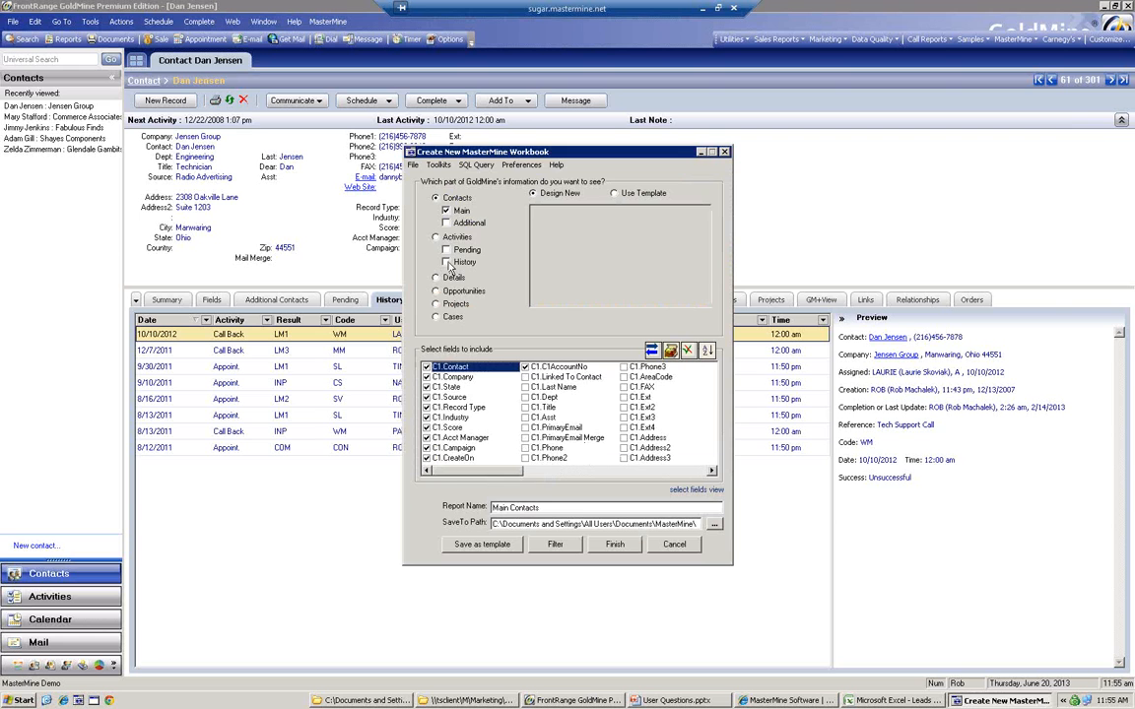
pyautogui.click(455, 263)
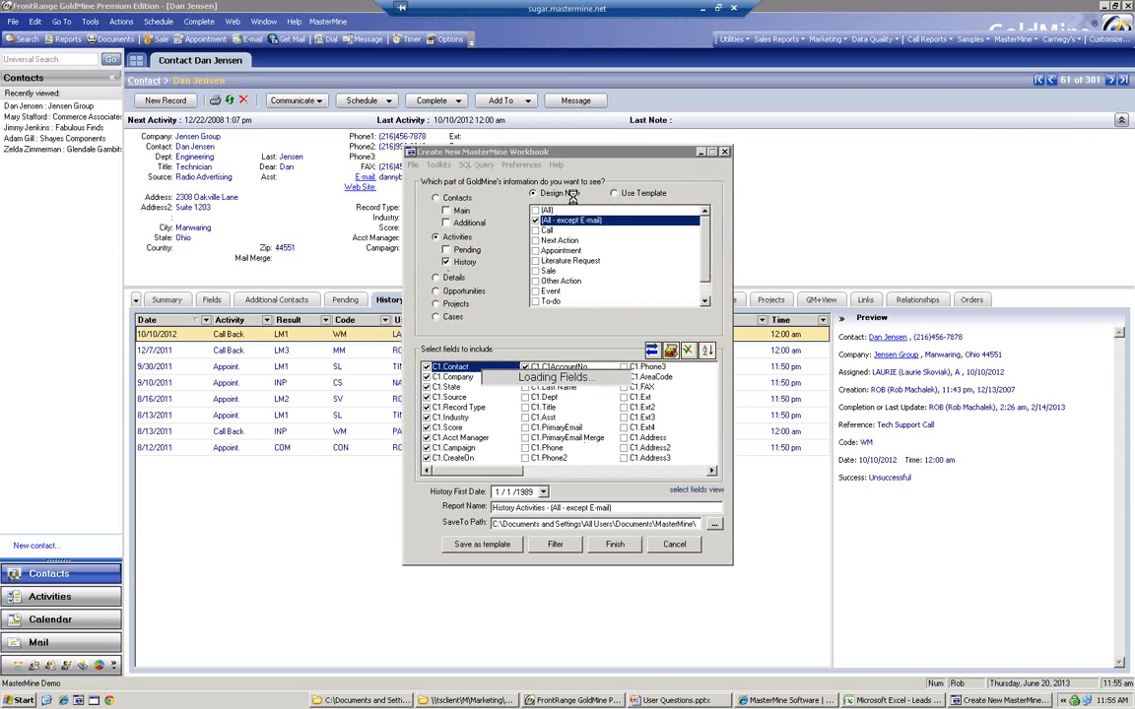
# - Search the History report templates for "no history" and select the No History Activity template
pyautogui.click(612, 194)
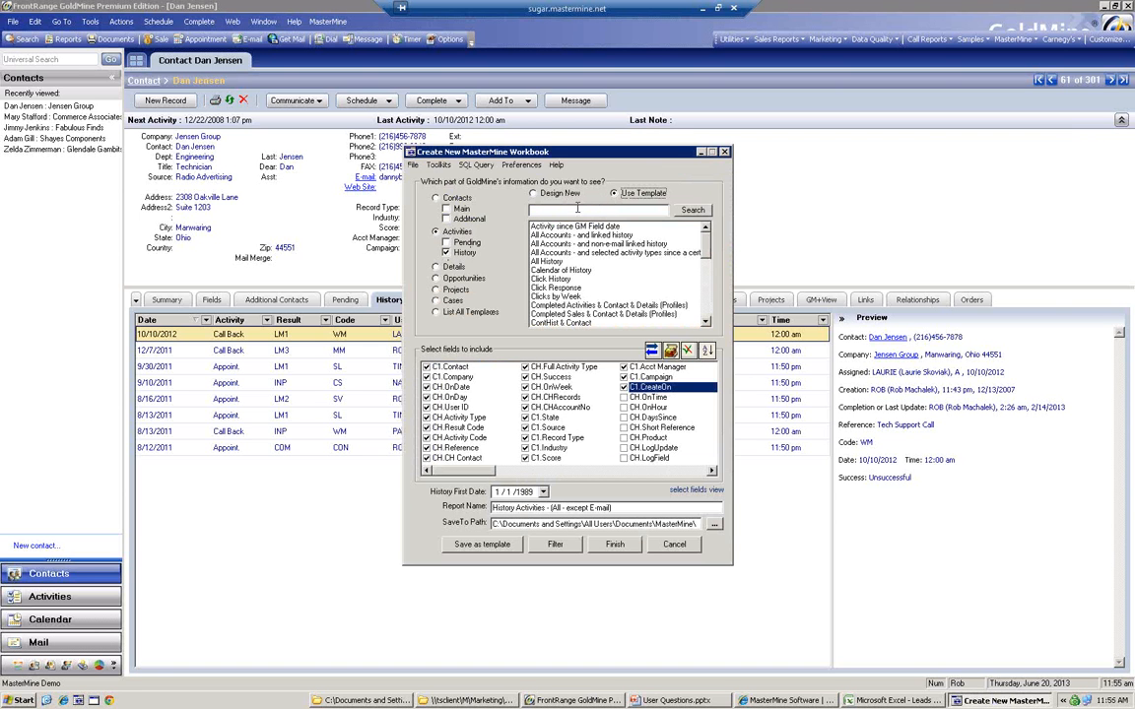
pyautogui.click(552, 210)
pyautogui.write('ro')
pyautogui.write(' histor')
pyautogui.write('y')
pyautogui.press('Return')
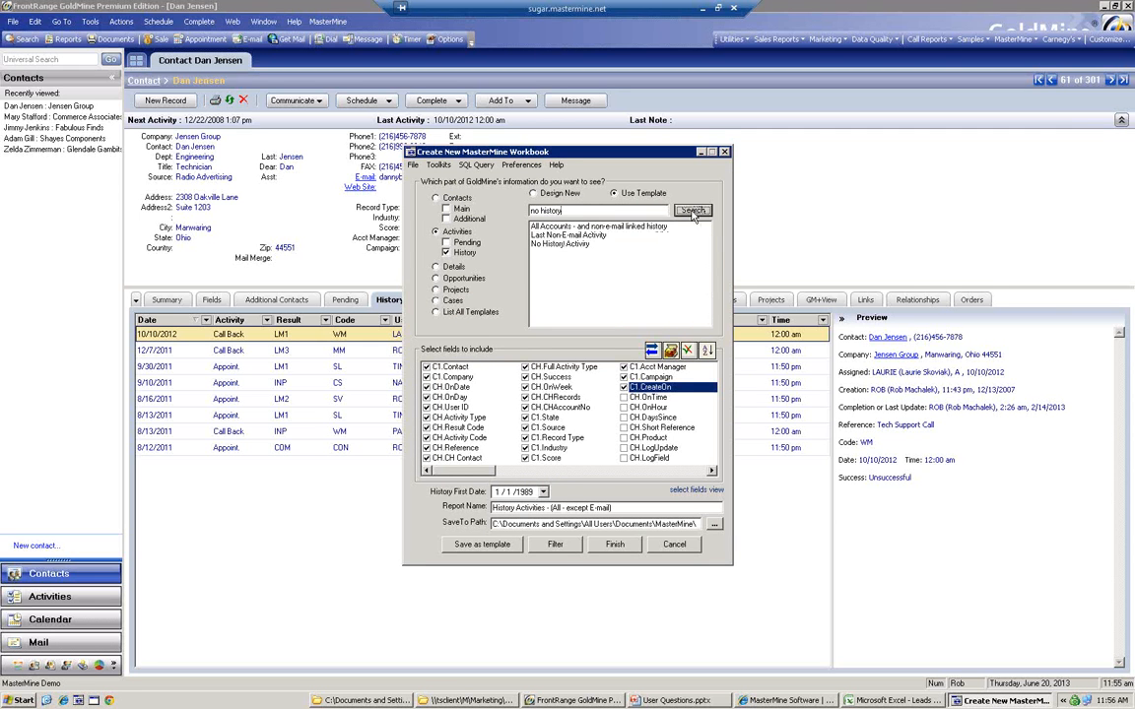
pyautogui.click(558, 244)
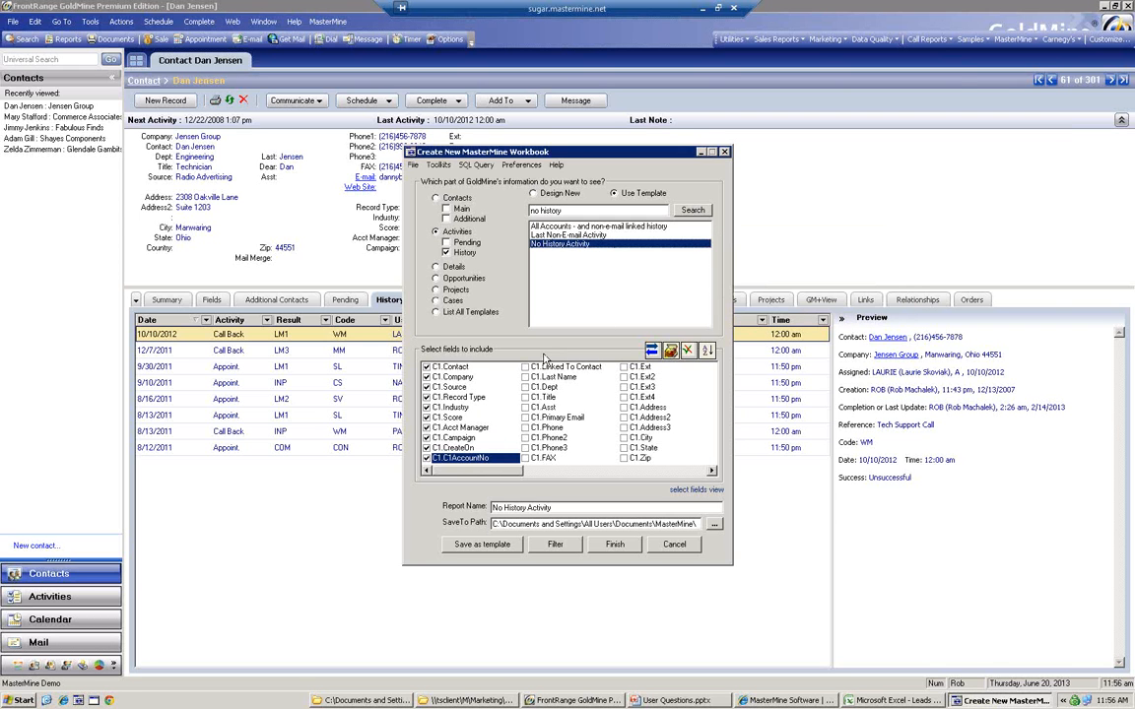
pyautogui.moveTo(567, 234)
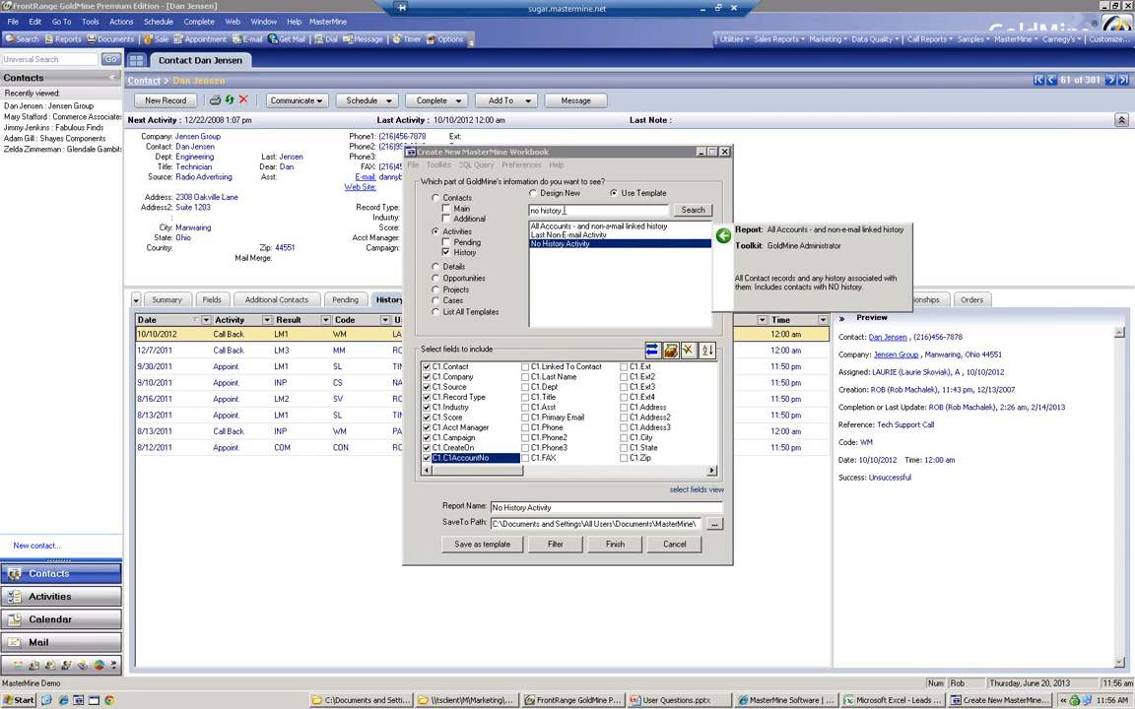
# - Search the History report templates for "last" and select the Last Completed Activity - Any type template
pyautogui.moveTo(565, 210); pyautogui.dragTo(512, 210)
pyautogui.write('la')
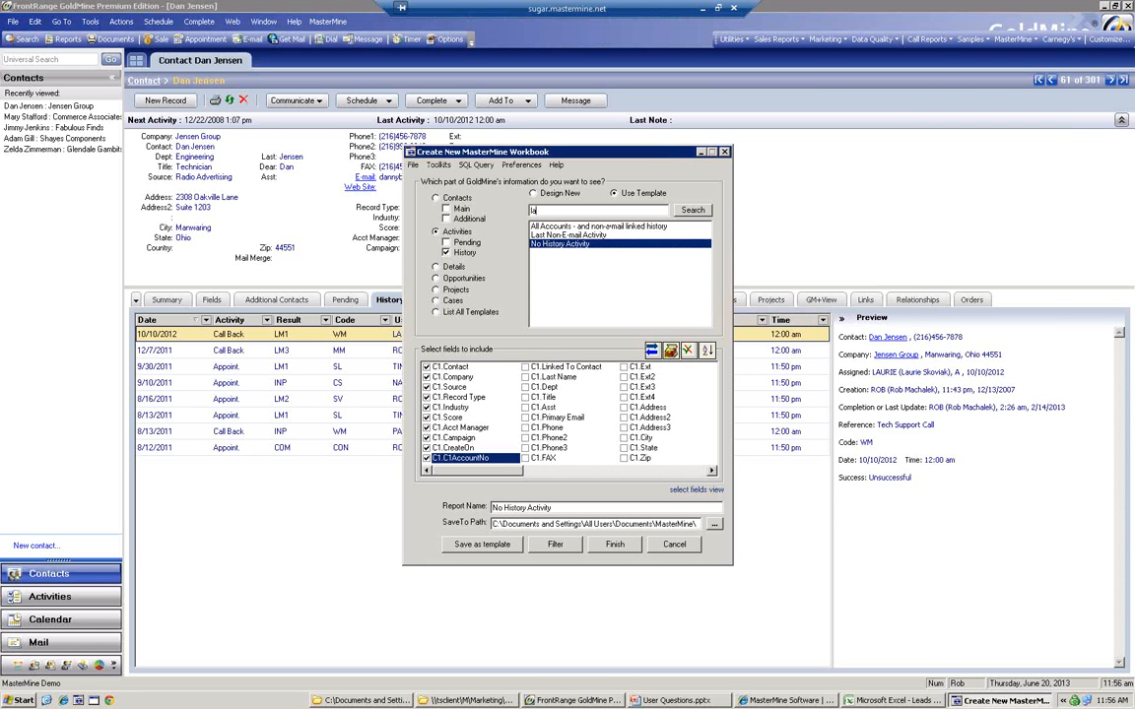
pyautogui.write('st')
pyautogui.press('Return')
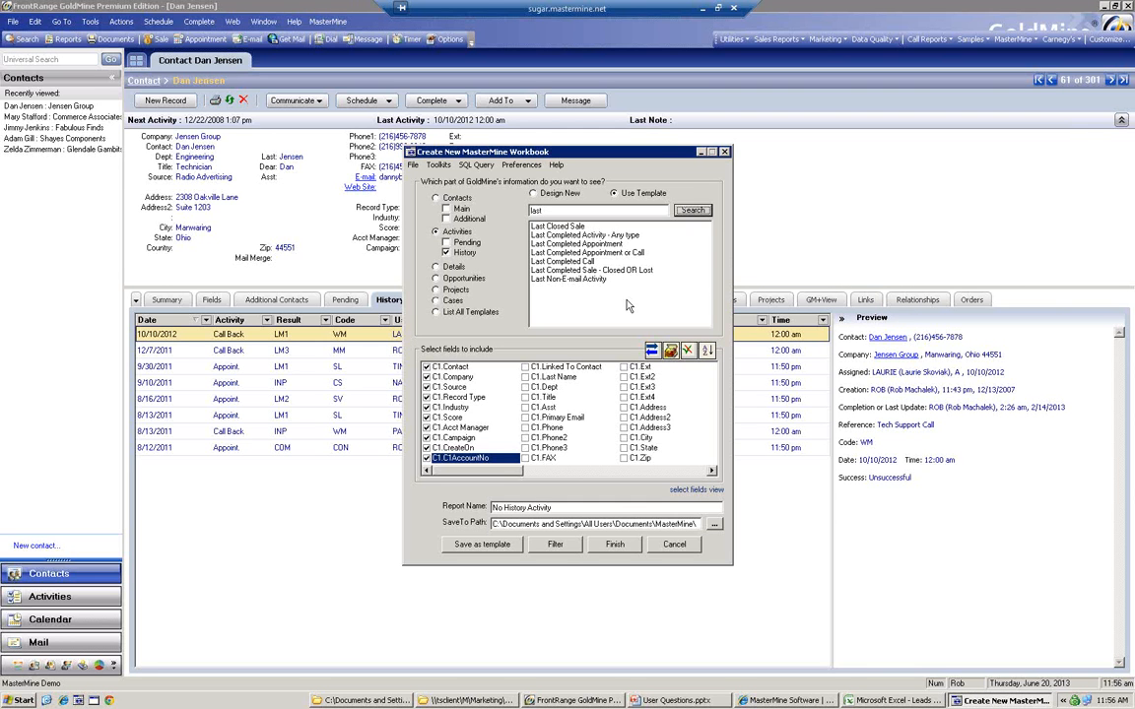
pyautogui.click(585, 235)
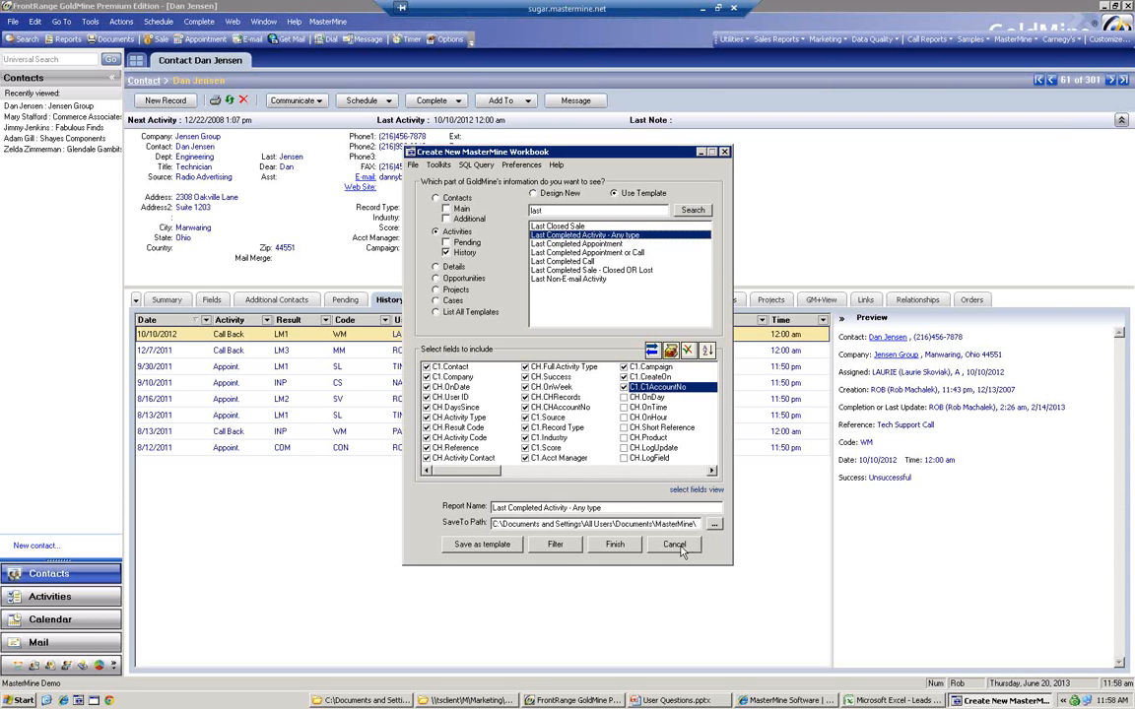
# - Switch to Excel's Full info by line (2) worksheet and sort the Acct Manager row labels from A to Z
pyautogui.click(931, 701)
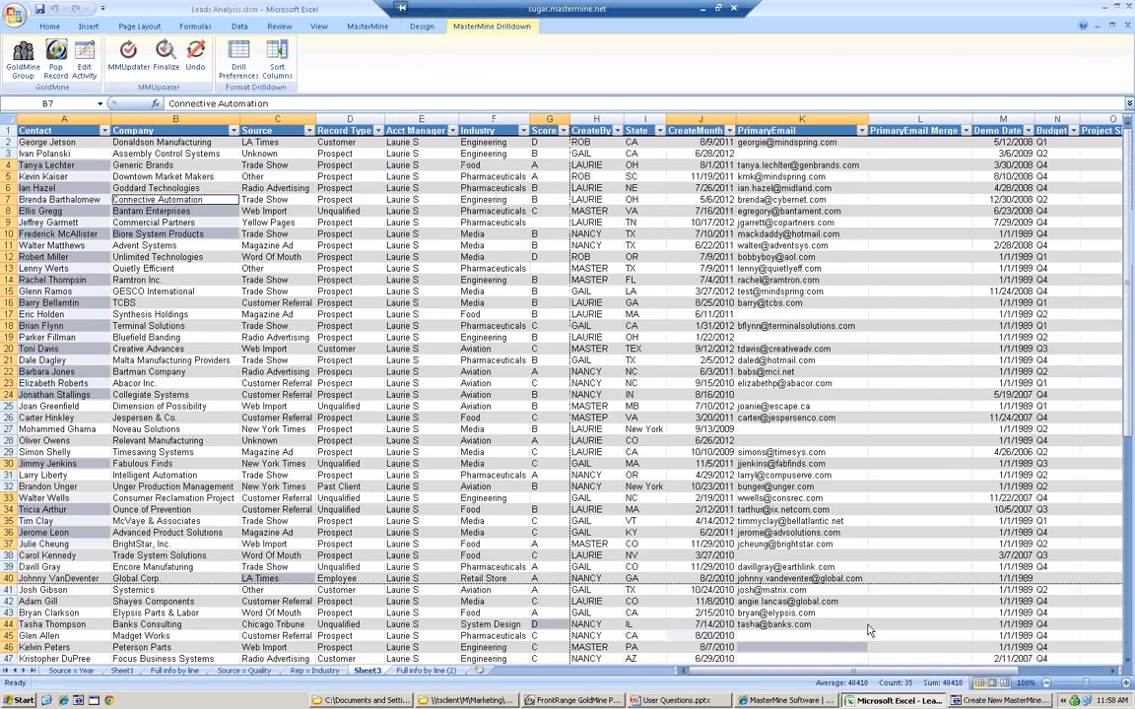
pyautogui.click(426, 671)
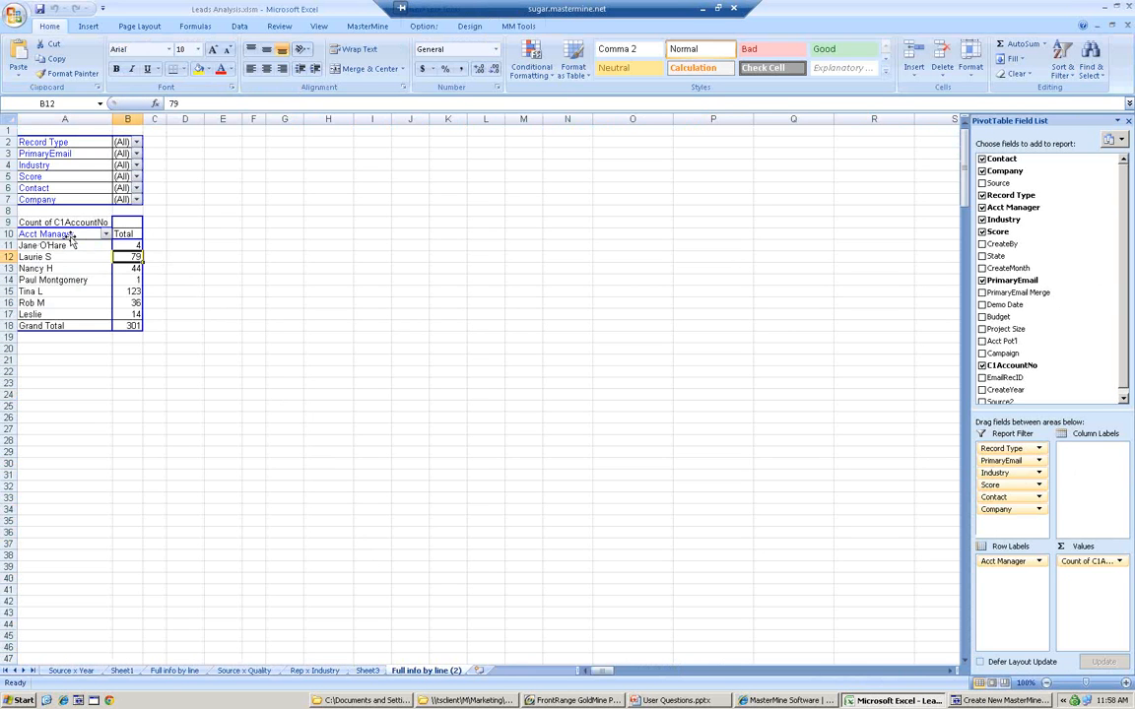
pyautogui.click(69, 235)
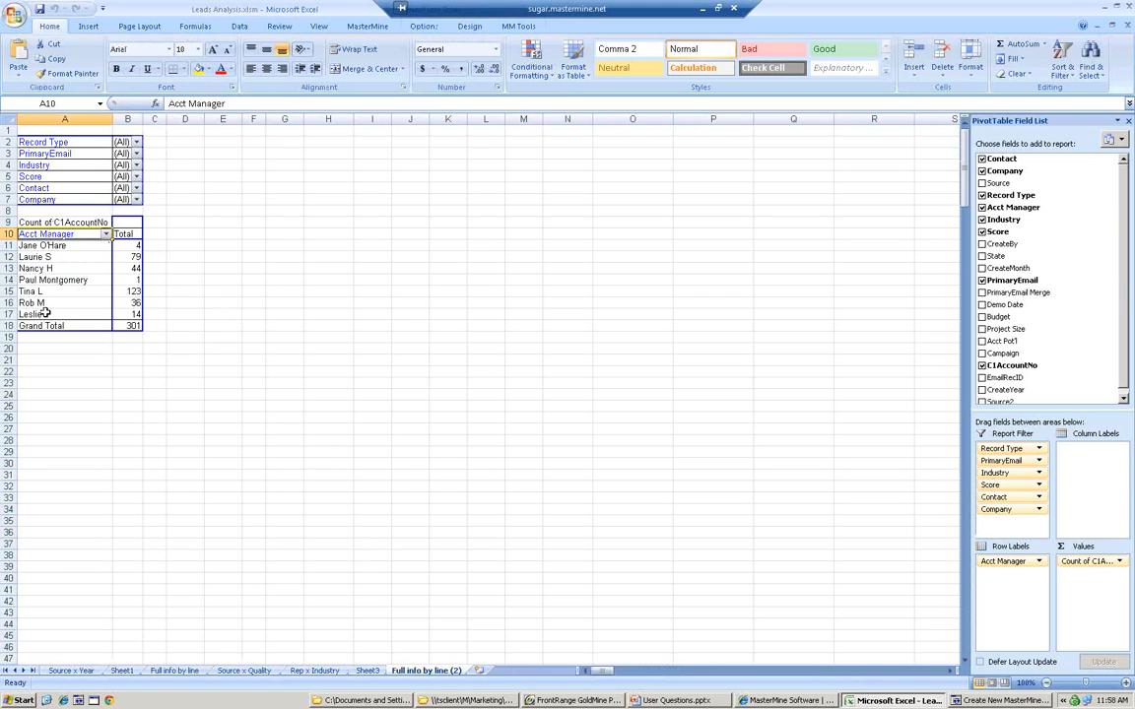
pyautogui.click(57, 247)
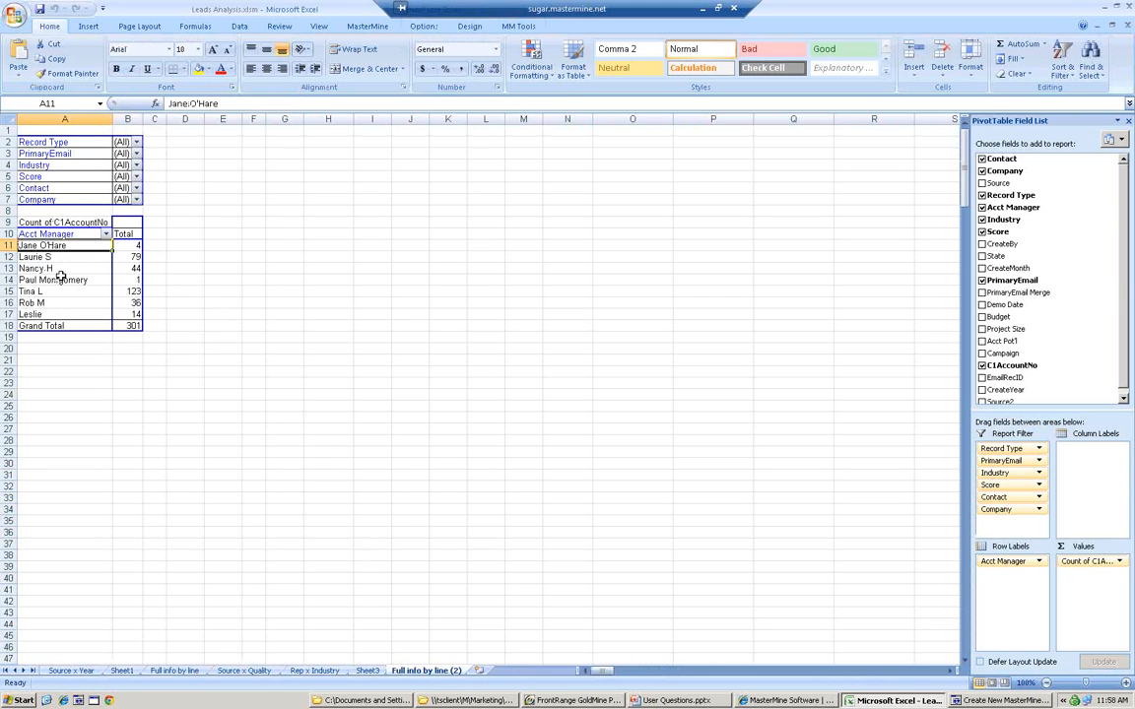
pyautogui.moveTo(60, 277); pyautogui.dragTo(58, 304)
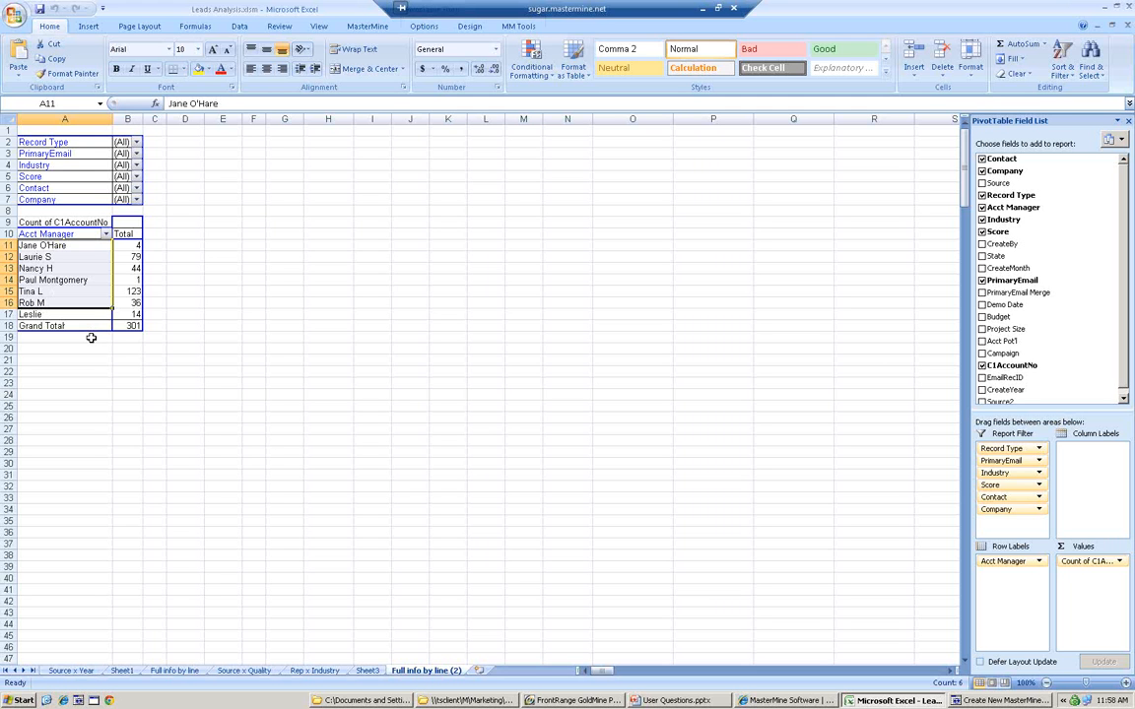
pyautogui.click(79, 234)
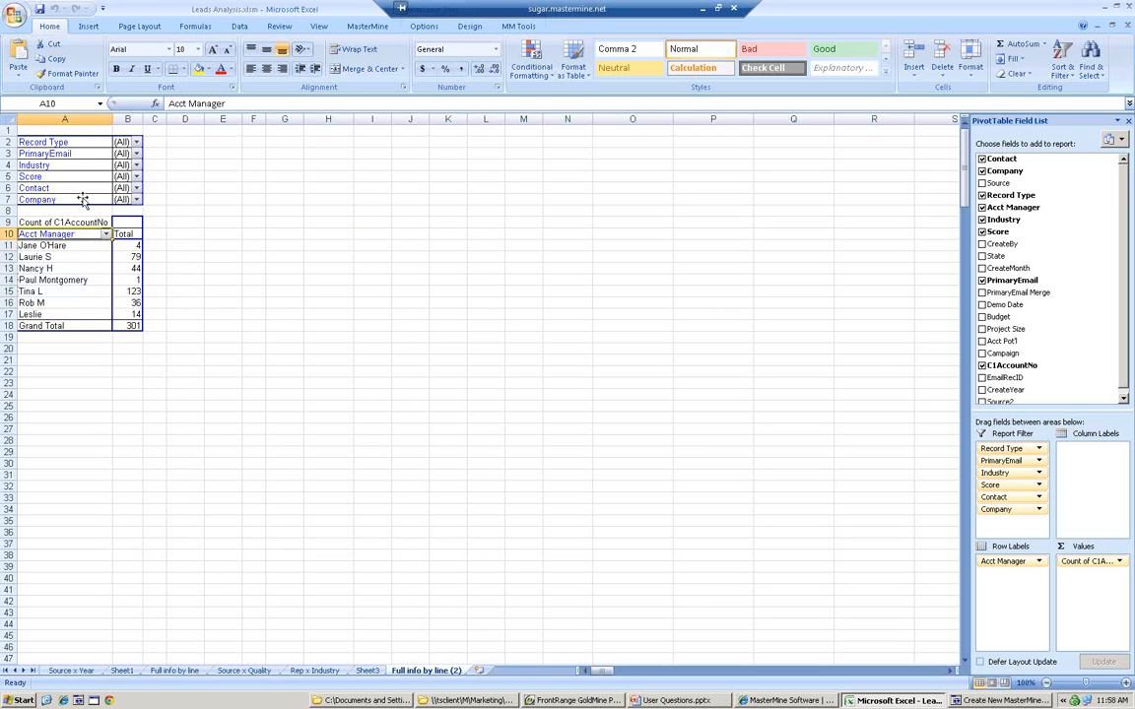
pyautogui.click(106, 233)
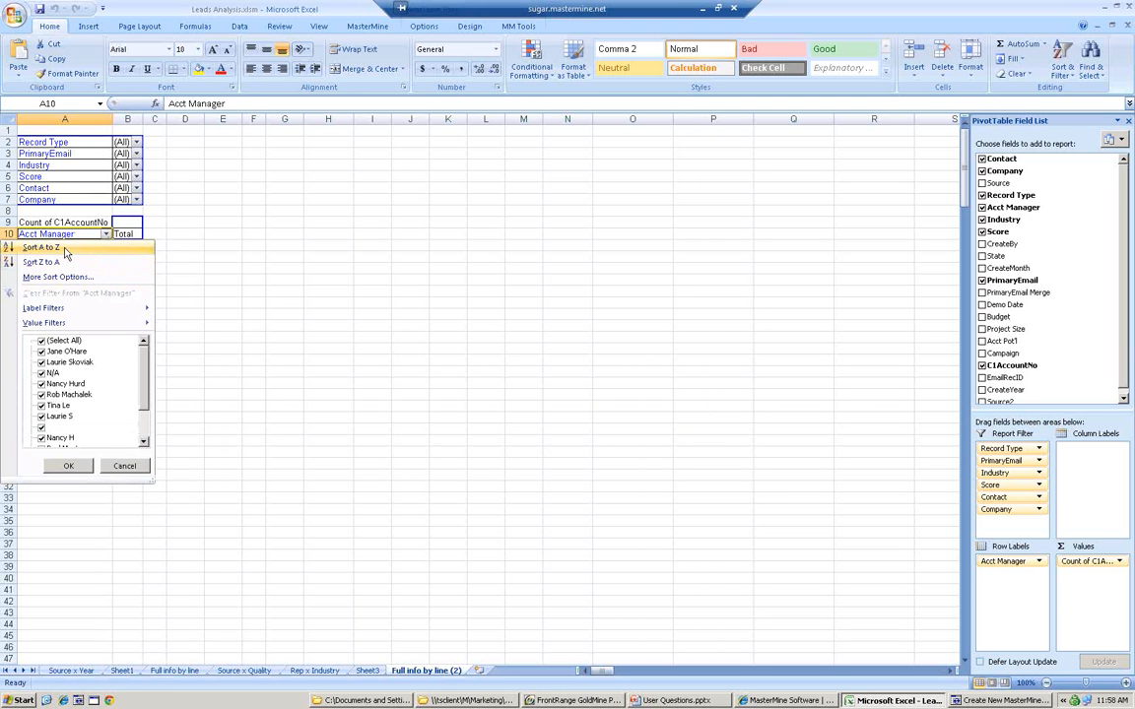
pyautogui.click(65, 250)
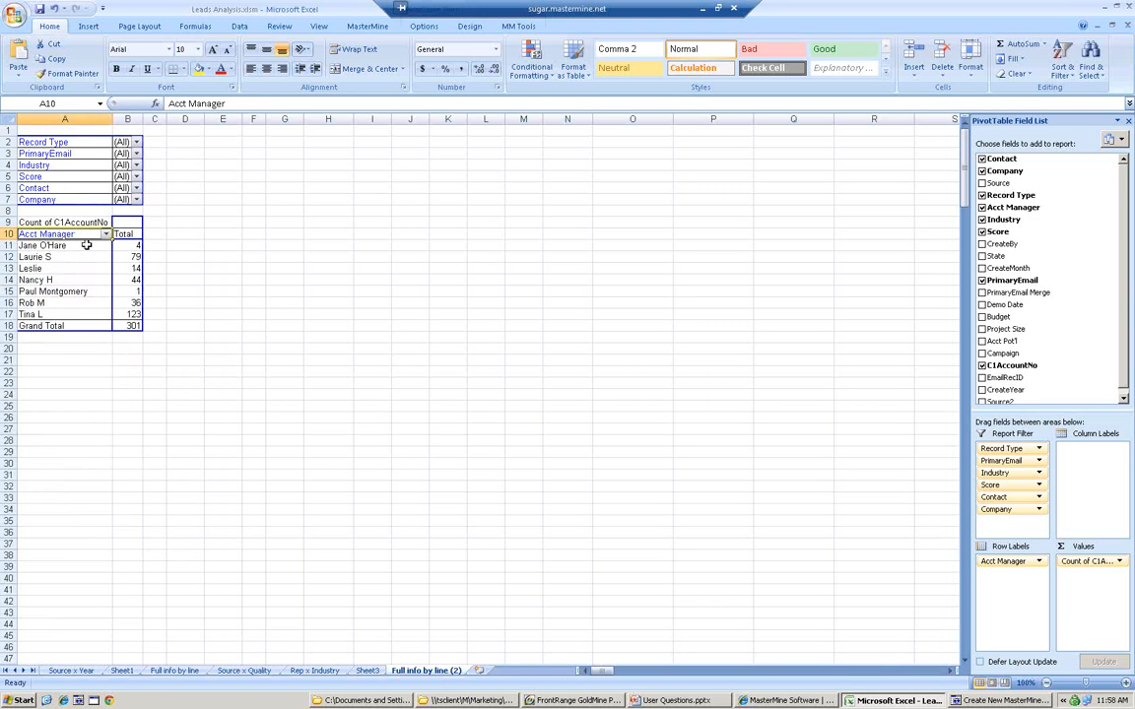
# - Open the additional Acct Manager sort options, choose manual ordering, and return to ascending order by Acct Manager
pyautogui.click(106, 236)
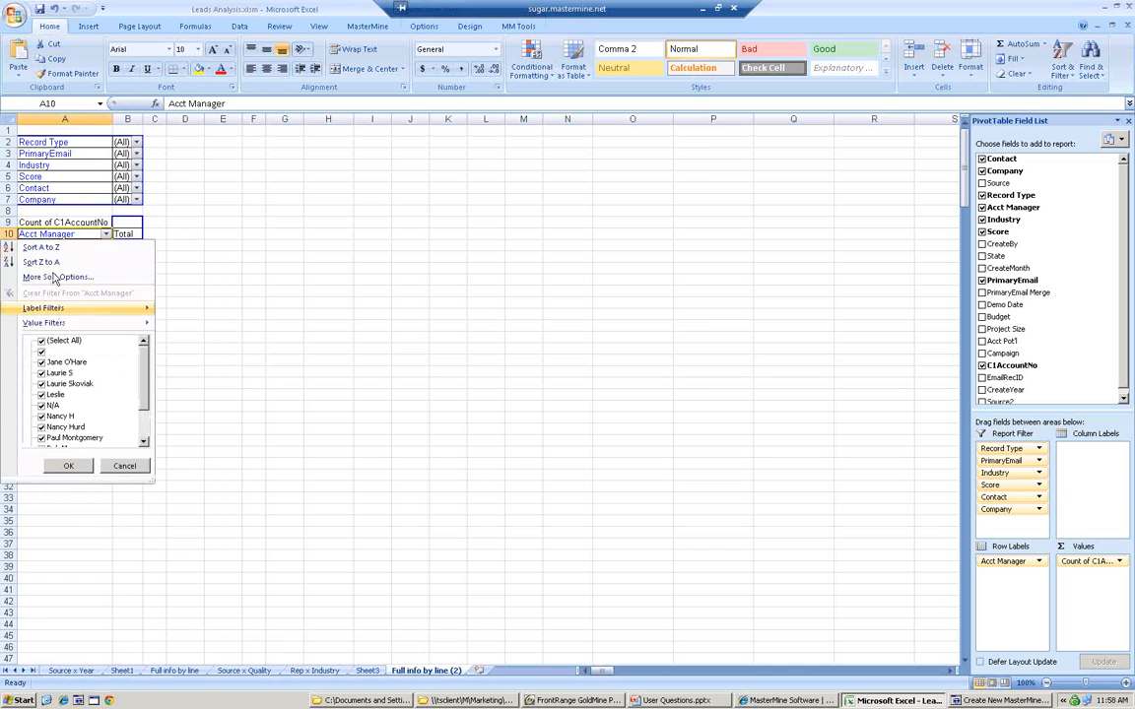
pyautogui.click(97, 278)
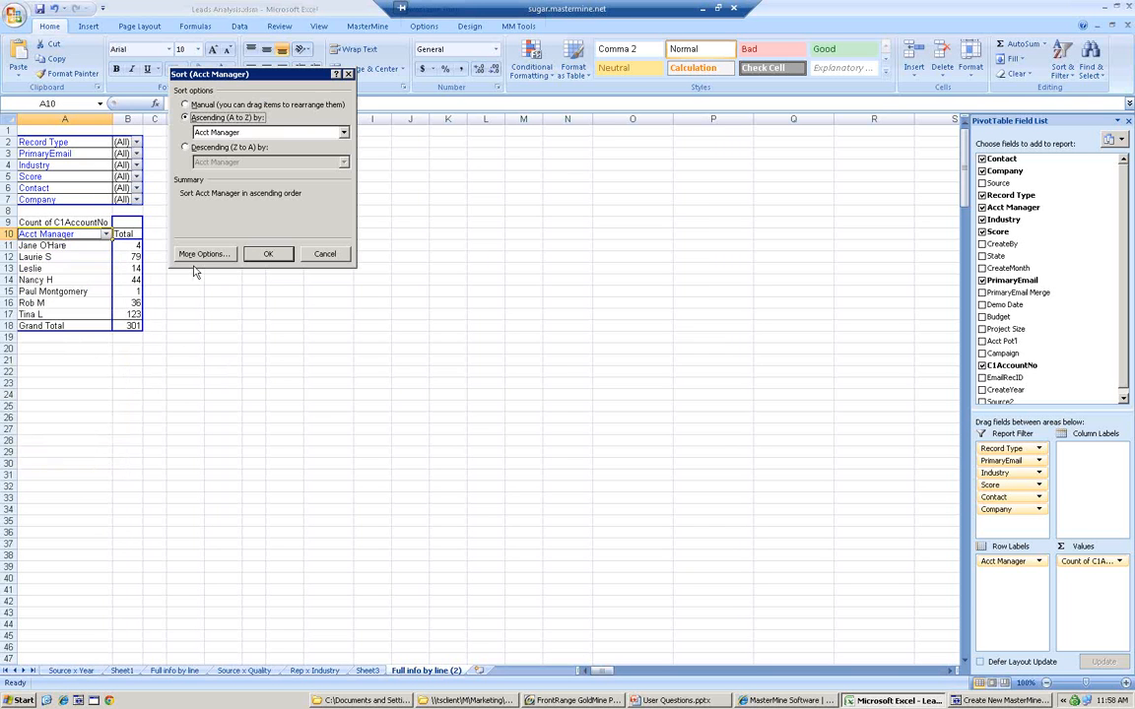
pyautogui.click(184, 105)
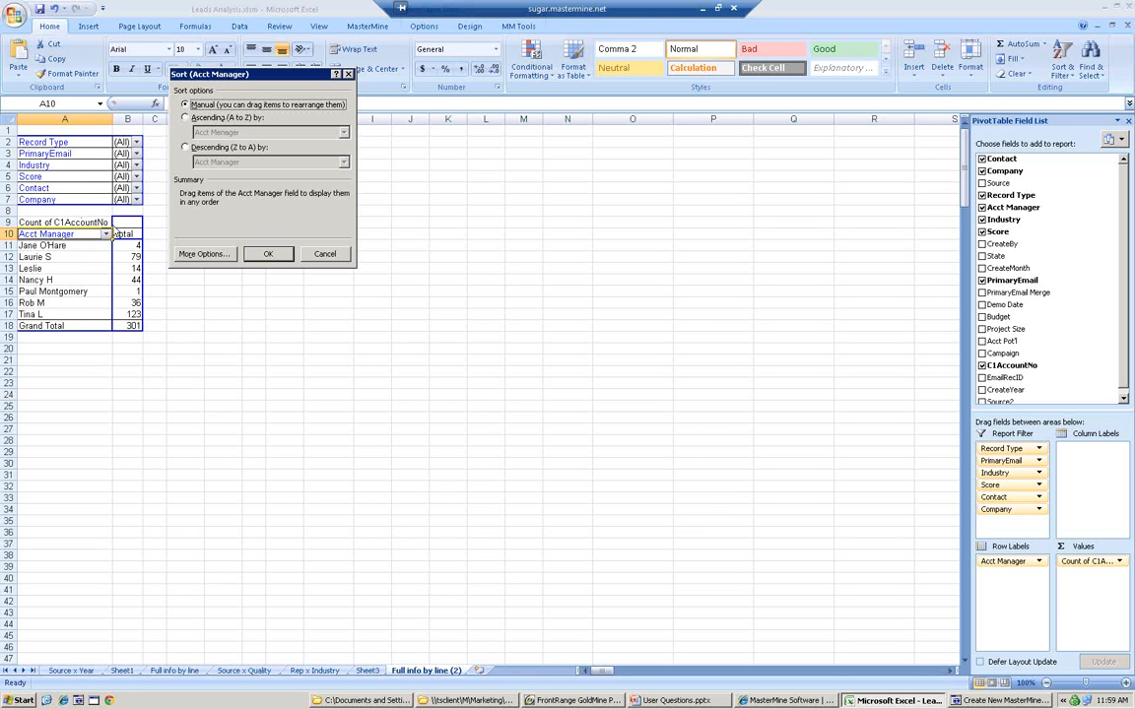
pyautogui.click(185, 117)
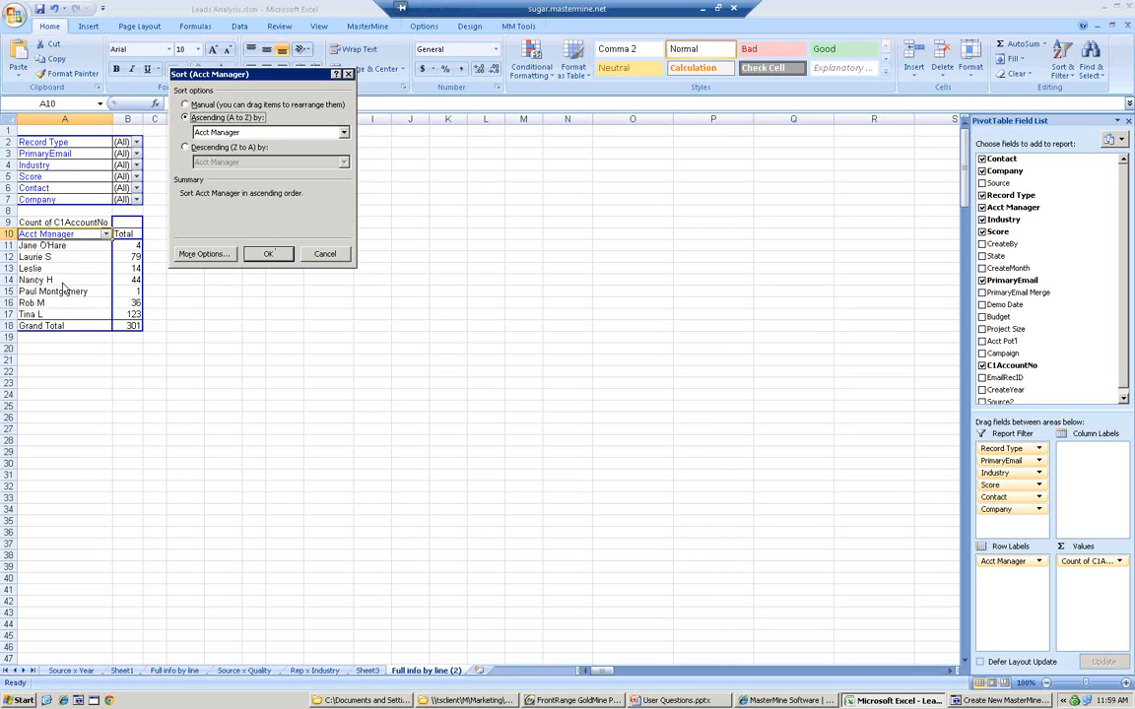
pyautogui.click(280, 256)
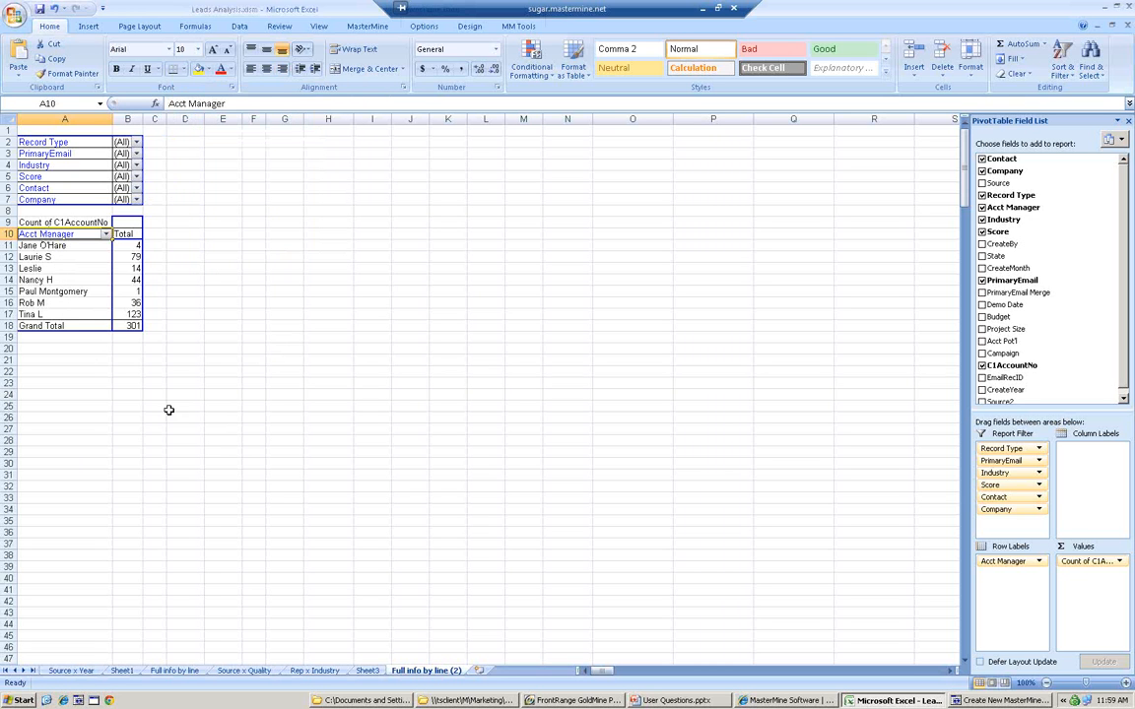
# - Refresh the pivot table on the Full info by line (2) worksheet
pyautogui.rightClick(76, 269)
pyautogui.click(112, 308)
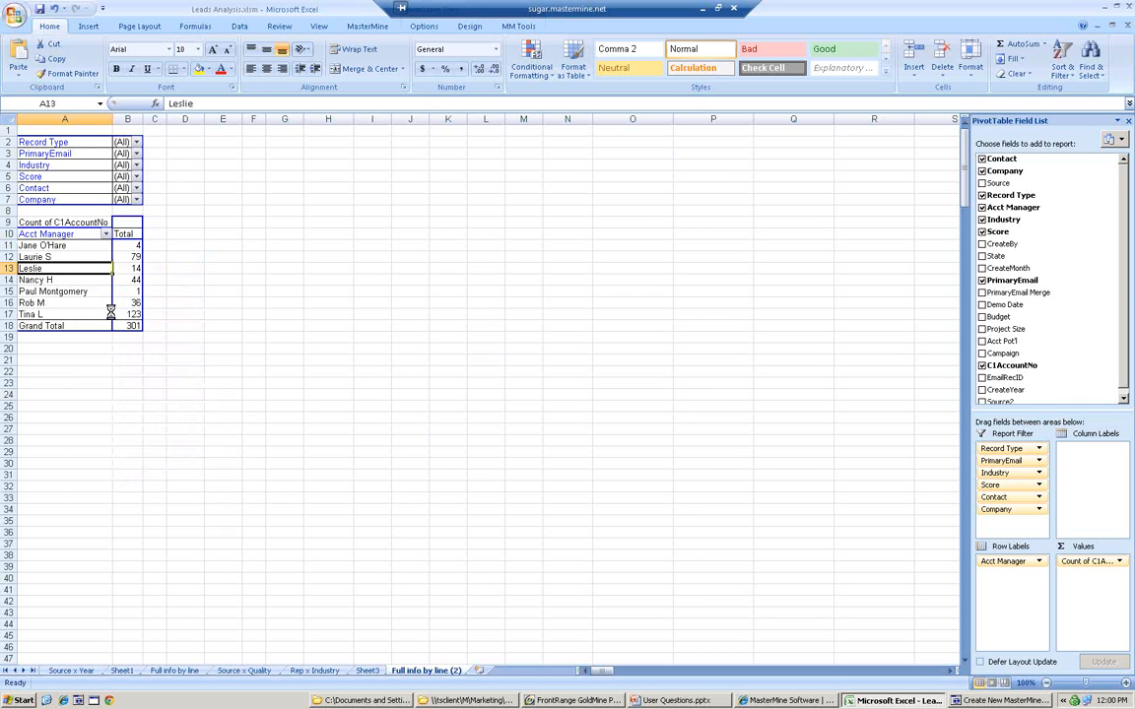